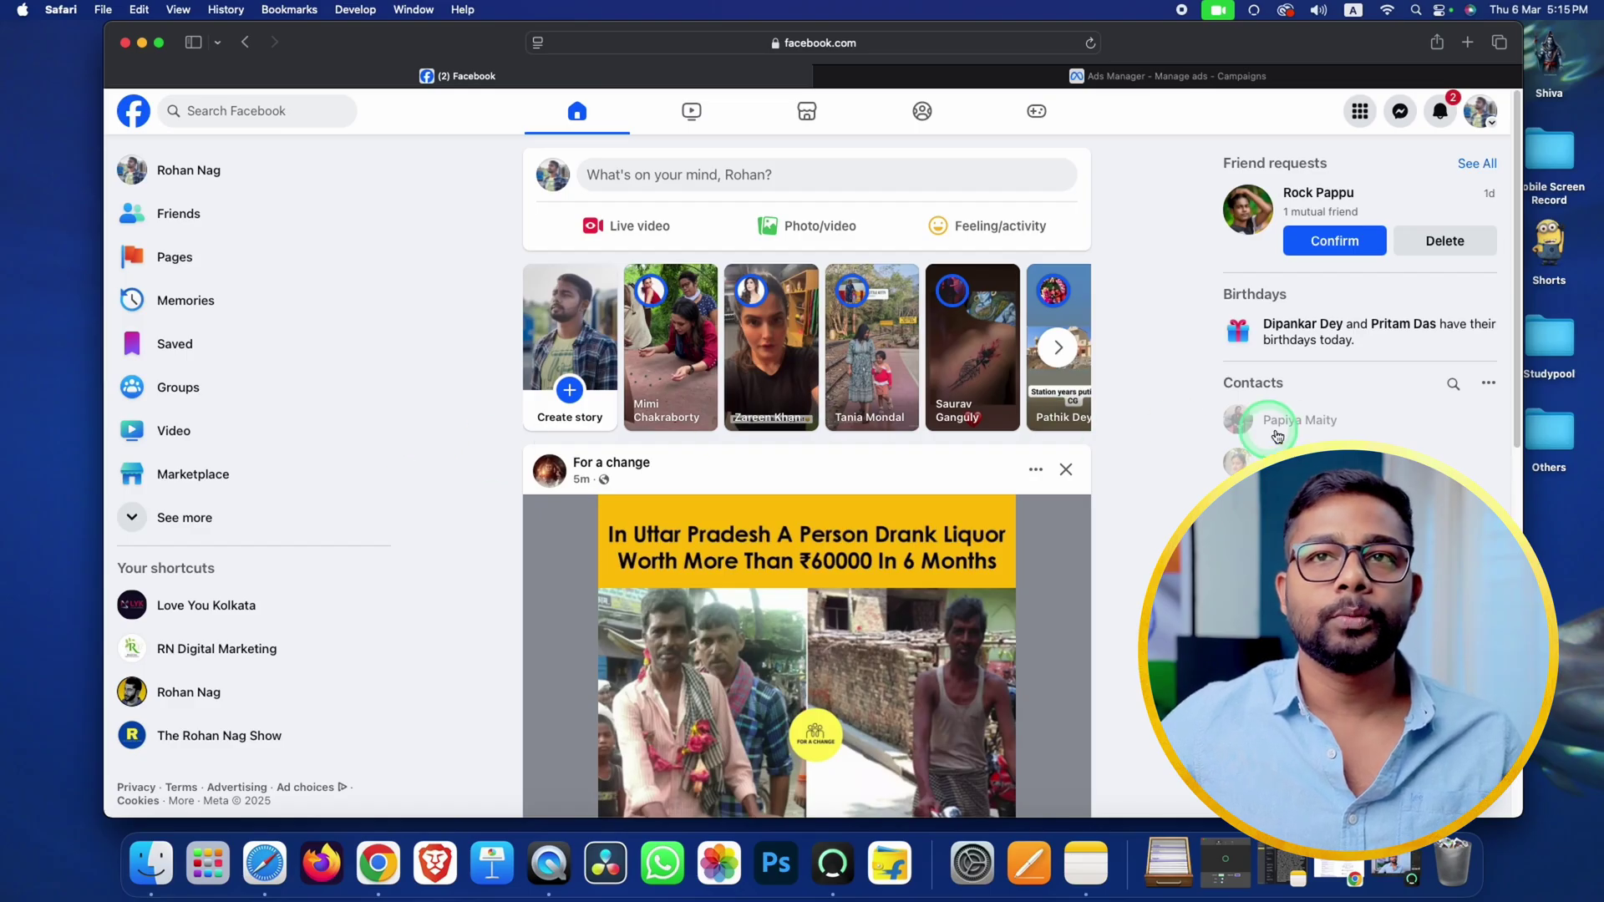
Step: Switch to the RN Digital Marketing Page profile, open its Professional dashboard and dismiss the views metric tip
left_click(1484, 115)
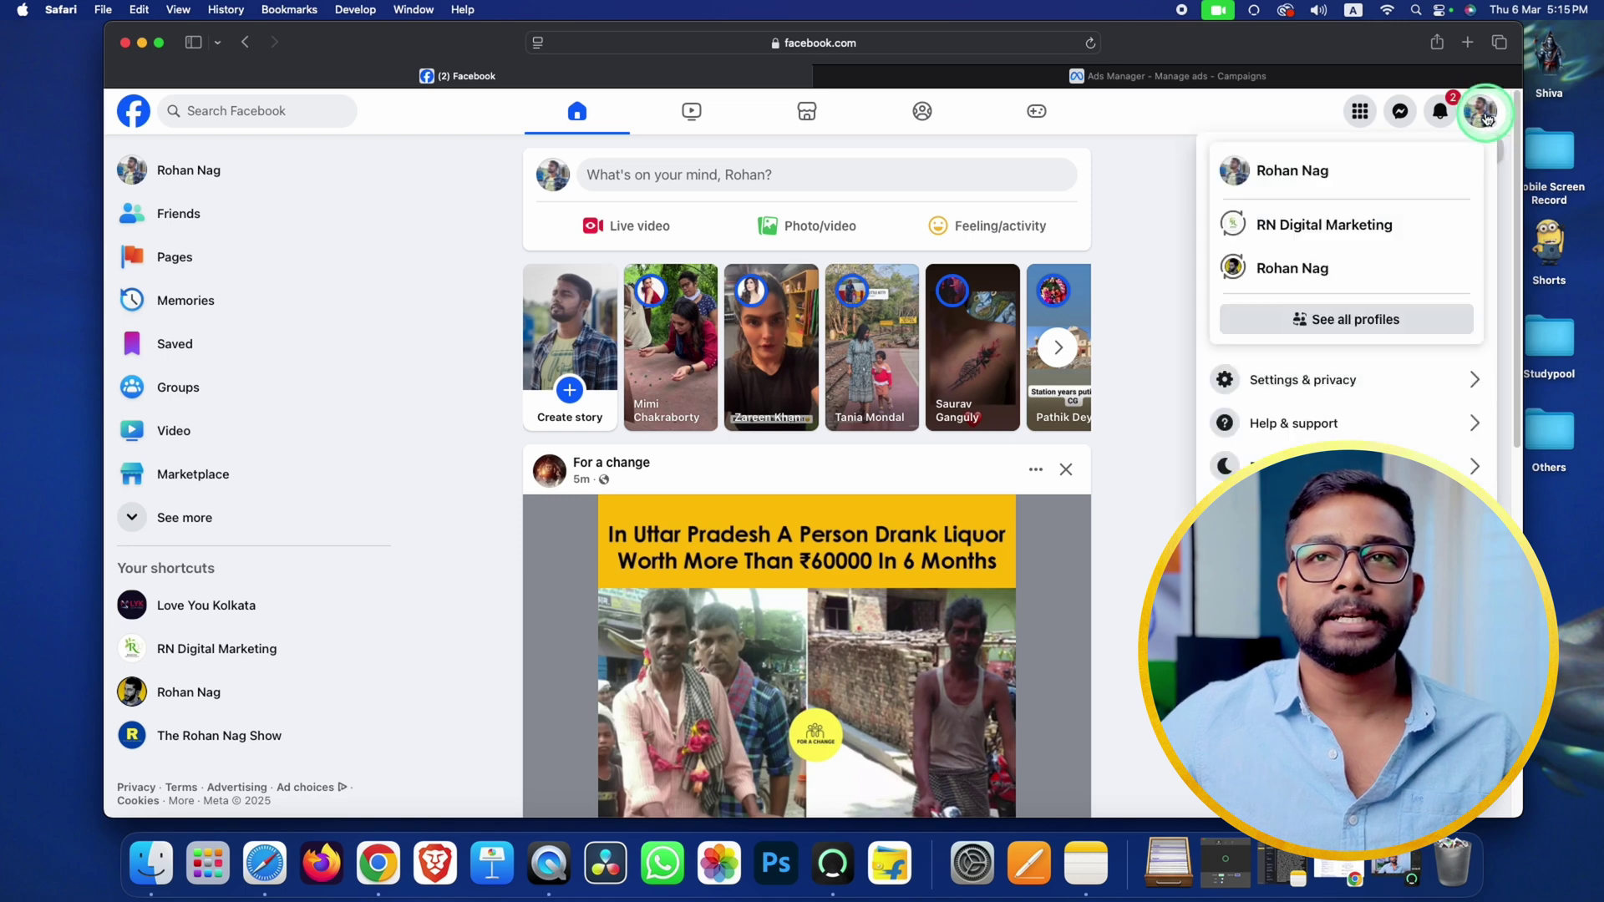
left_click(1355, 224)
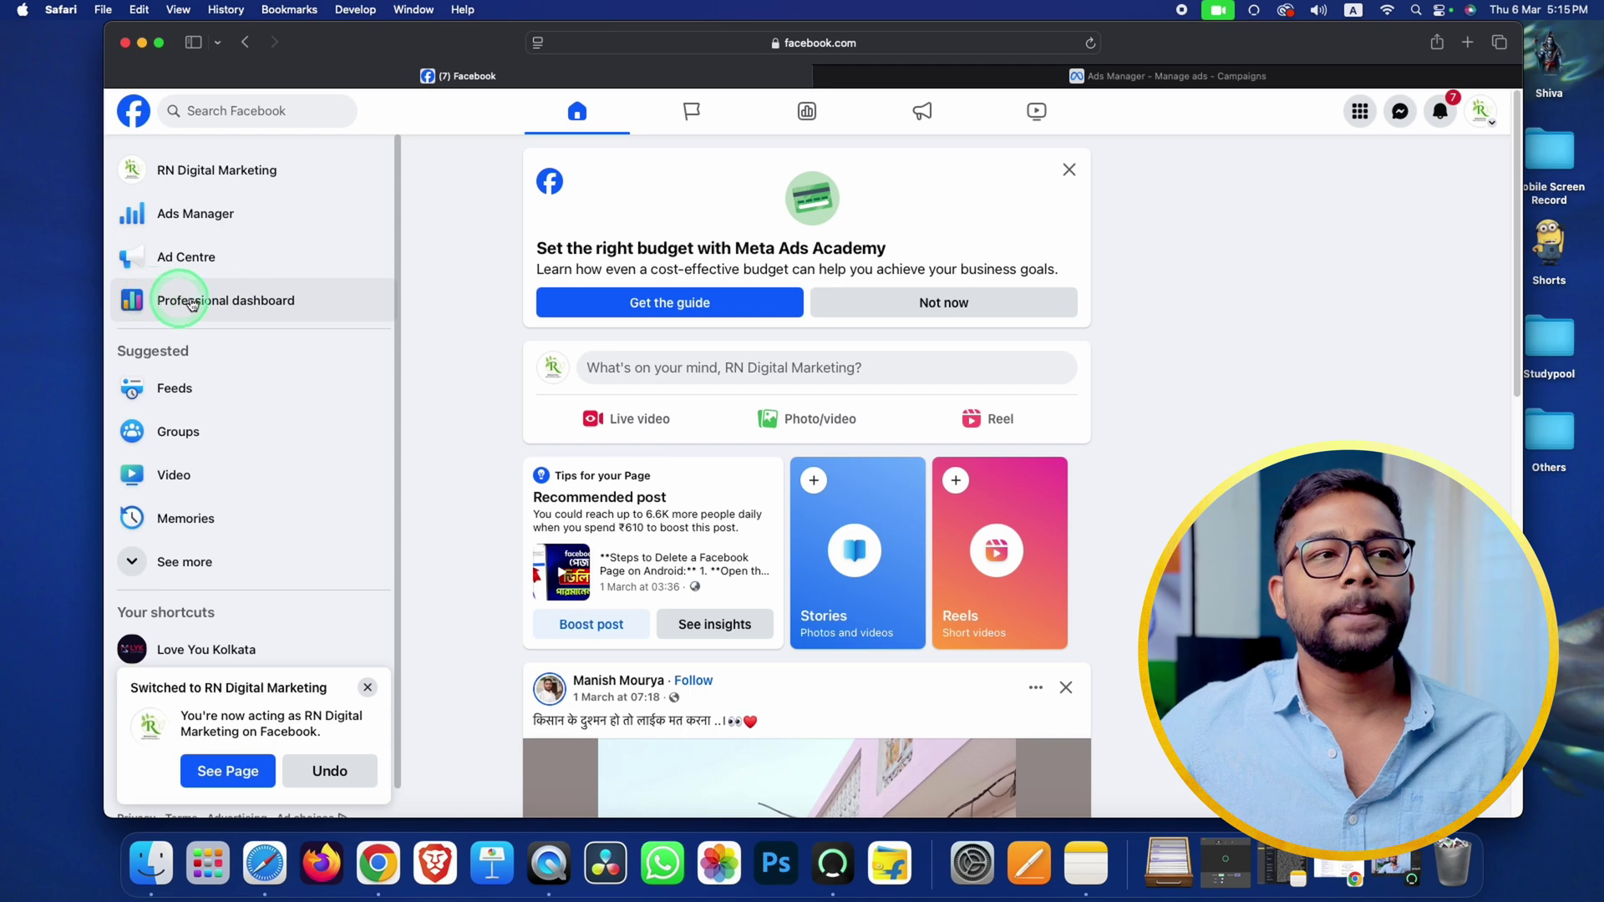
left_click(265, 301)
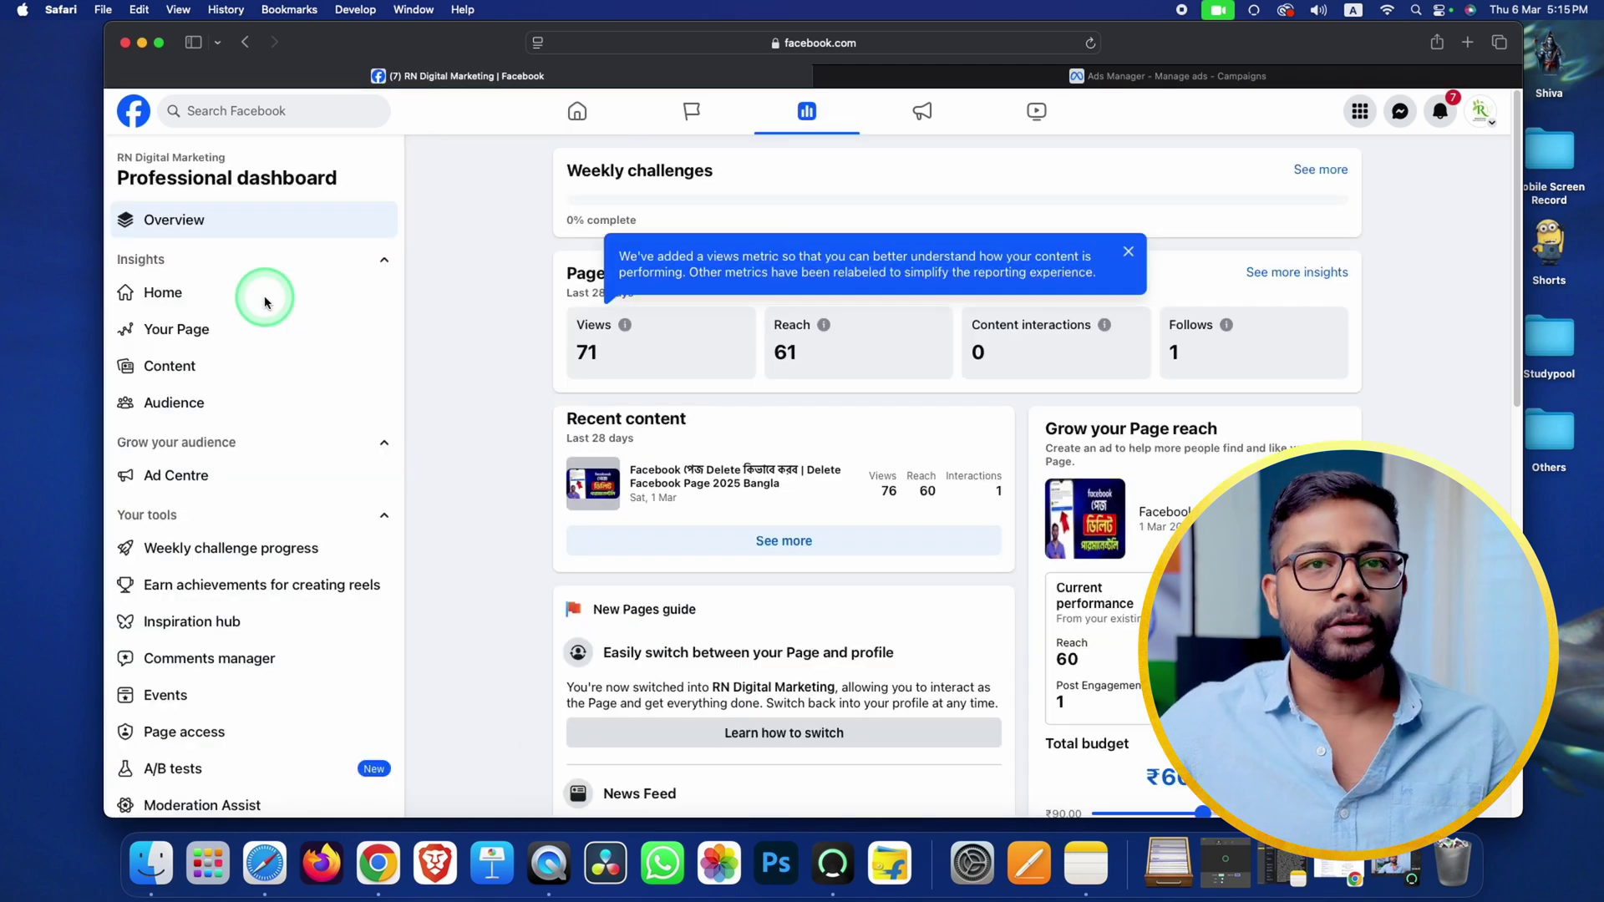
left_click(1128, 251)
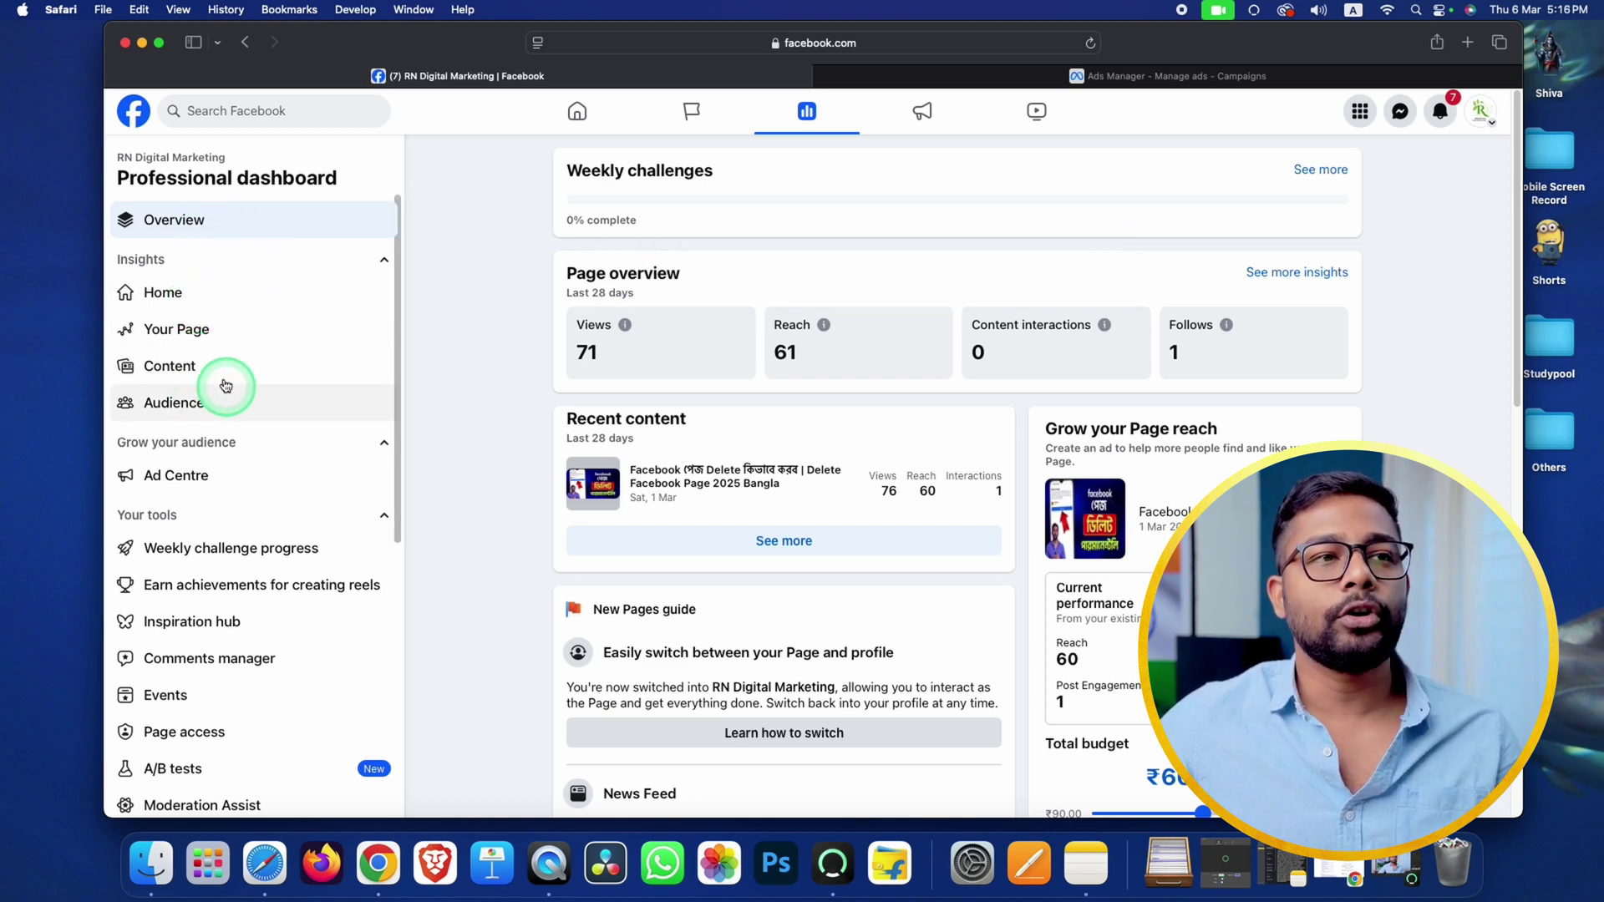
Step: Look at the Page's content insights and open Meta Business Suite from the dashboard's platform tools
left_click(196, 370)
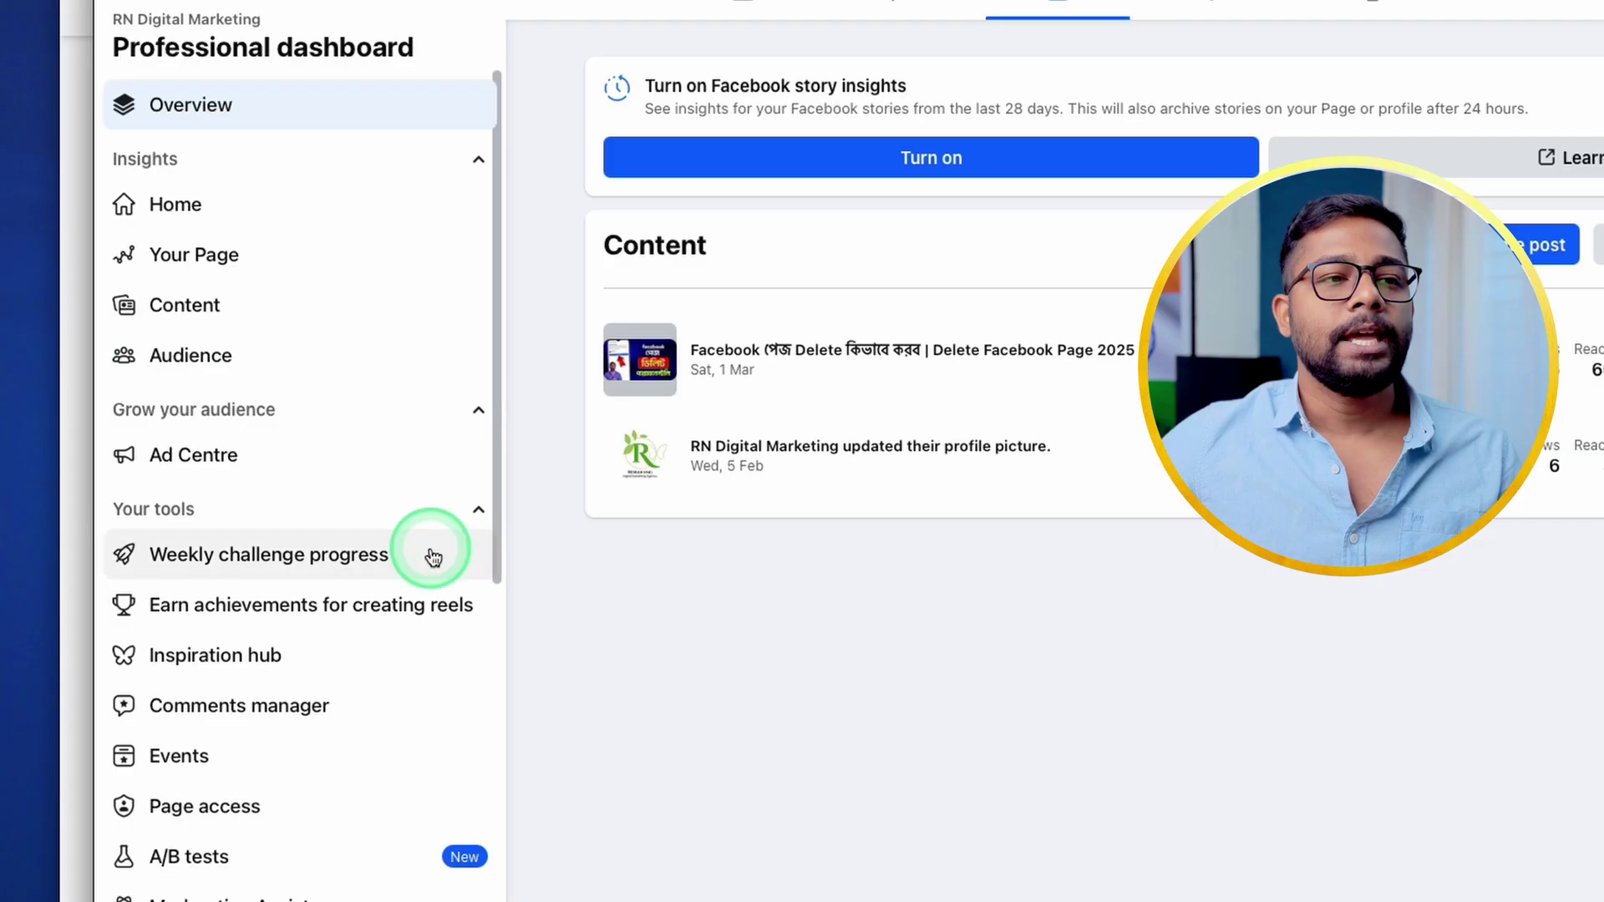
scroll(330, 526, "down", 5)
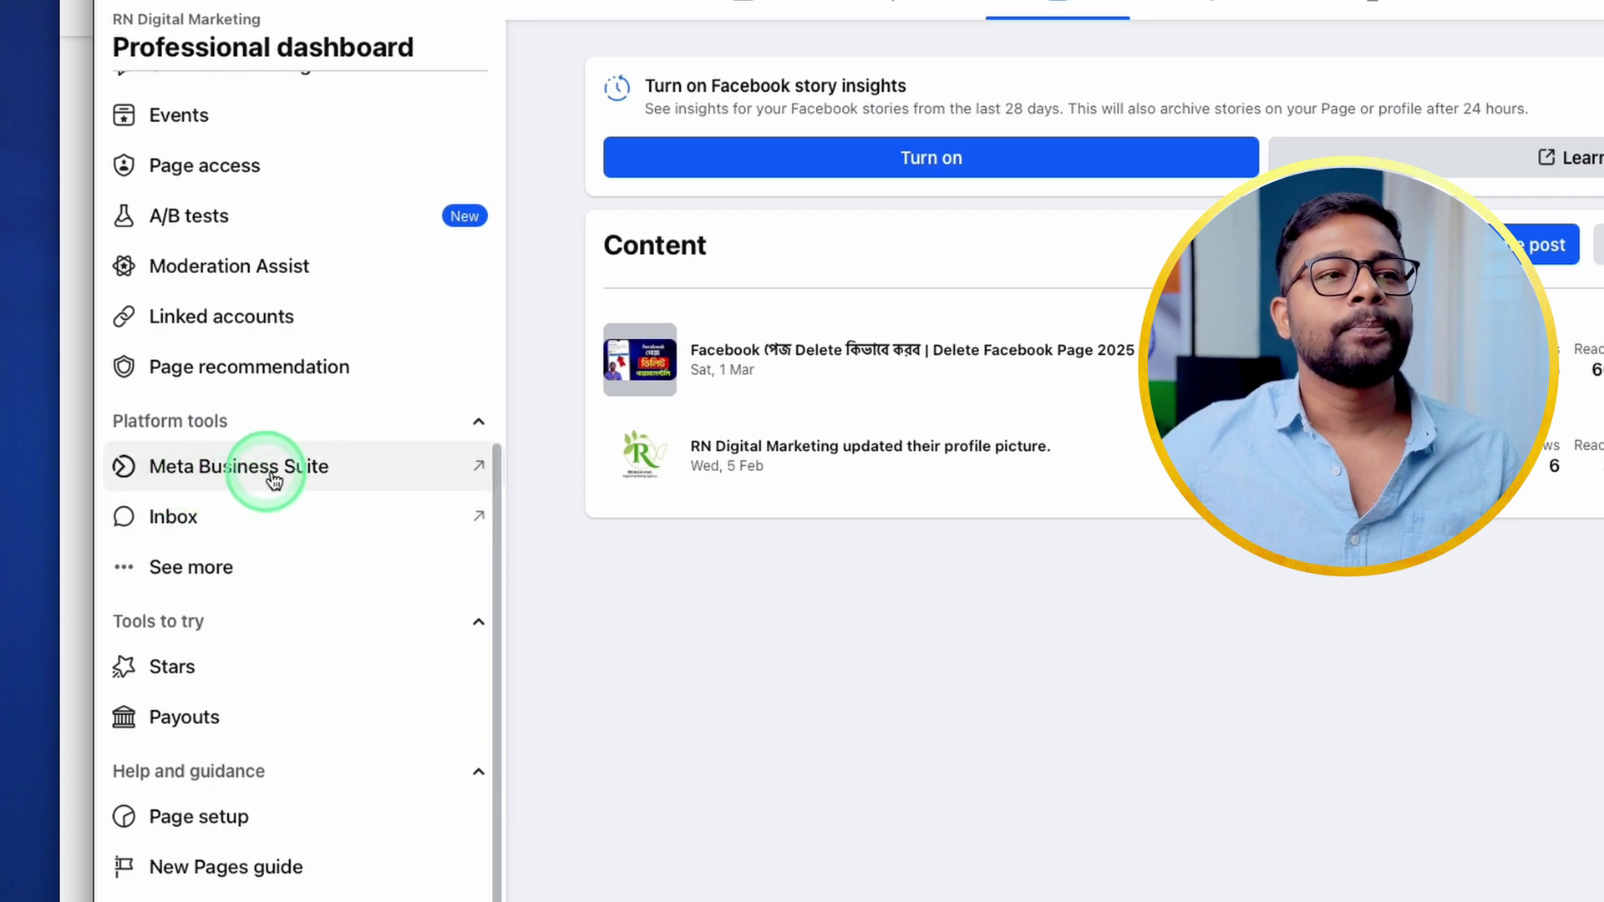
left_click(318, 472)
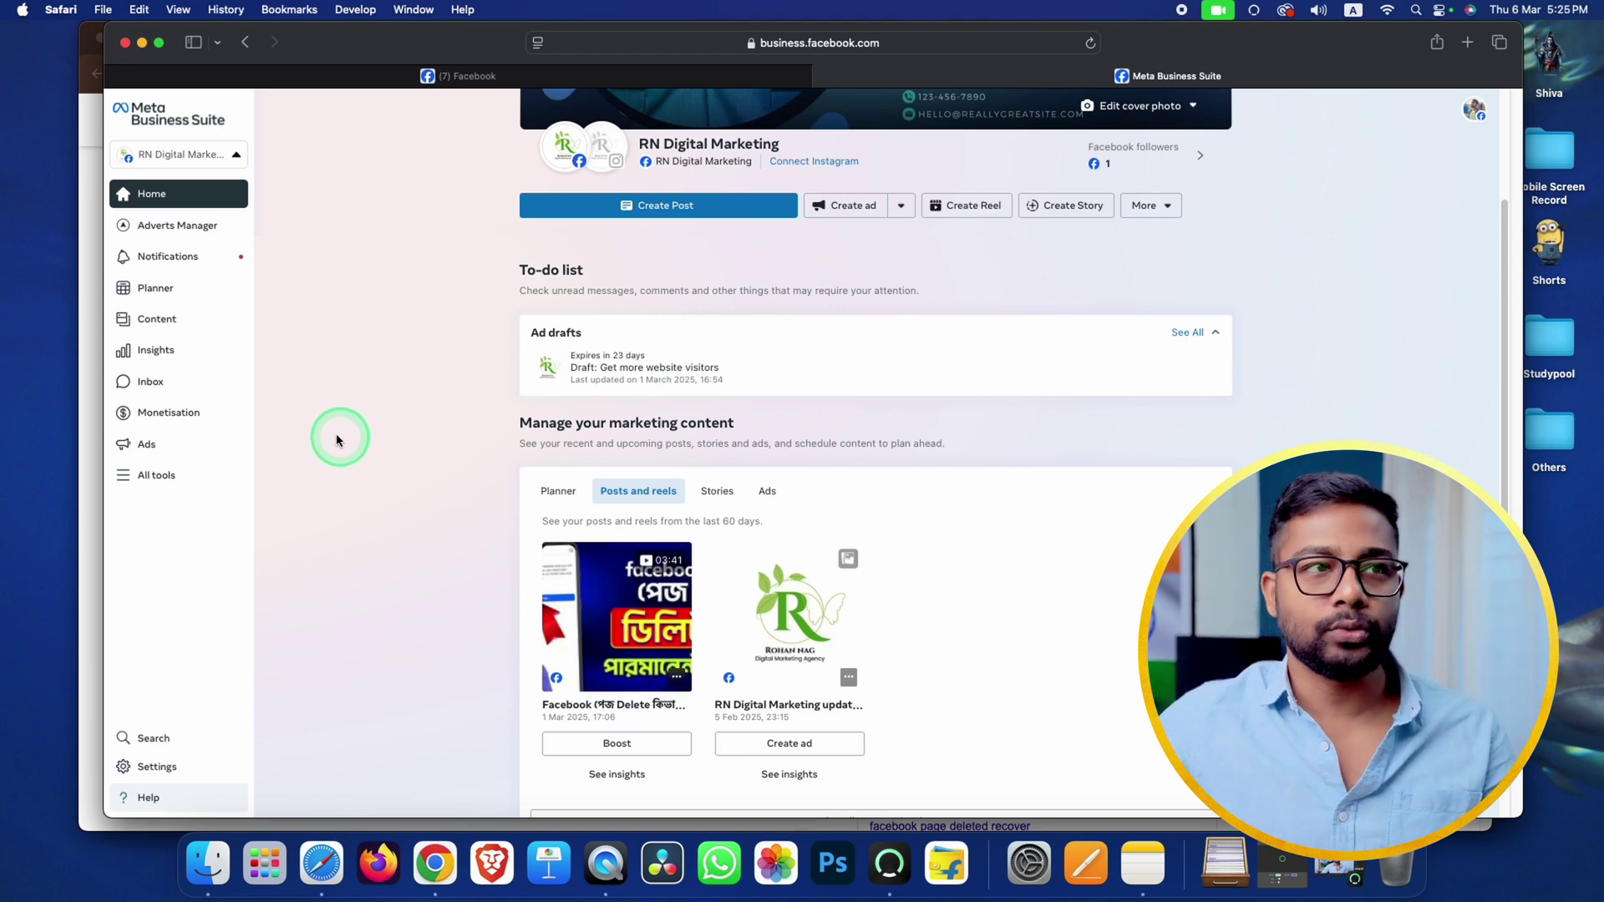
Step: Start a new post from the Business Suite home page, keeping RN Digital Marketing as the destination
left_click(158, 321)
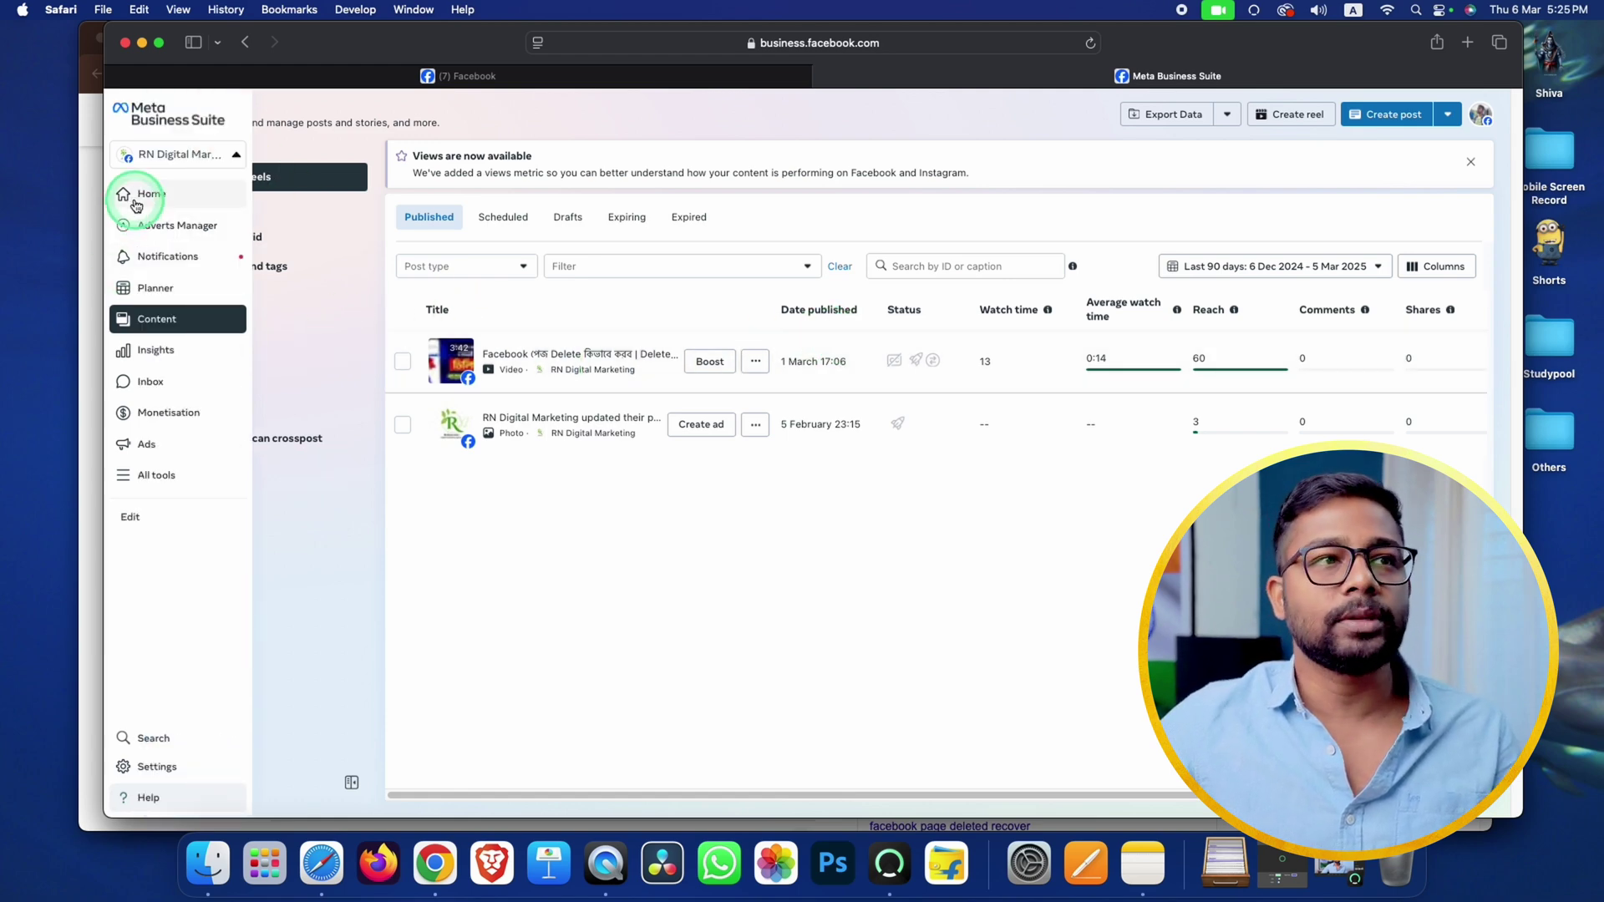
left_click(171, 199)
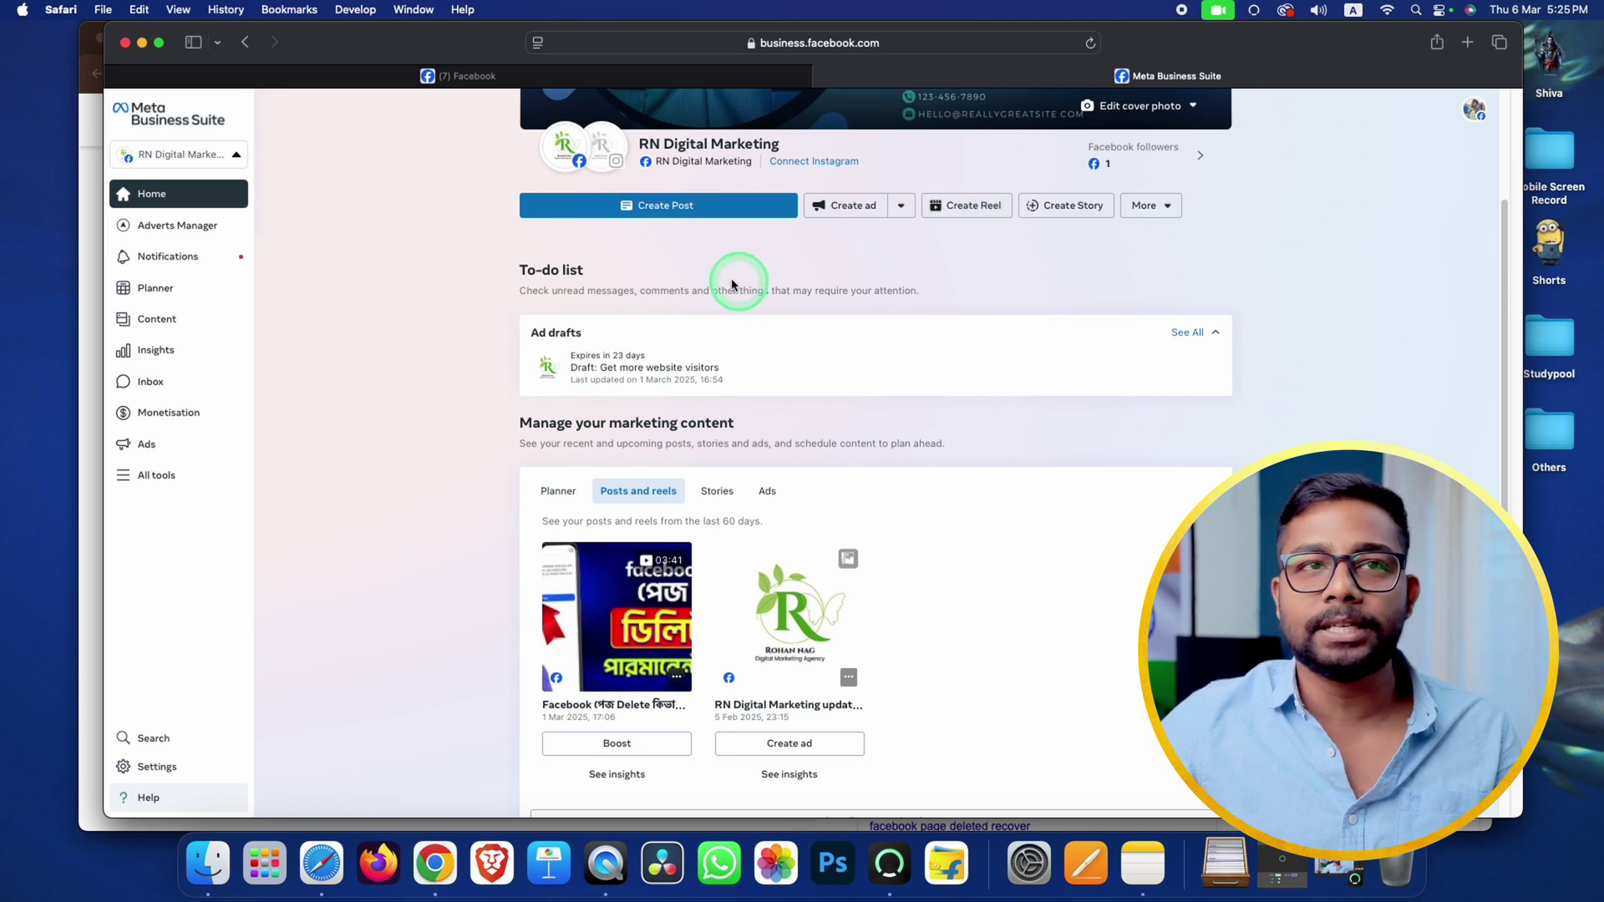
left_click(659, 209)
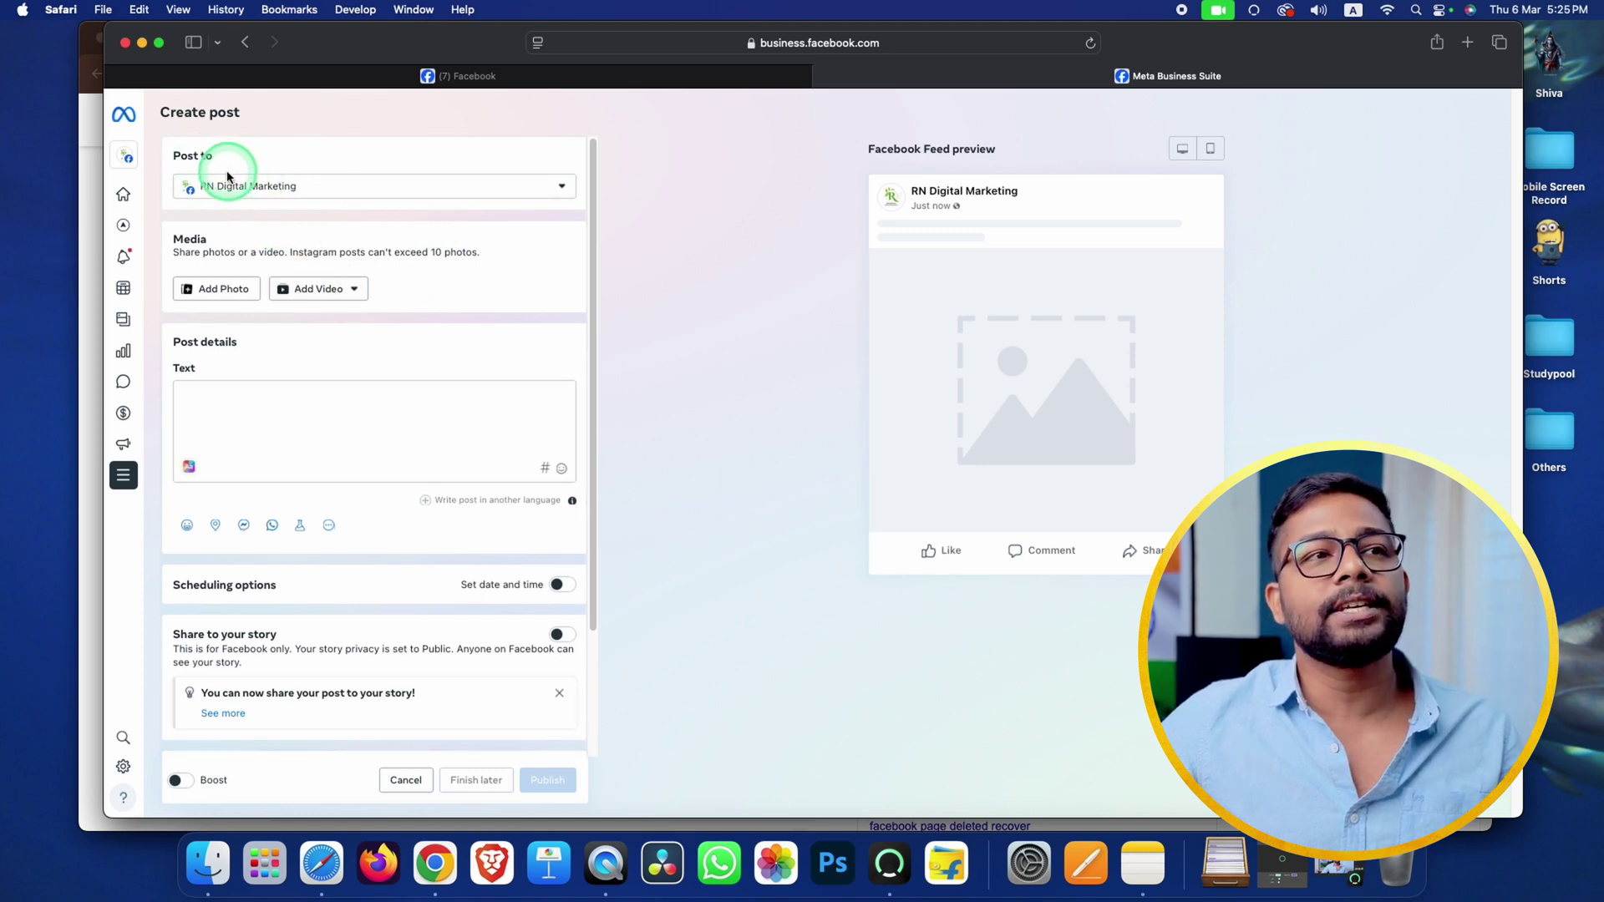
left_click(283, 190)
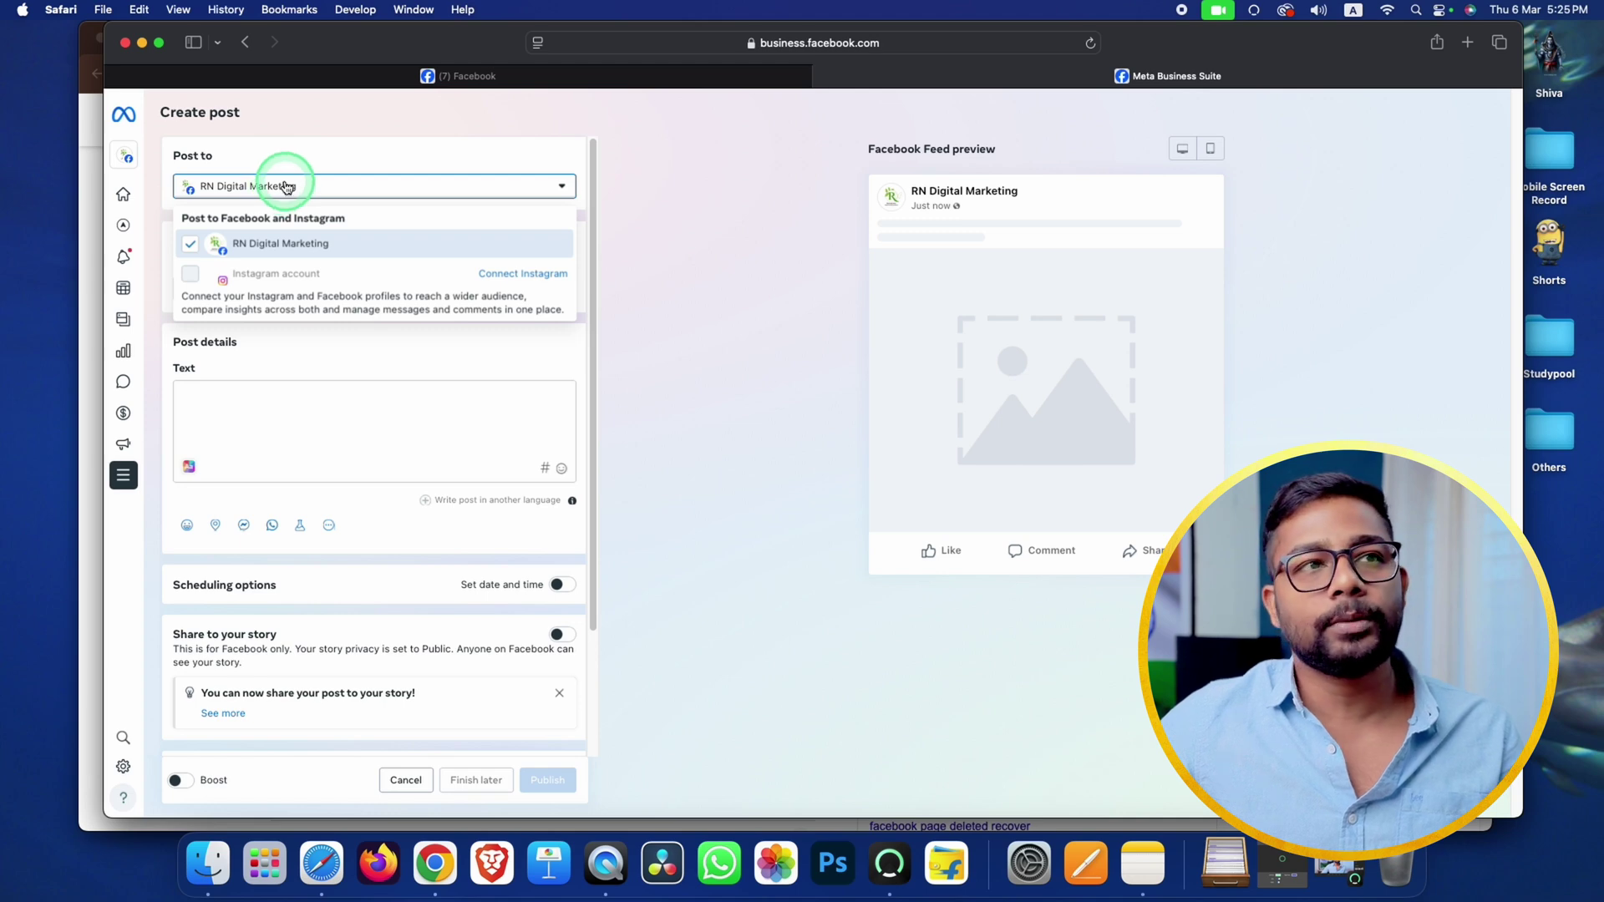
left_click(286, 185)
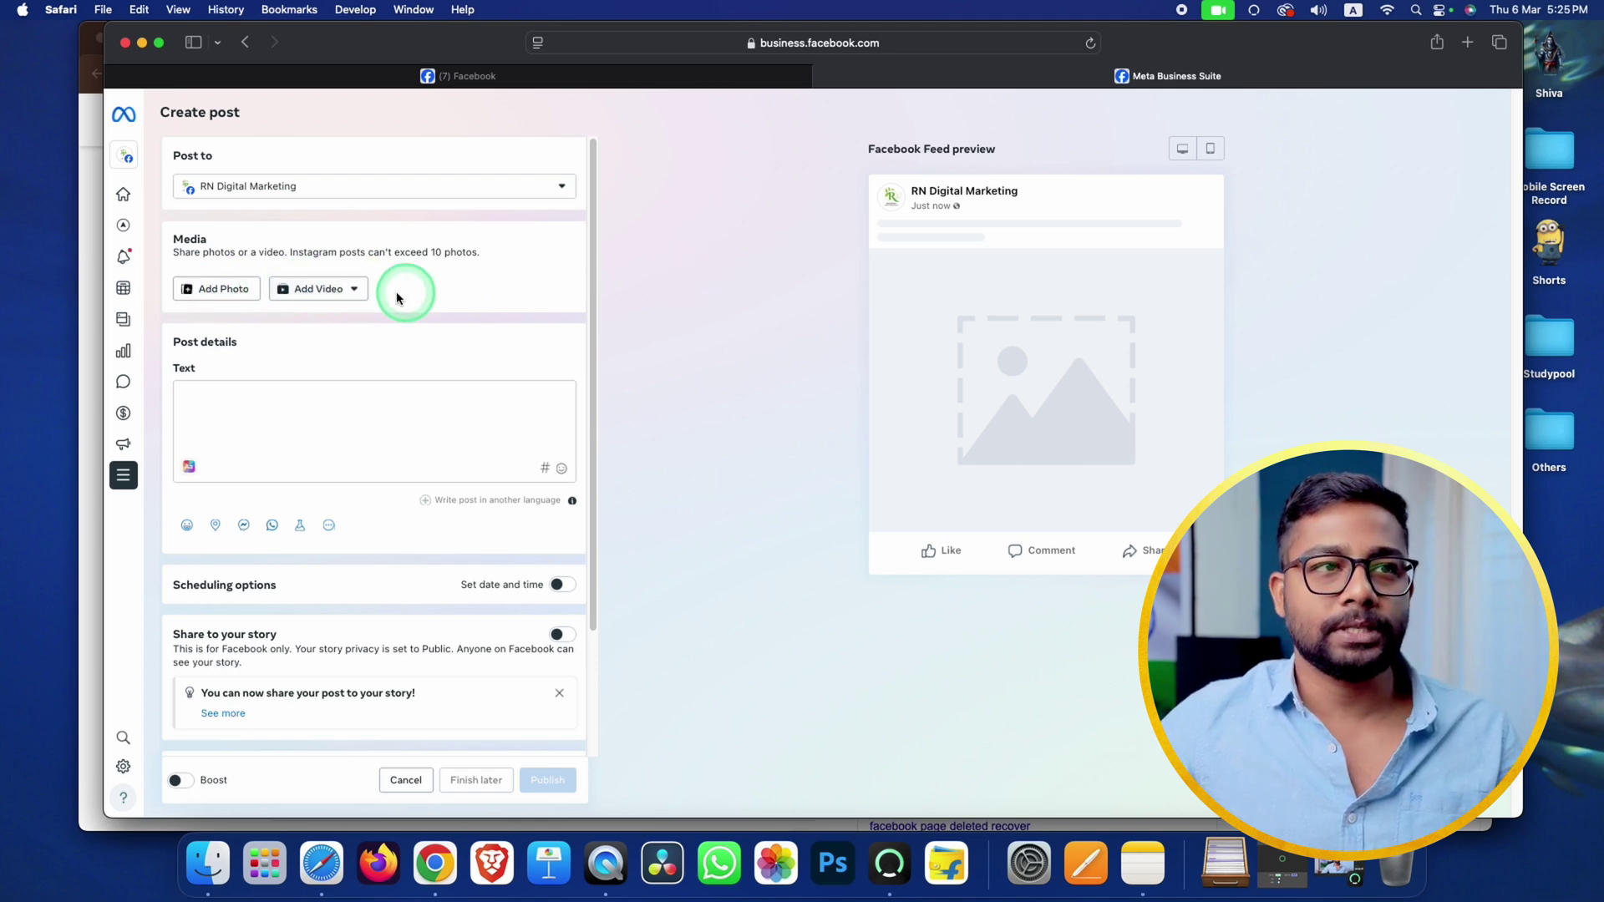
Step: Upload the video "Delete Facebook Page Bangla" from the desktop to the post and pause its preview
left_click(320, 292)
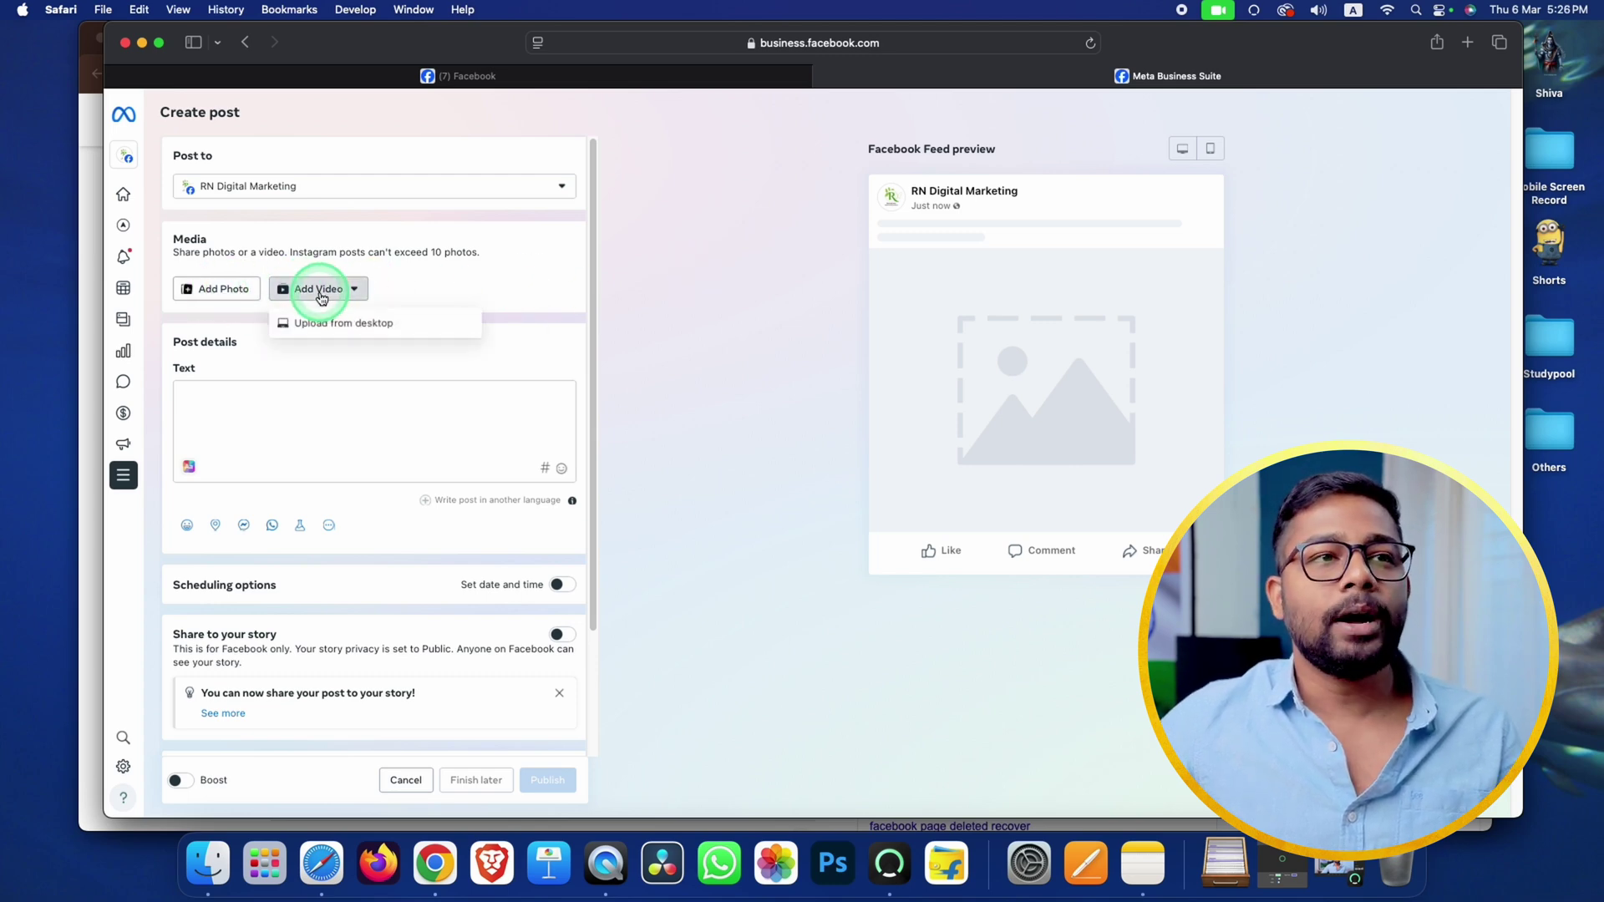
left_click(362, 326)
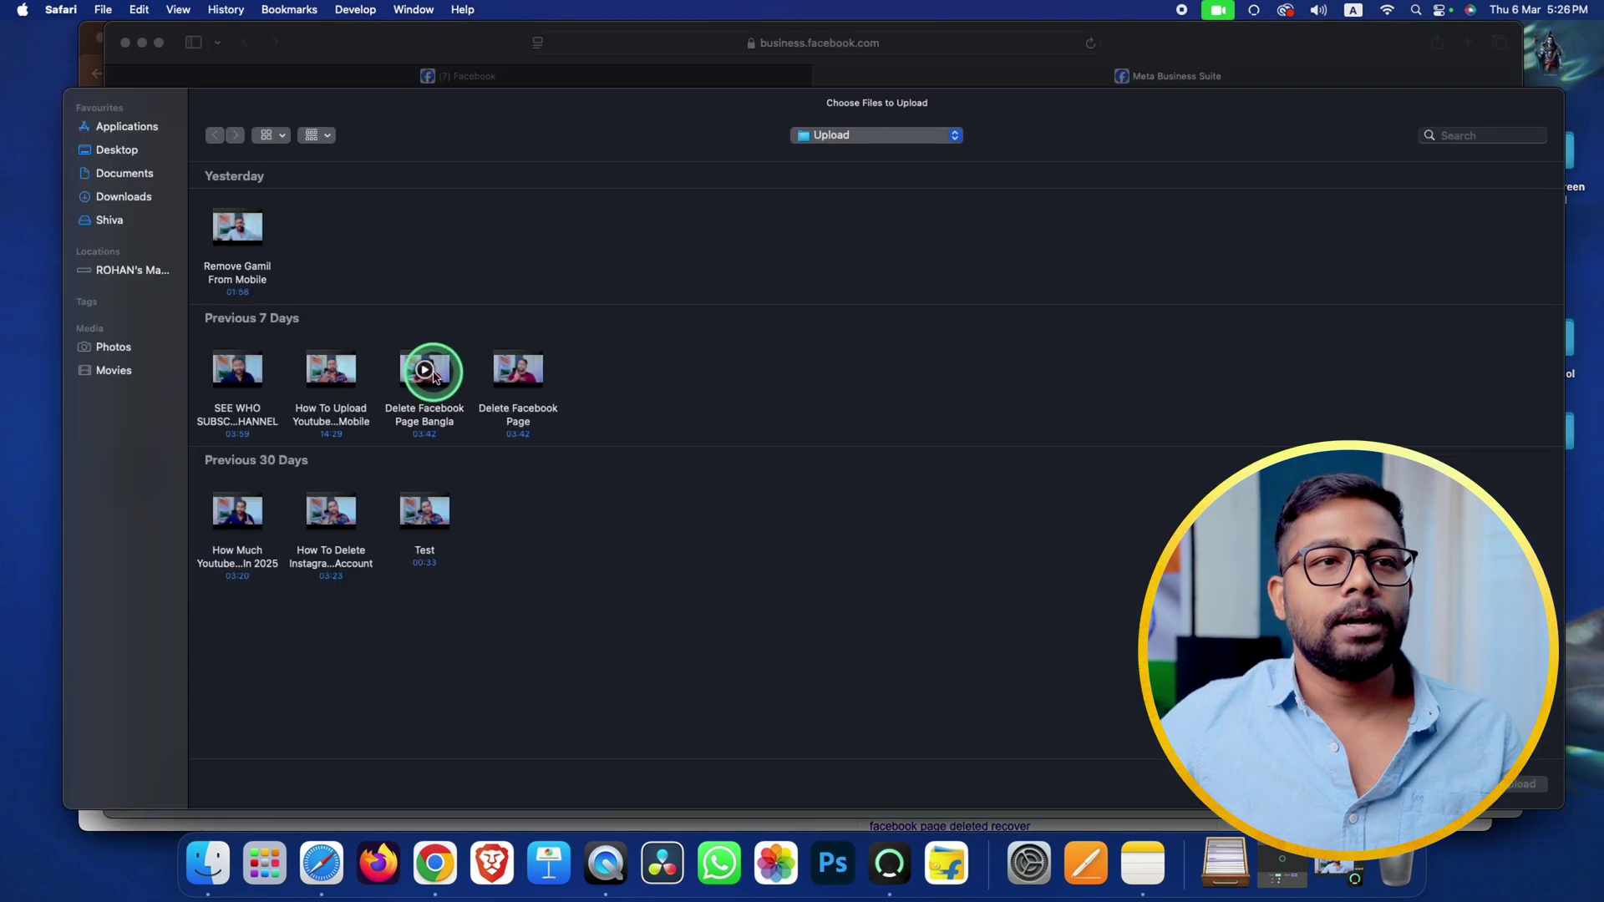
double_click(431, 369)
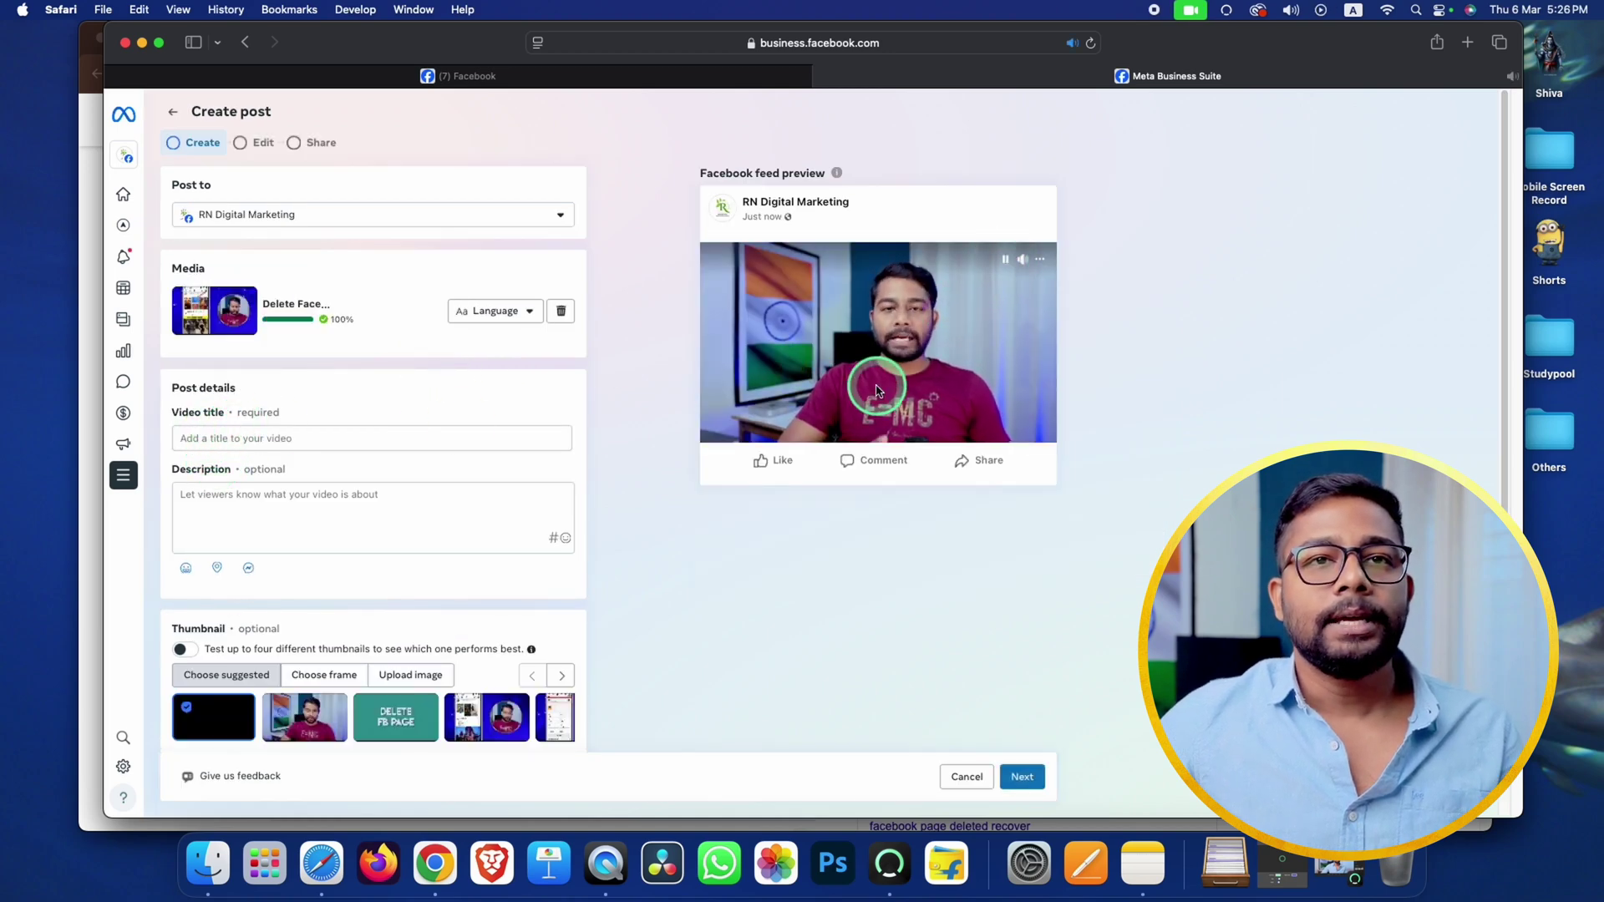
left_click(1006, 259)
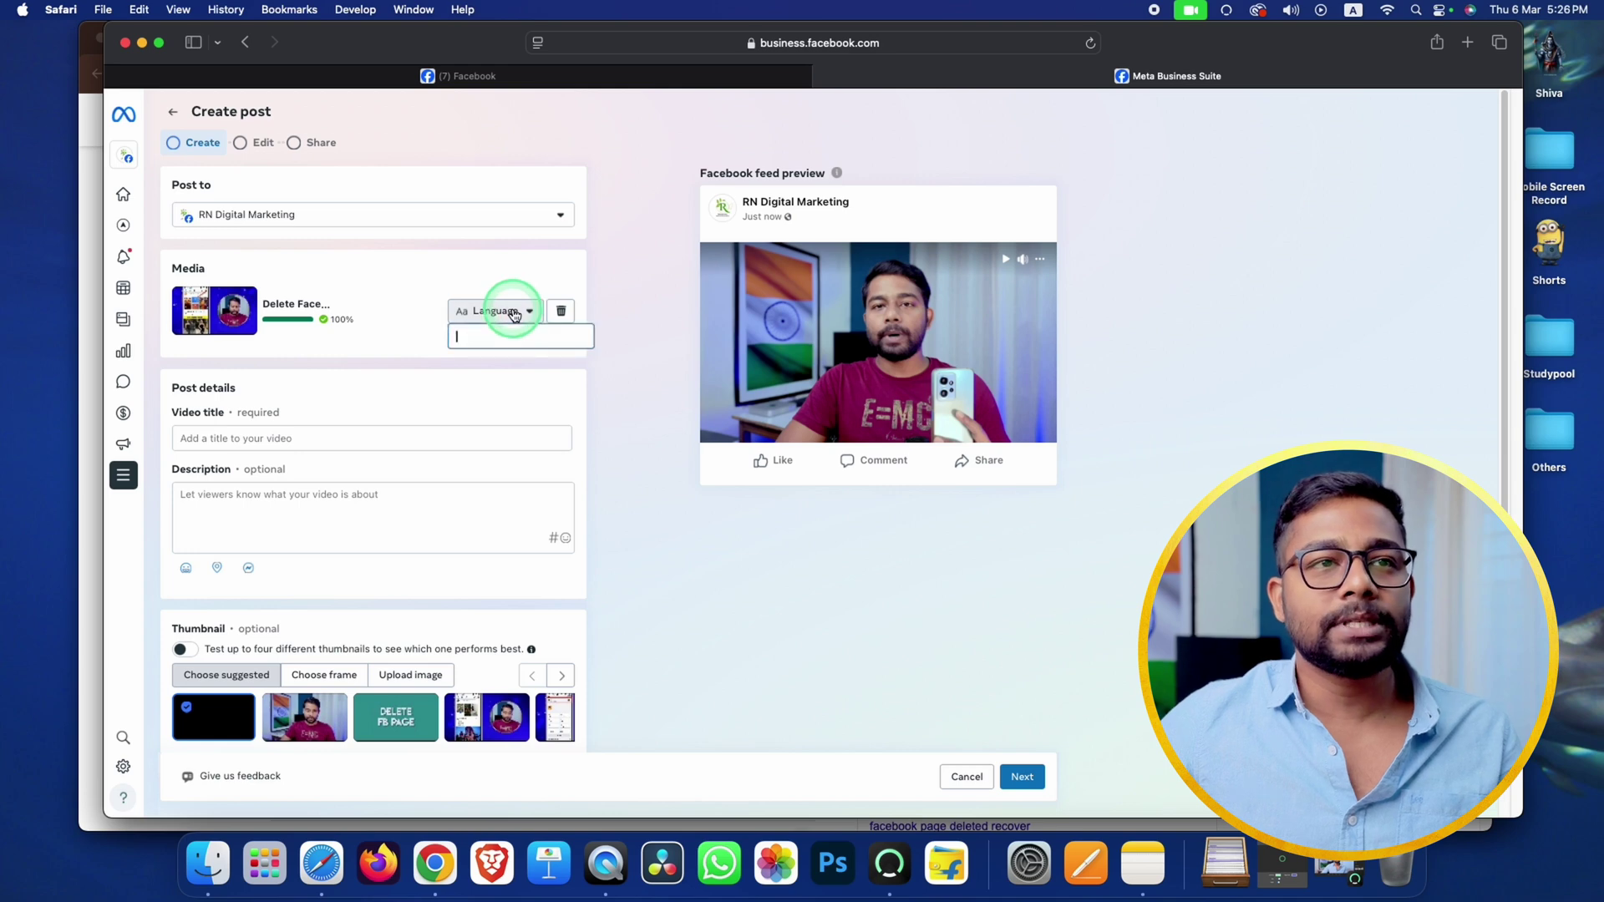
Step: Set the uploaded video's language to Bengali
scroll(501, 455, "down", 5)
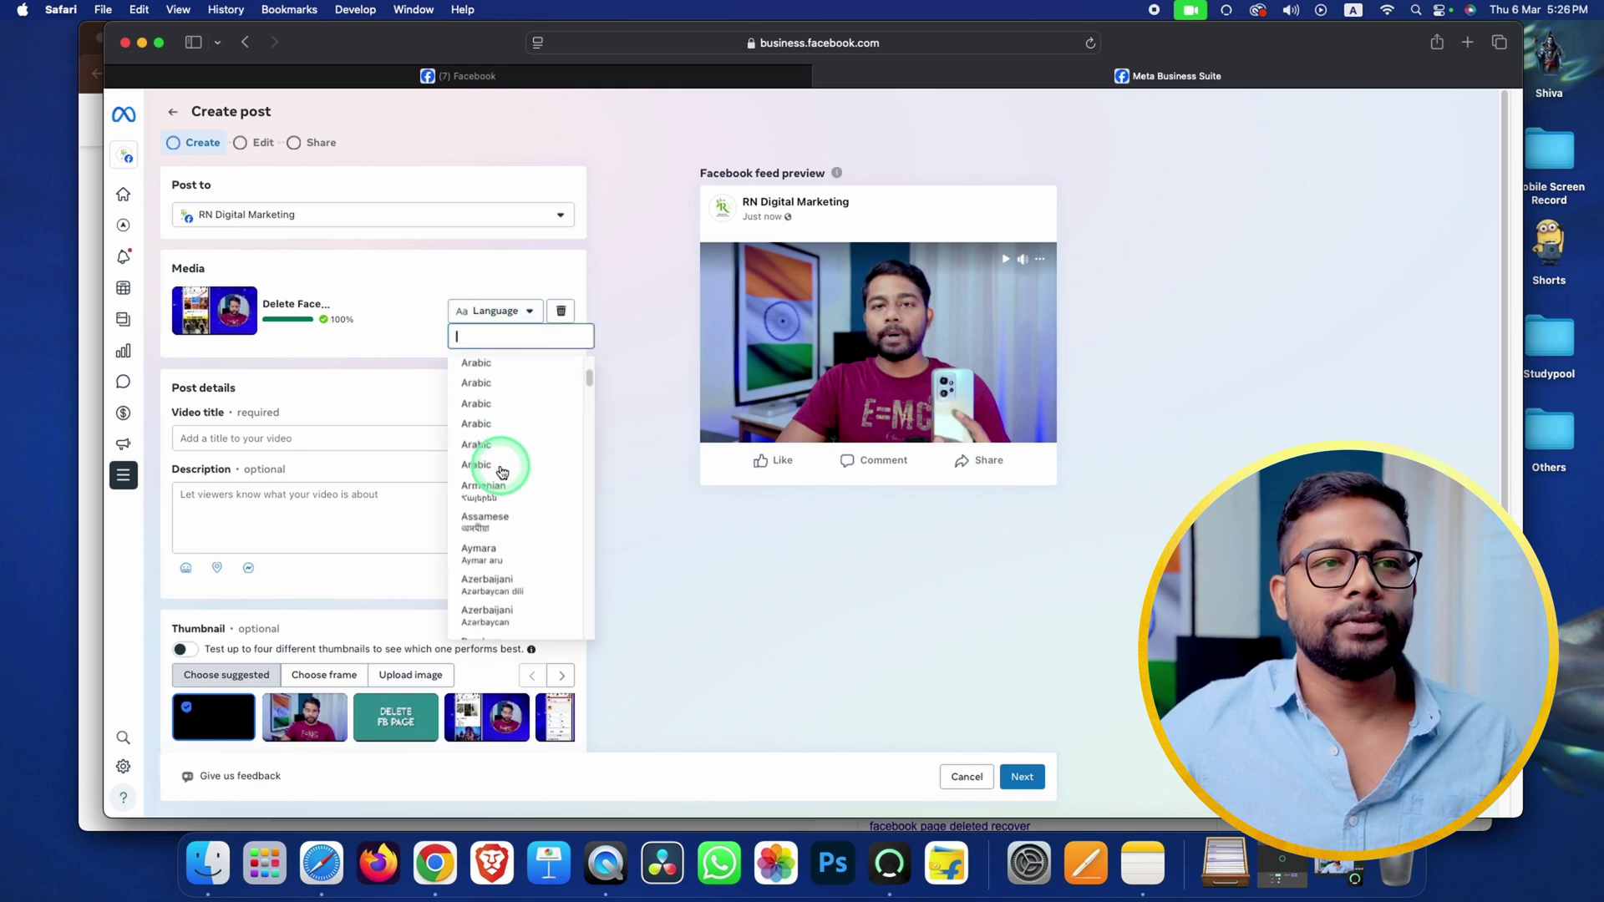
scroll(501, 472, "down", 4)
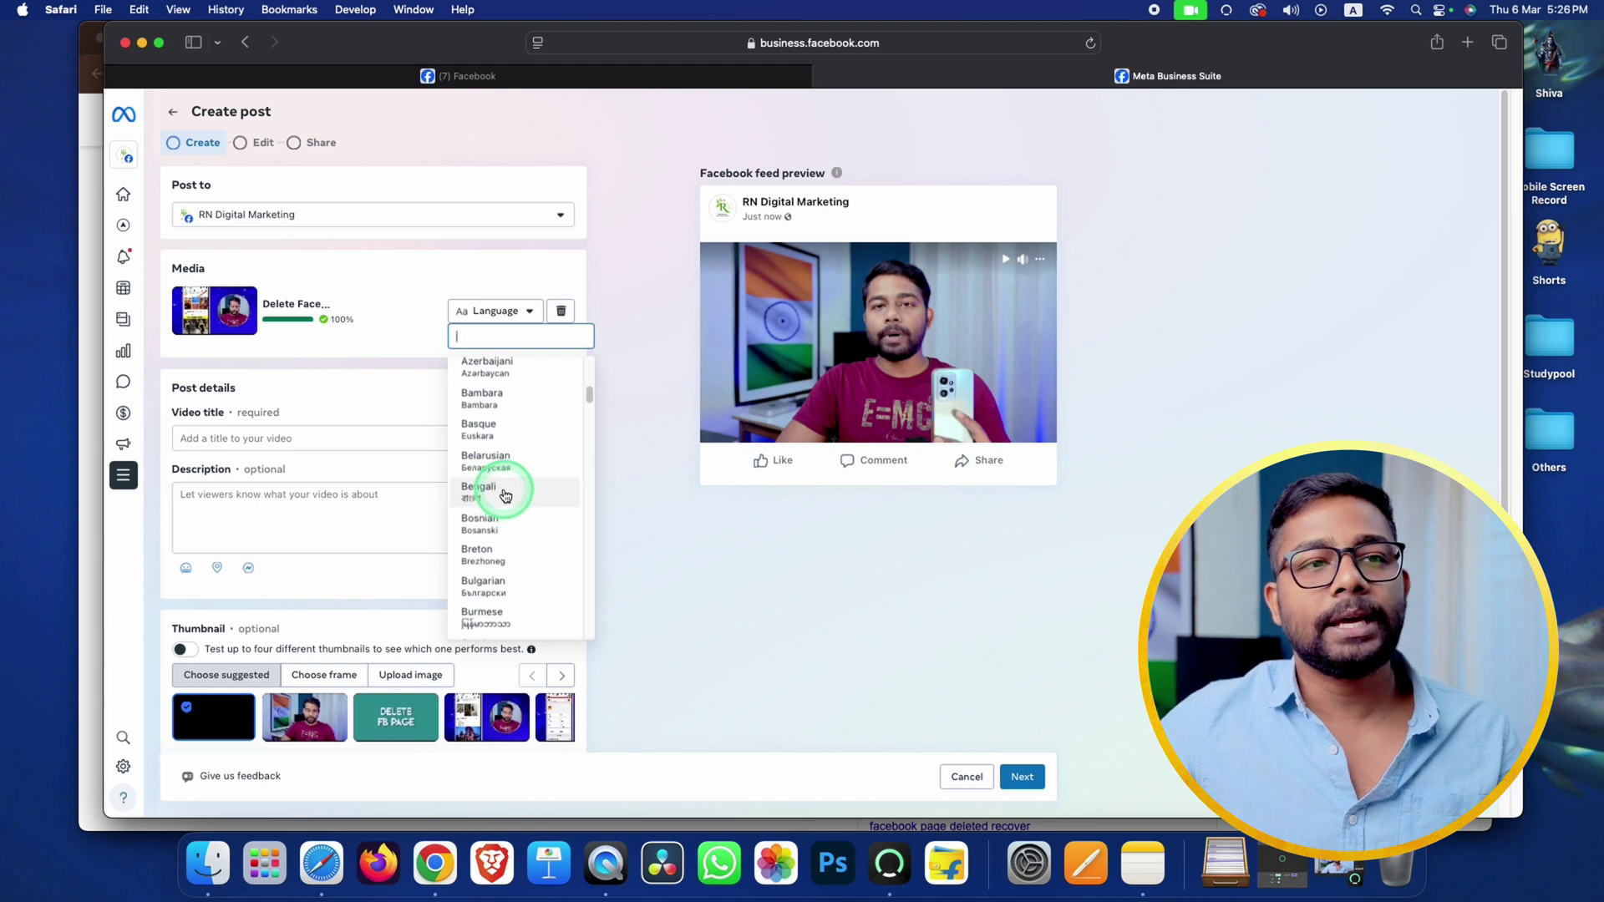
left_click(505, 494)
Step: Copy the title "Facebook পেজ Delete কিভাবে করব | Delete Facebook Page 2025 Bangla" from Notes into the post's video title
left_click(234, 437)
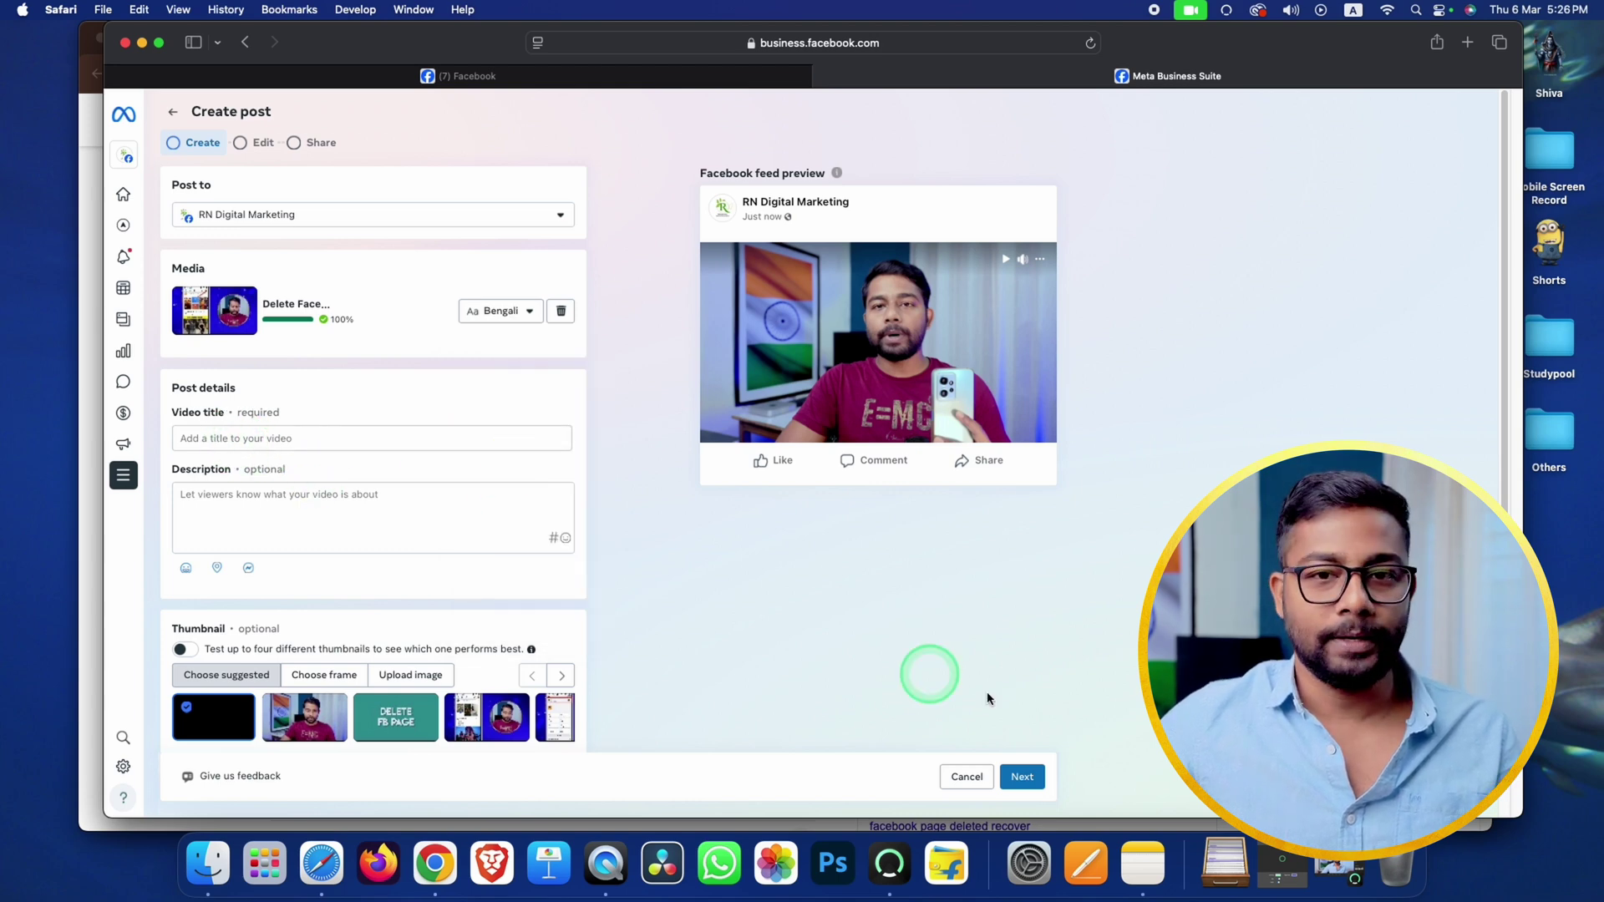
left_click(1137, 861)
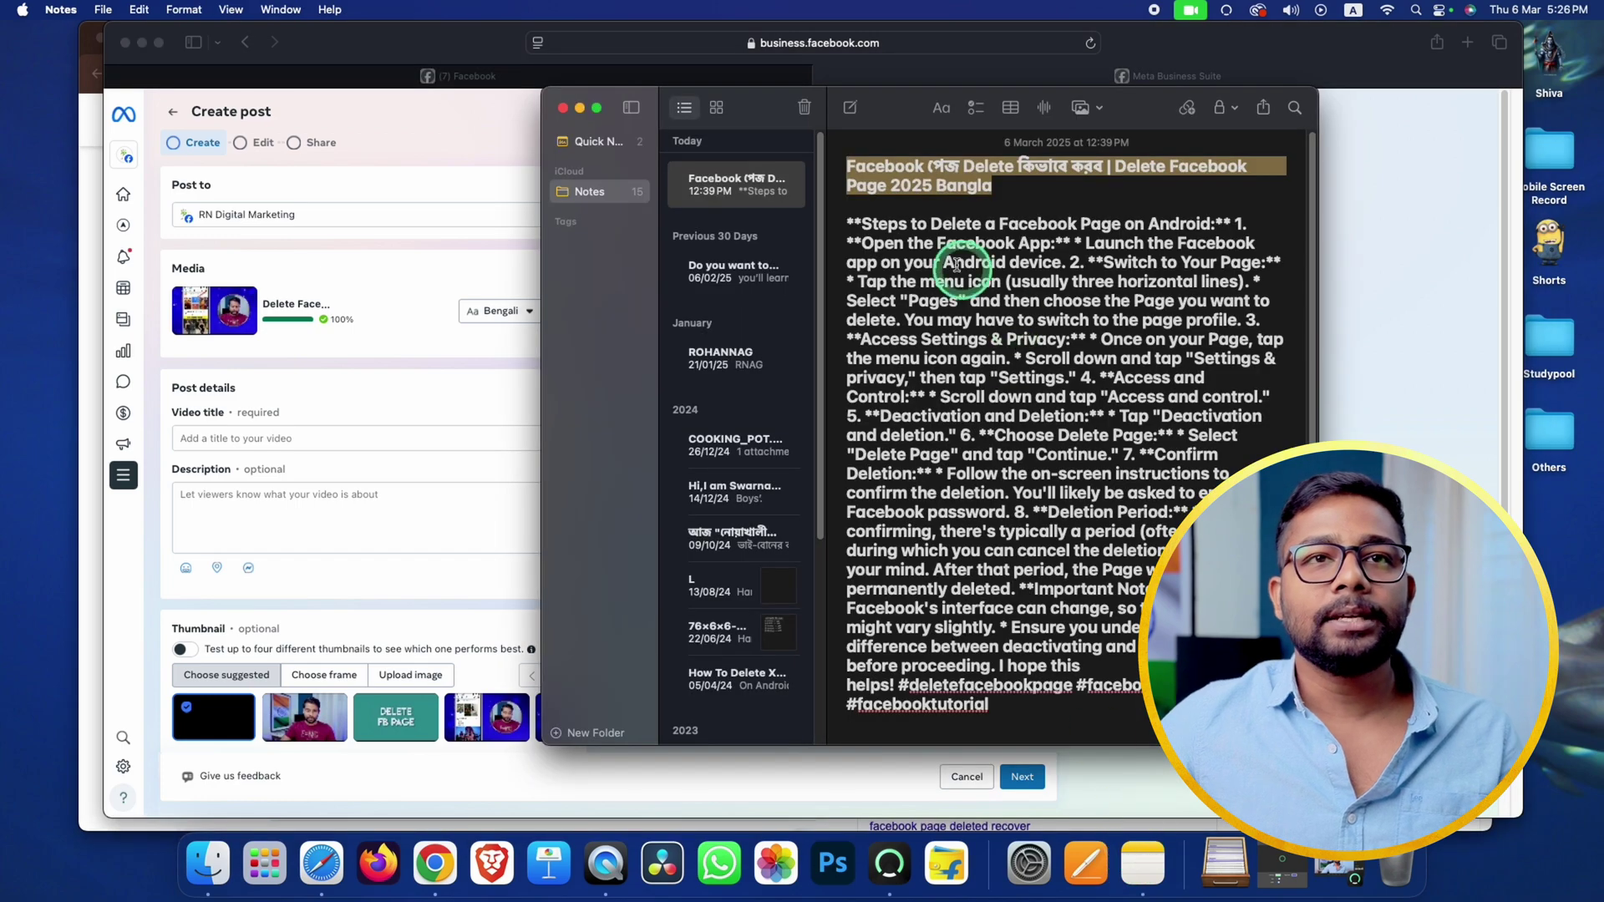
right_click(890, 171)
left_click(924, 299)
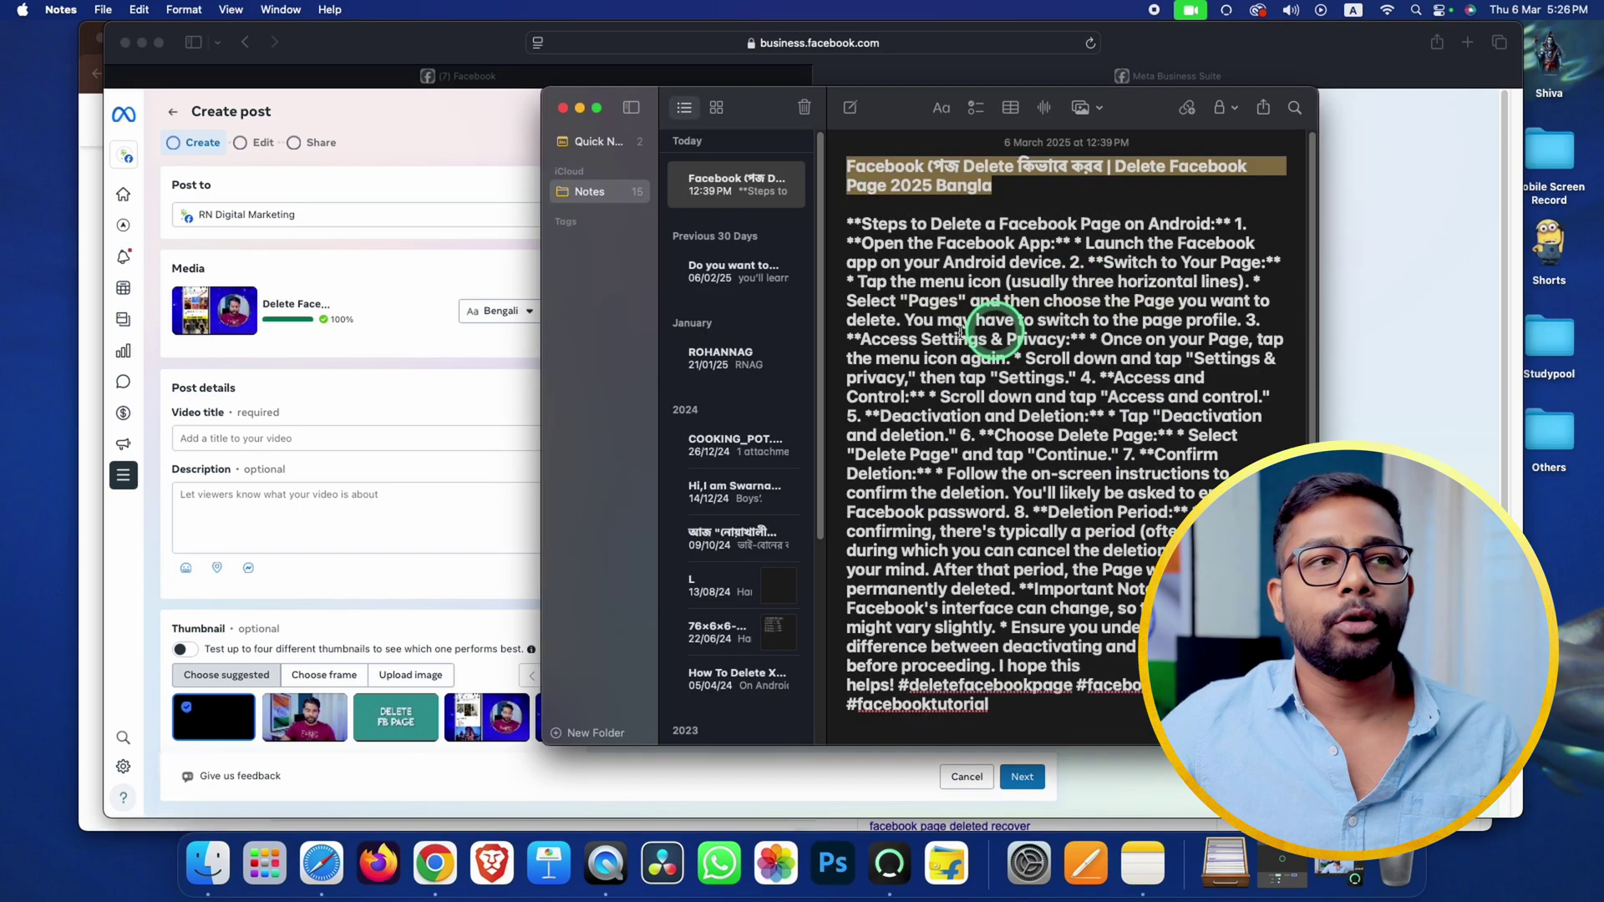
left_click(438, 436)
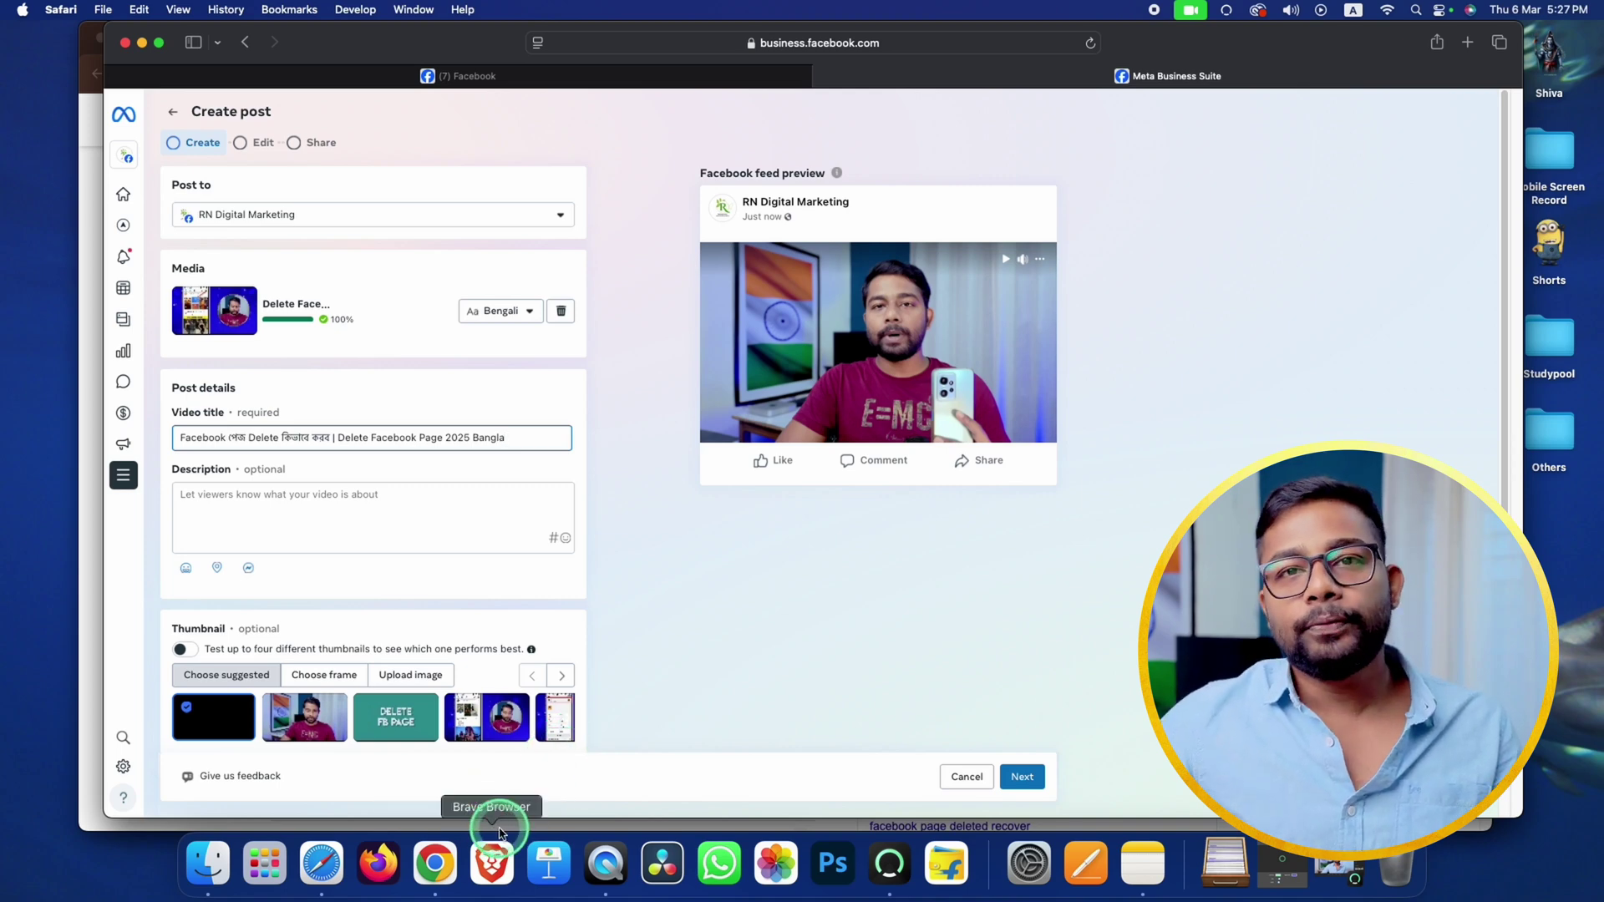
Step: Switch to Chrome and view the Keywords Everywhere extension on the "facebook page delete" Google results
left_click(434, 862)
scroll(933, 538, "up", 10)
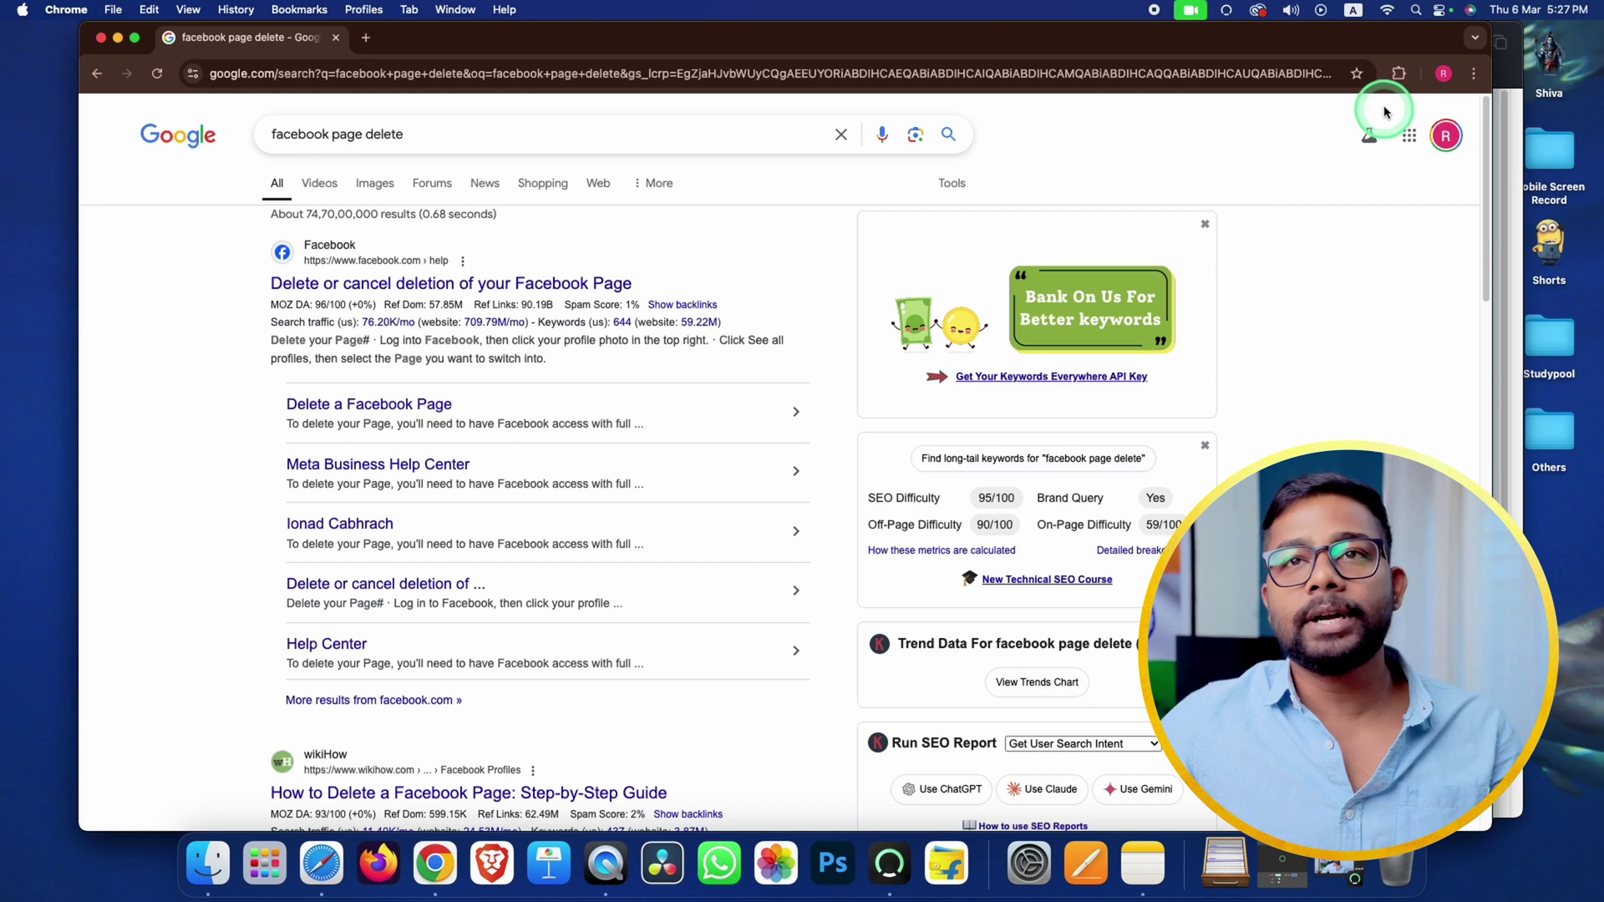
left_click(1399, 73)
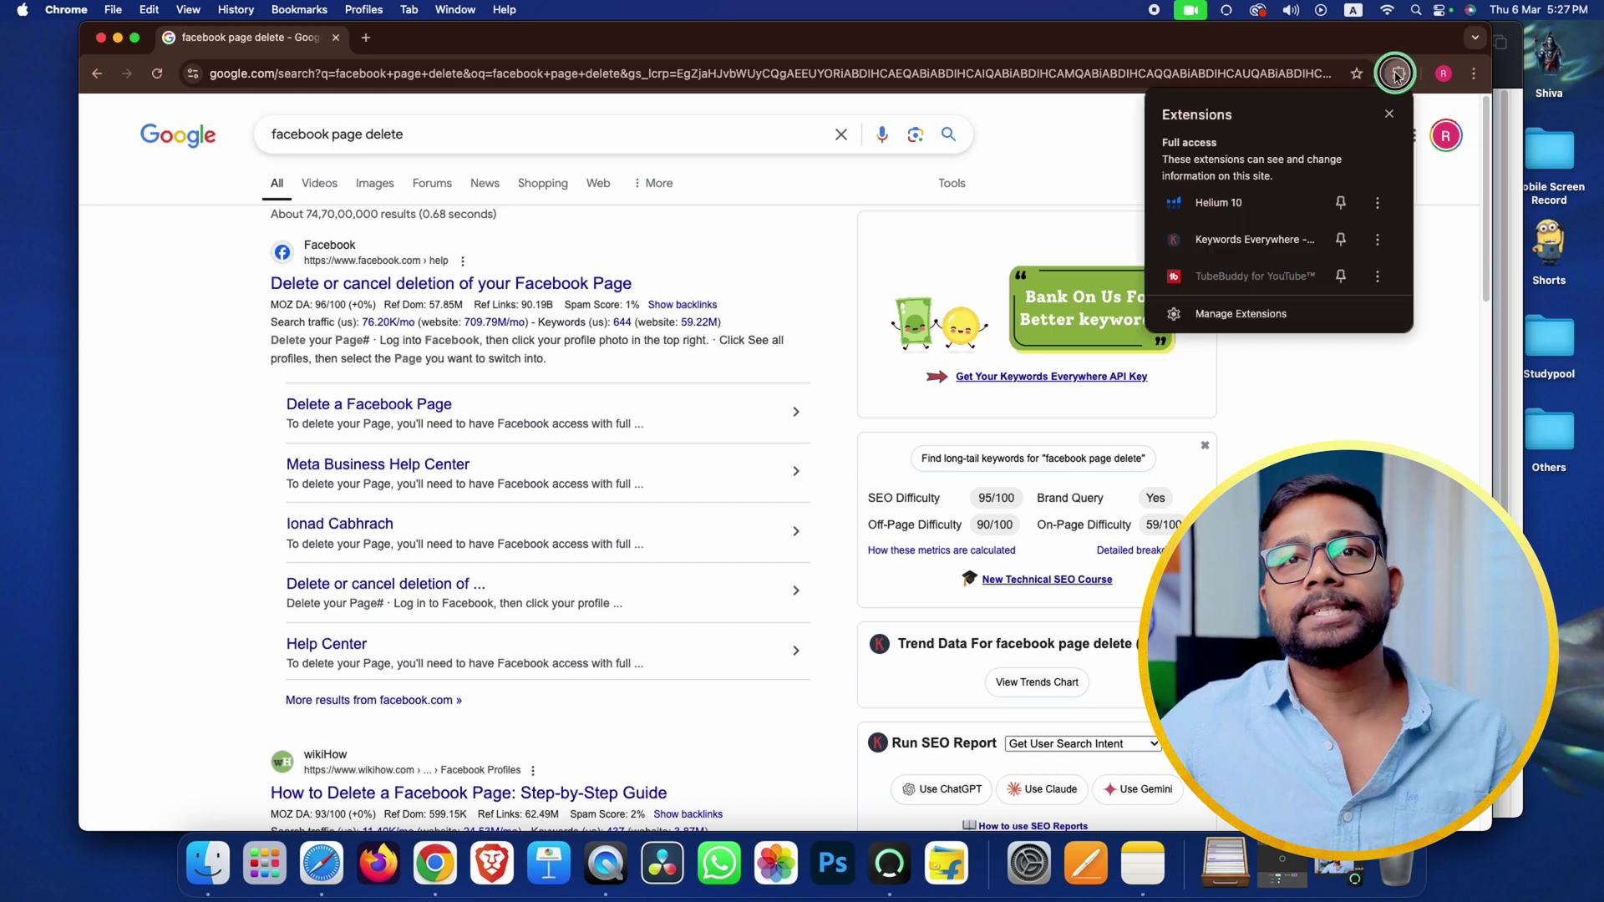
left_click(1218, 241)
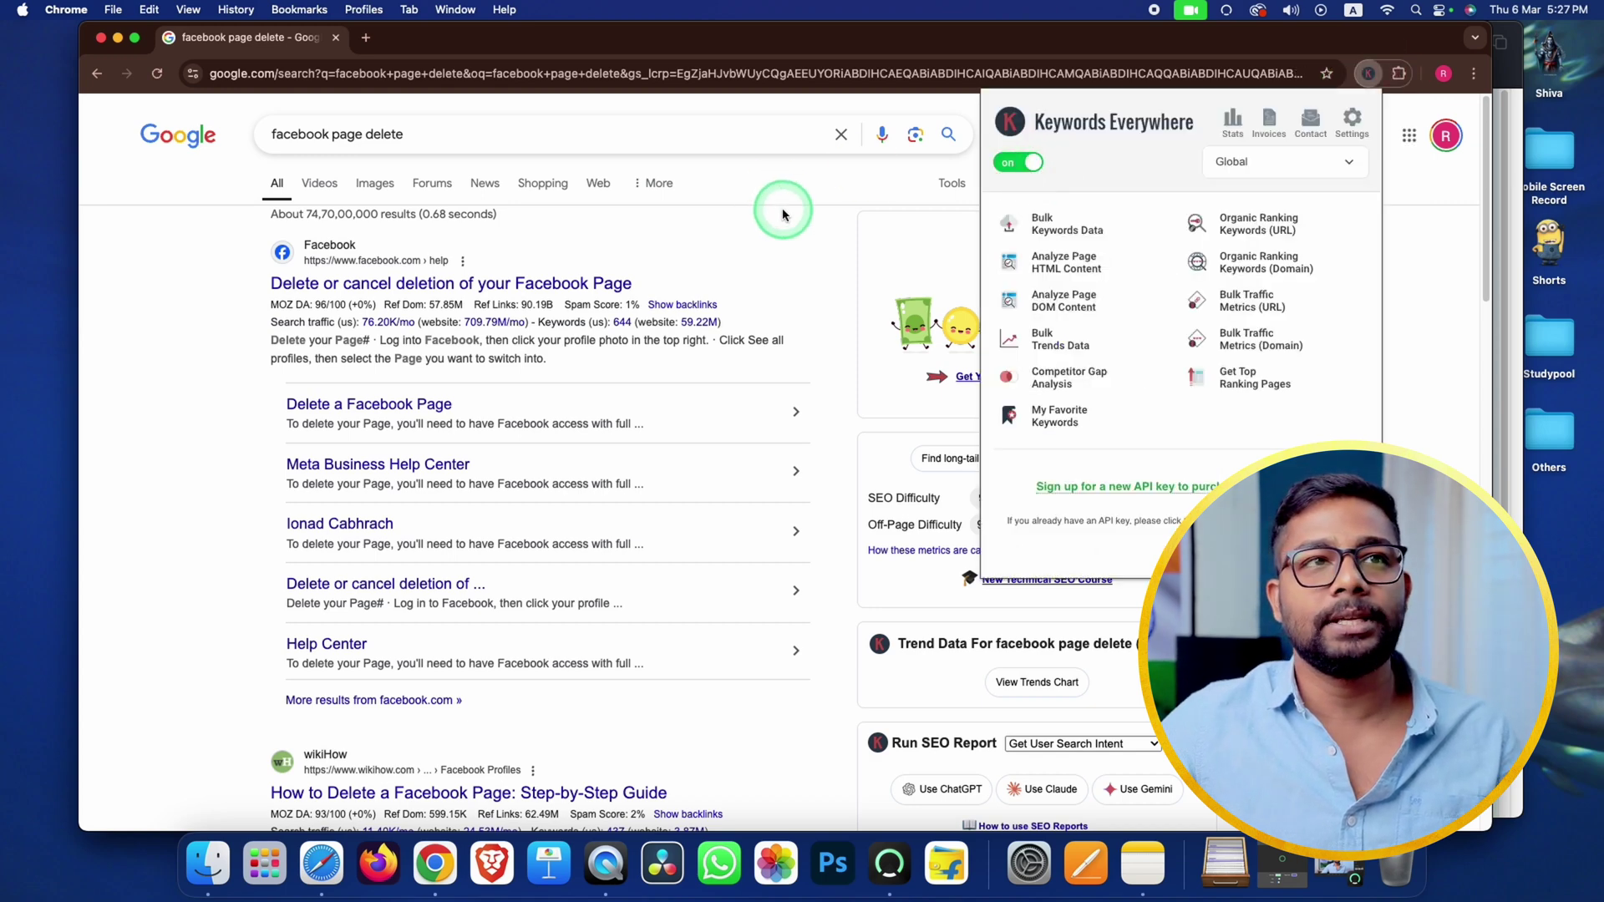
left_click(848, 169)
scroll(828, 270, "down", 1)
scroll(828, 270, "up", 1)
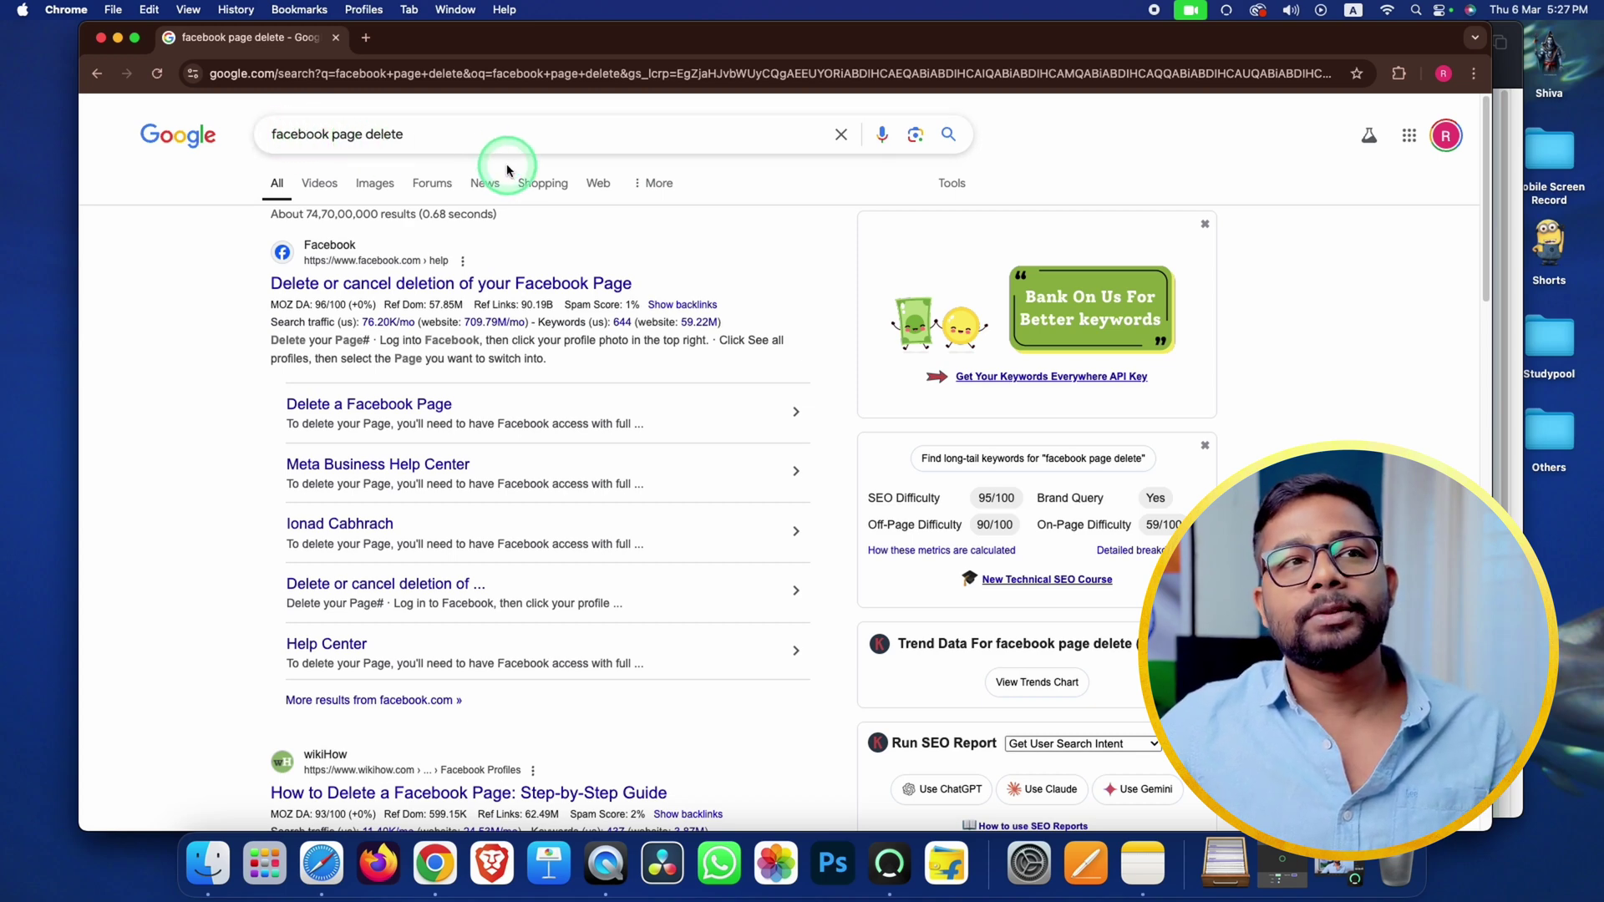
Step: Review the related and long-tail keyword lists for "facebook page delete" and copy the related keywords
scroll(601, 250, "down", 8)
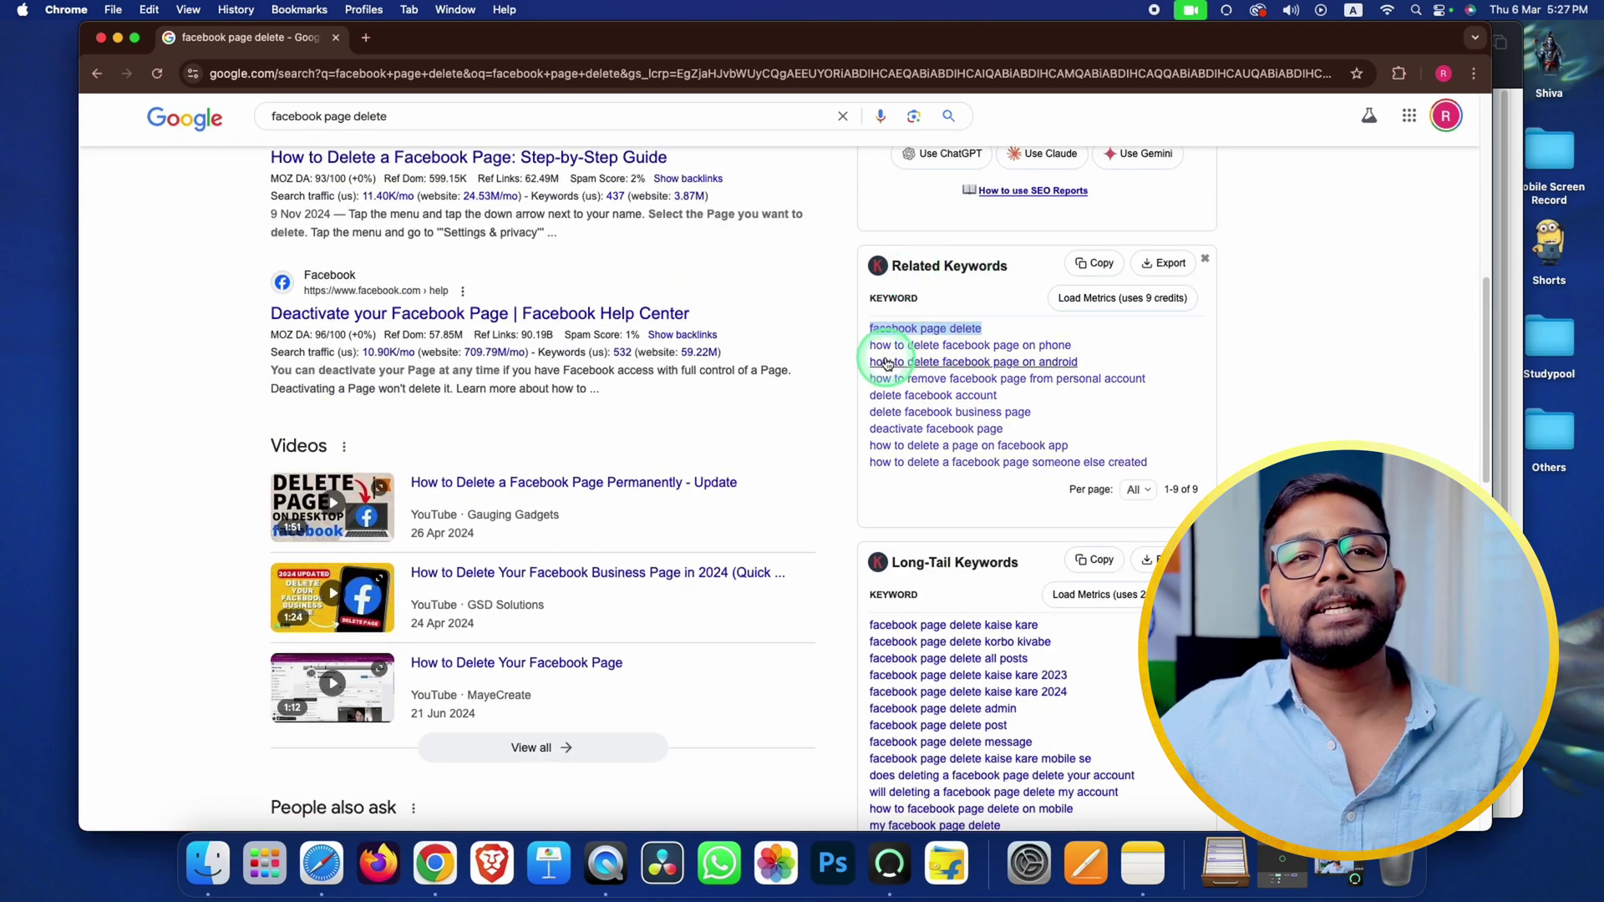
scroll(932, 435, "down", 1)
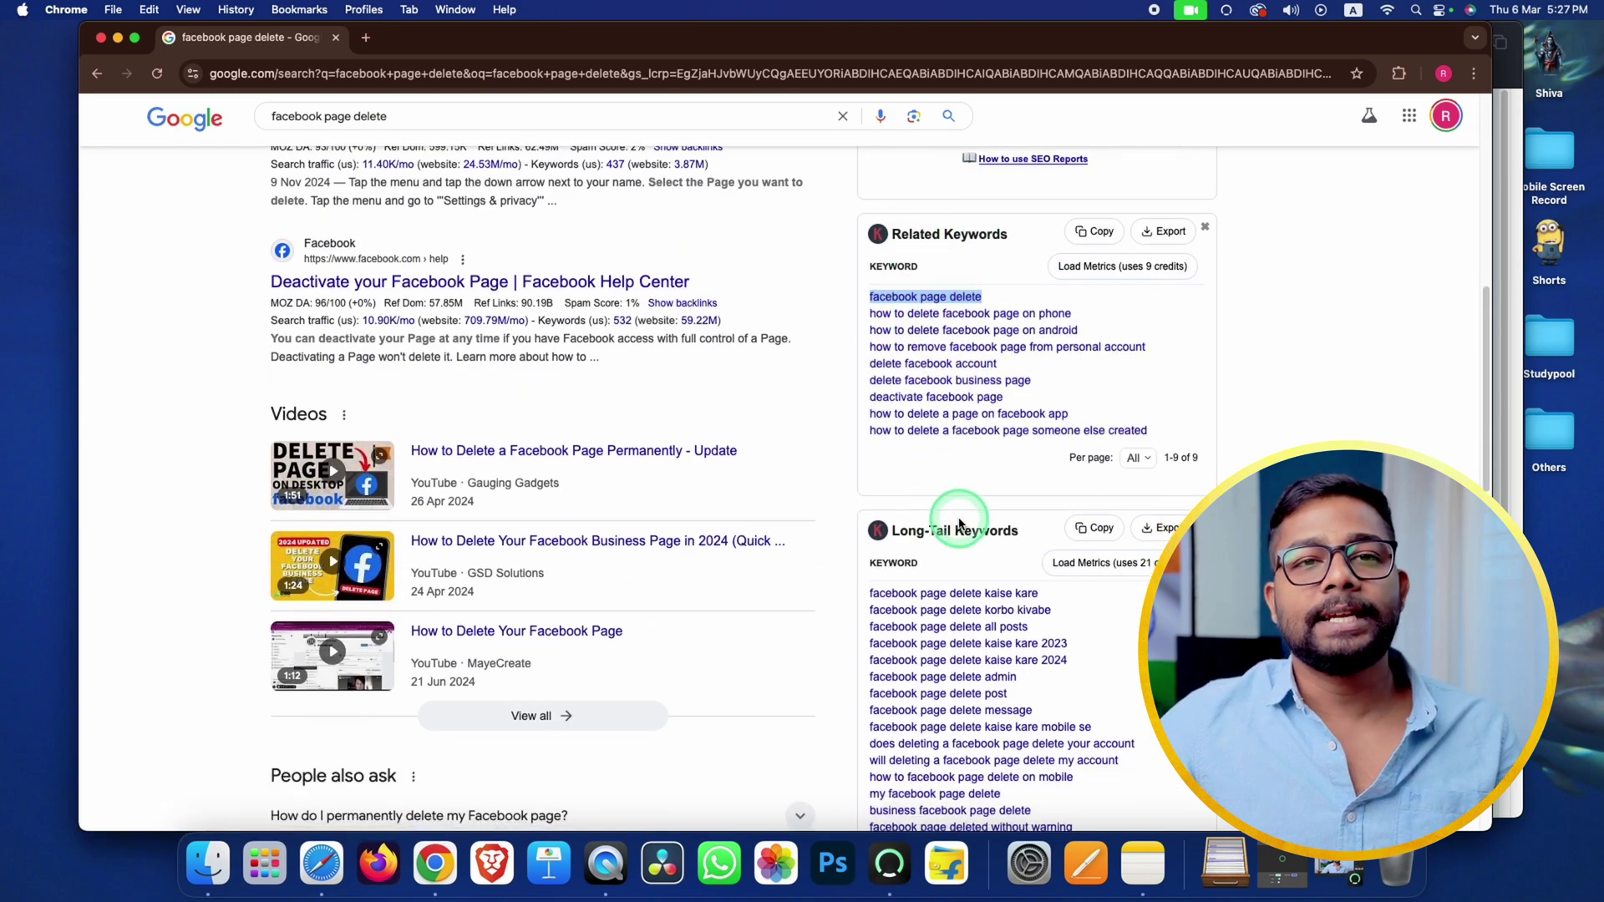
scroll(1041, 373, "down", 3)
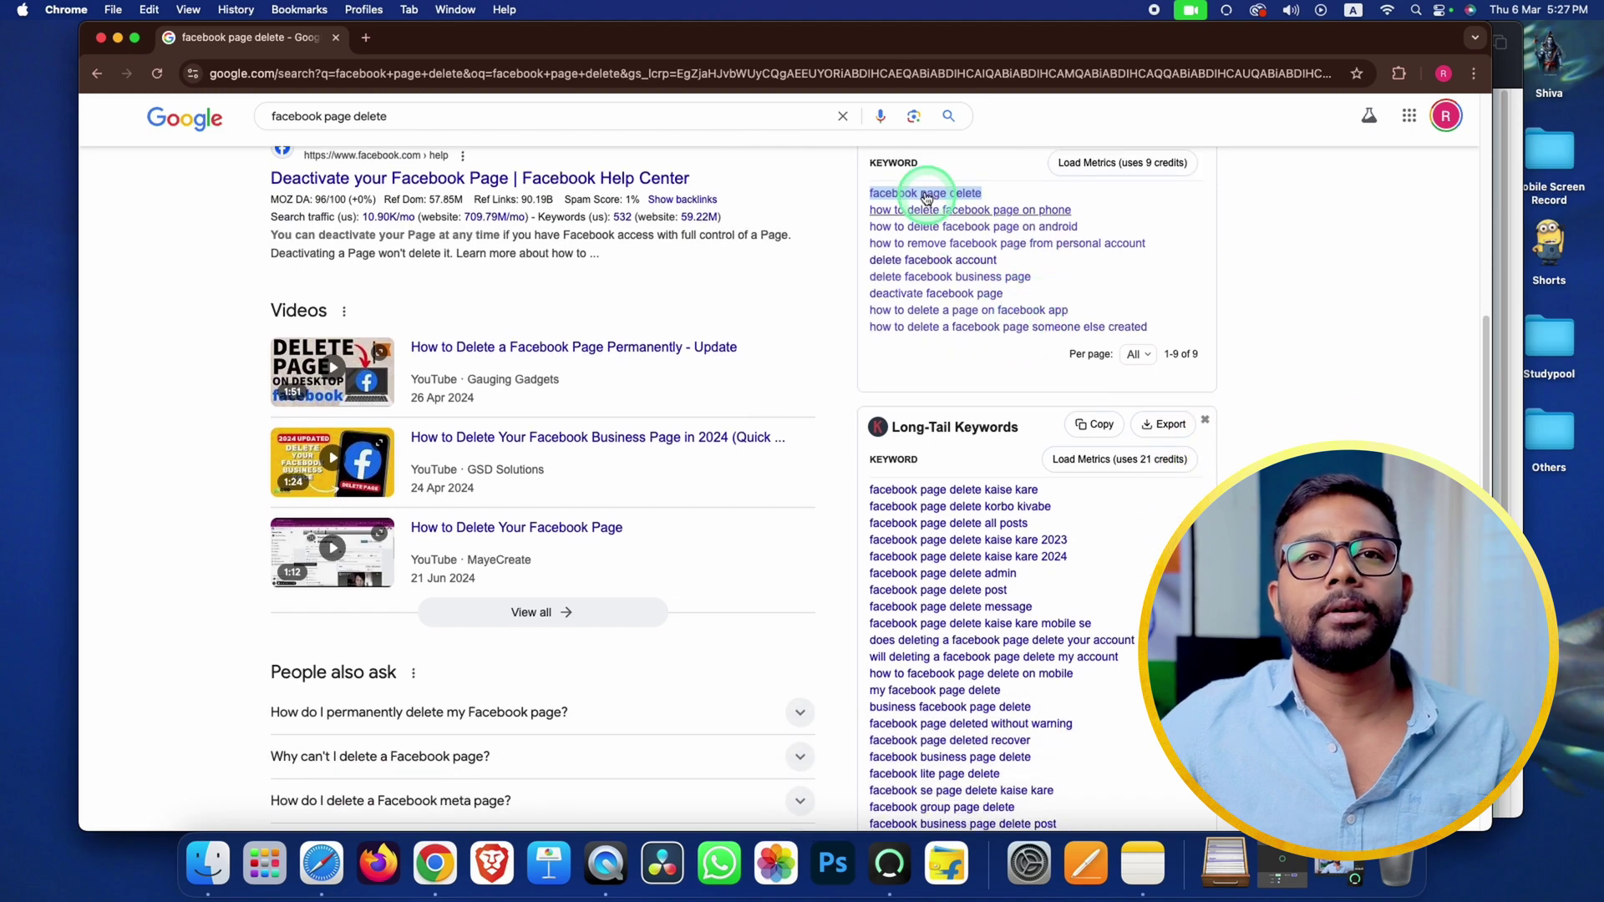
scroll(978, 466, "down", 3)
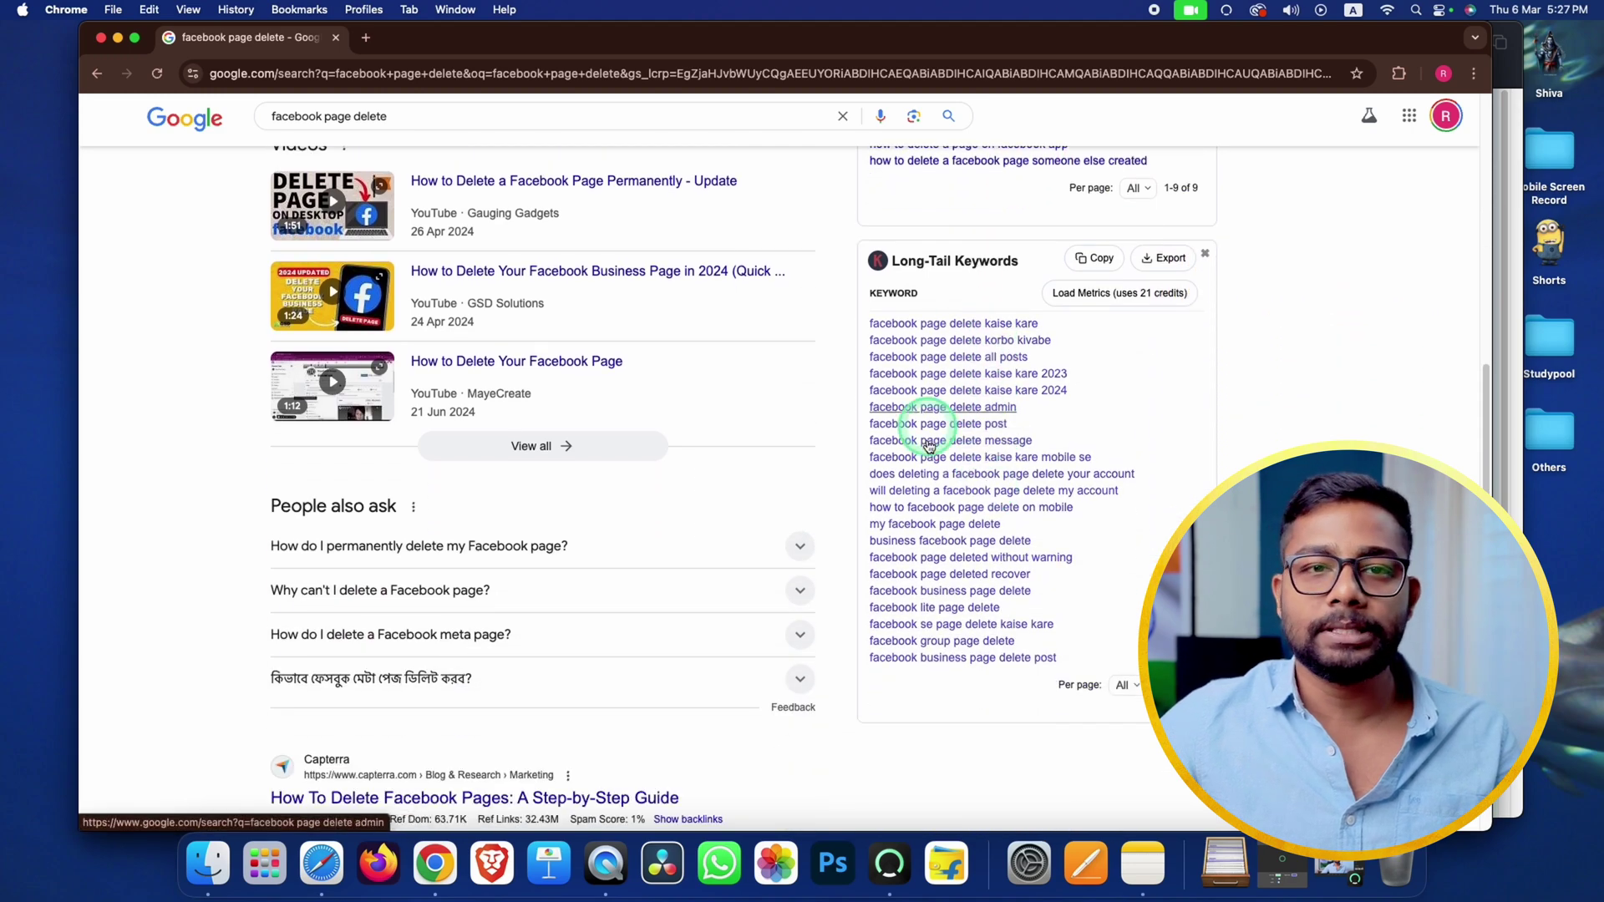
scroll(1002, 477, "up", 5)
scroll(1055, 529, "down", 1)
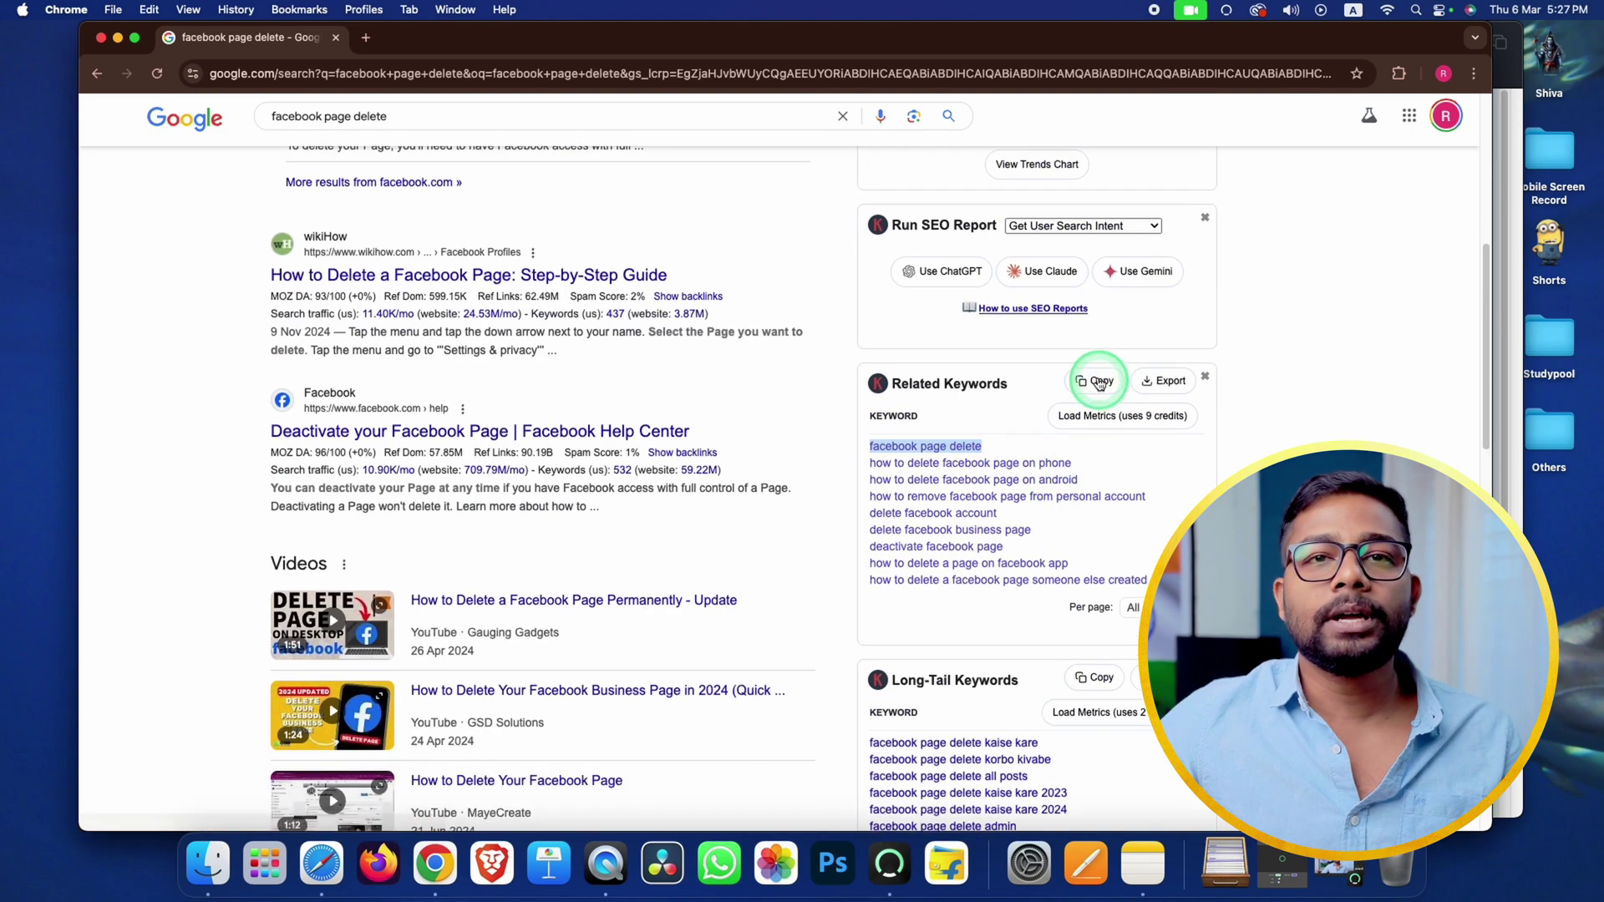
left_click(1101, 382)
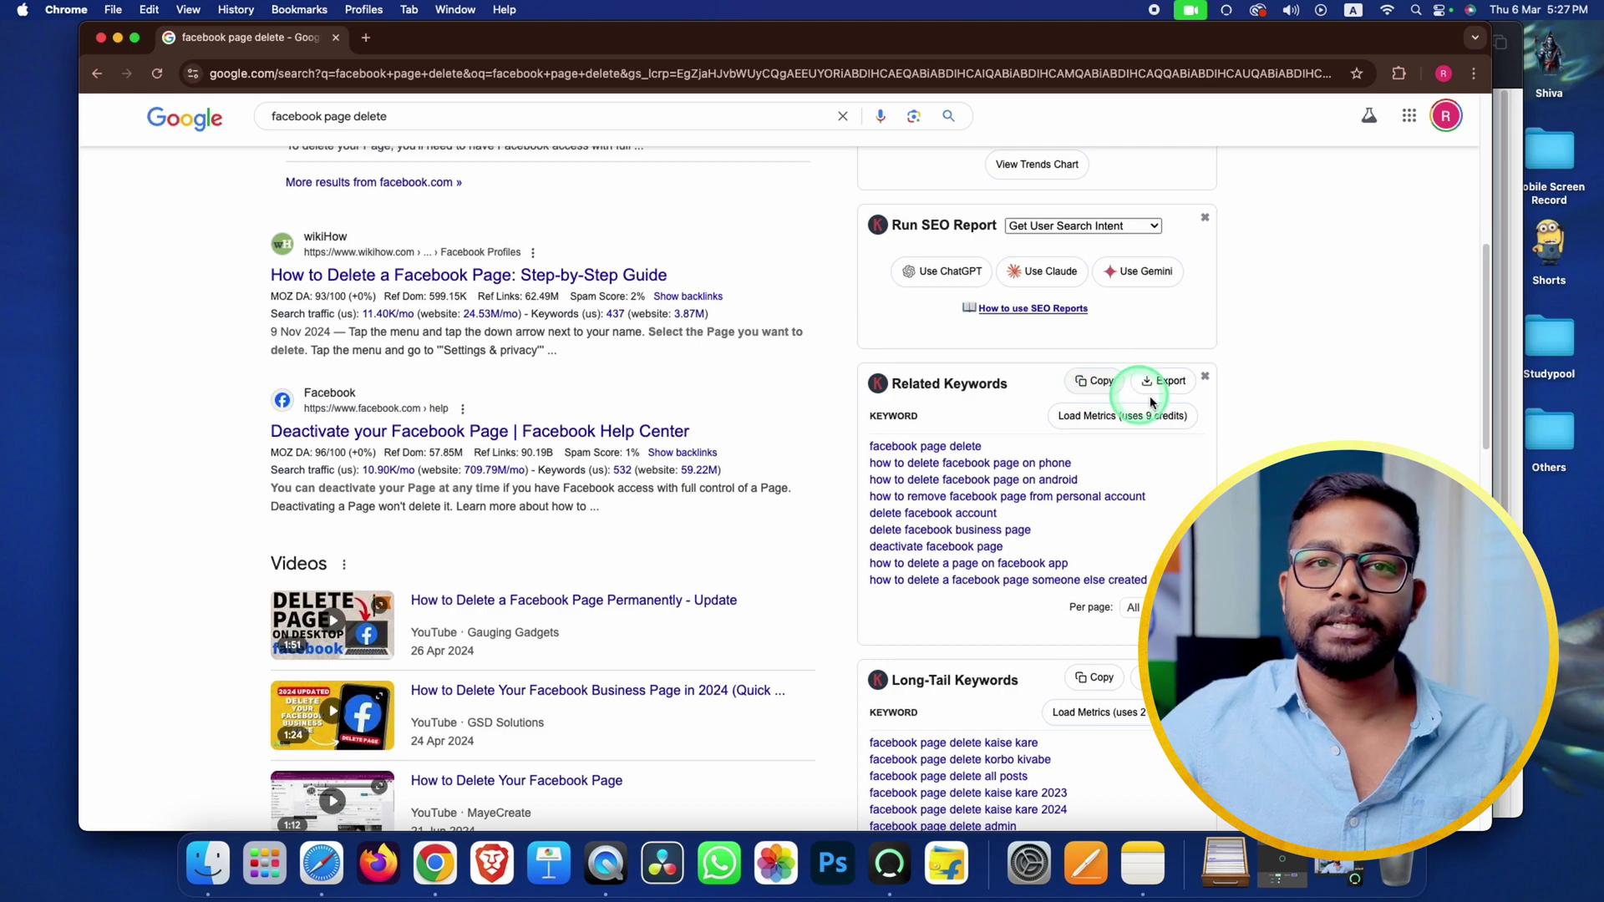
Step: Copy the "Steps to Delete a Facebook Page on Android" text with its hashtags from Notes into the post's description
left_click(119, 40)
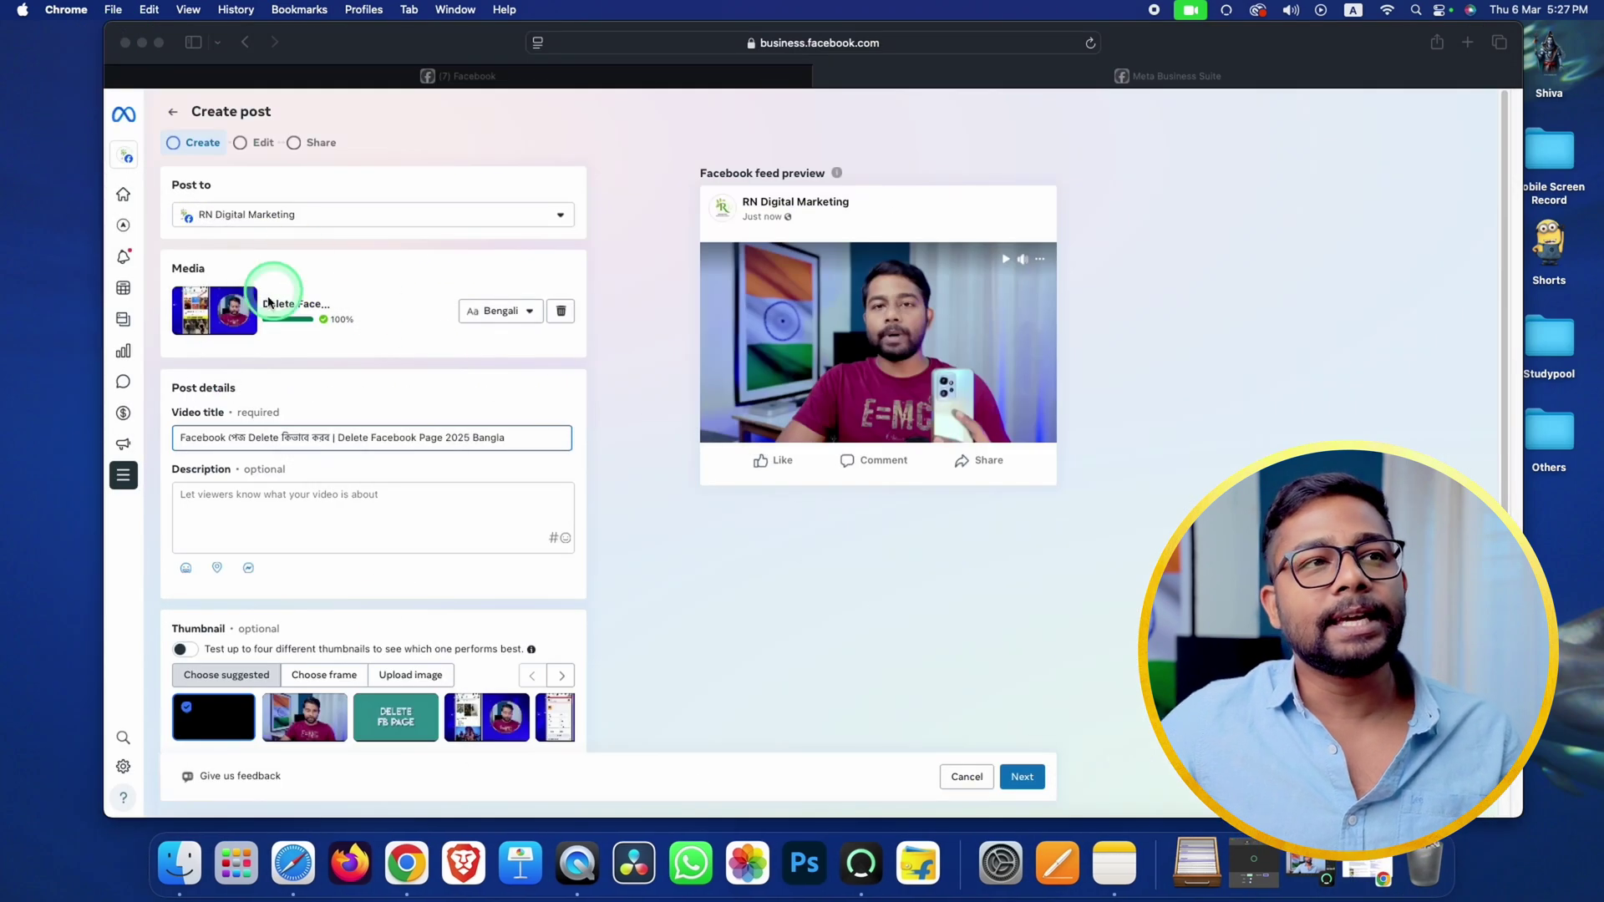
left_click(235, 506)
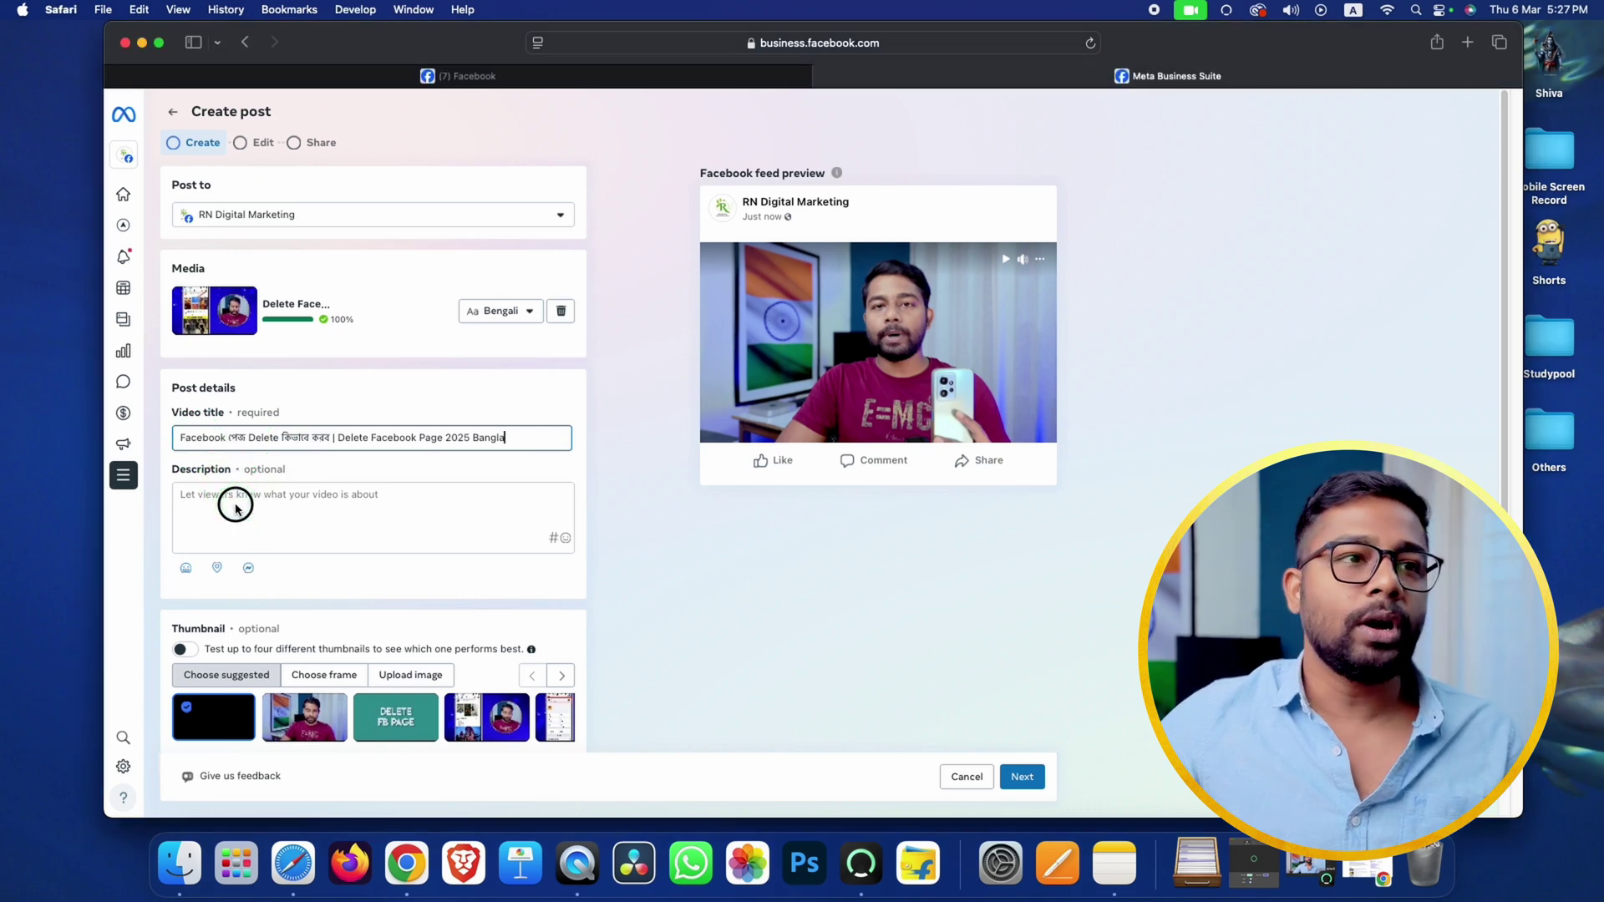
left_click(234, 508)
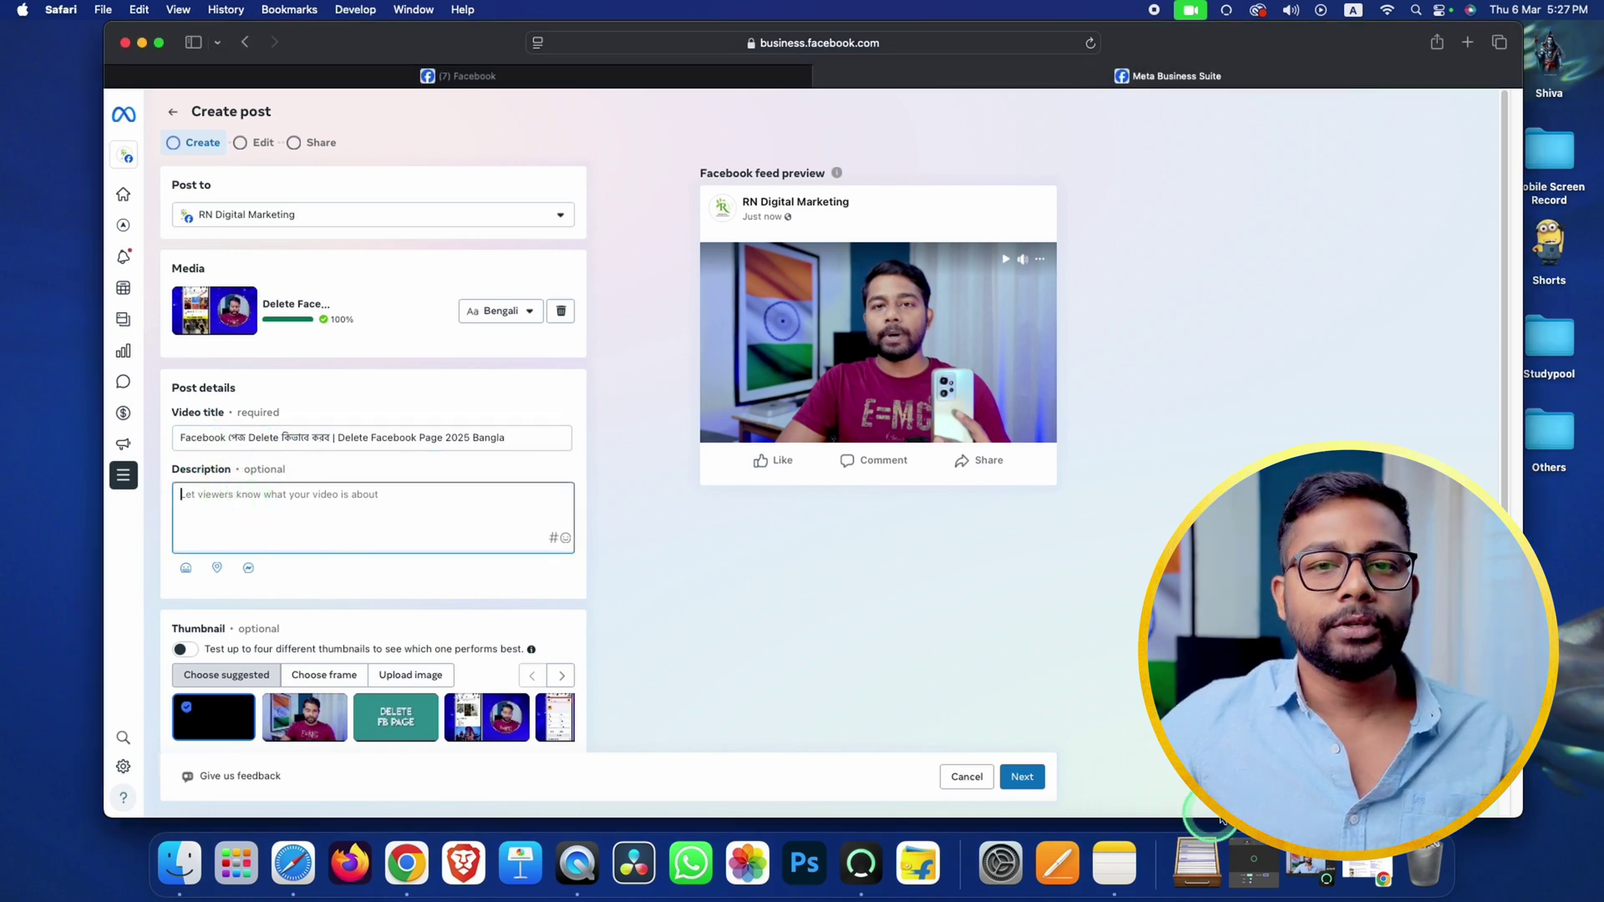
left_click(1114, 866)
left_click(846, 220)
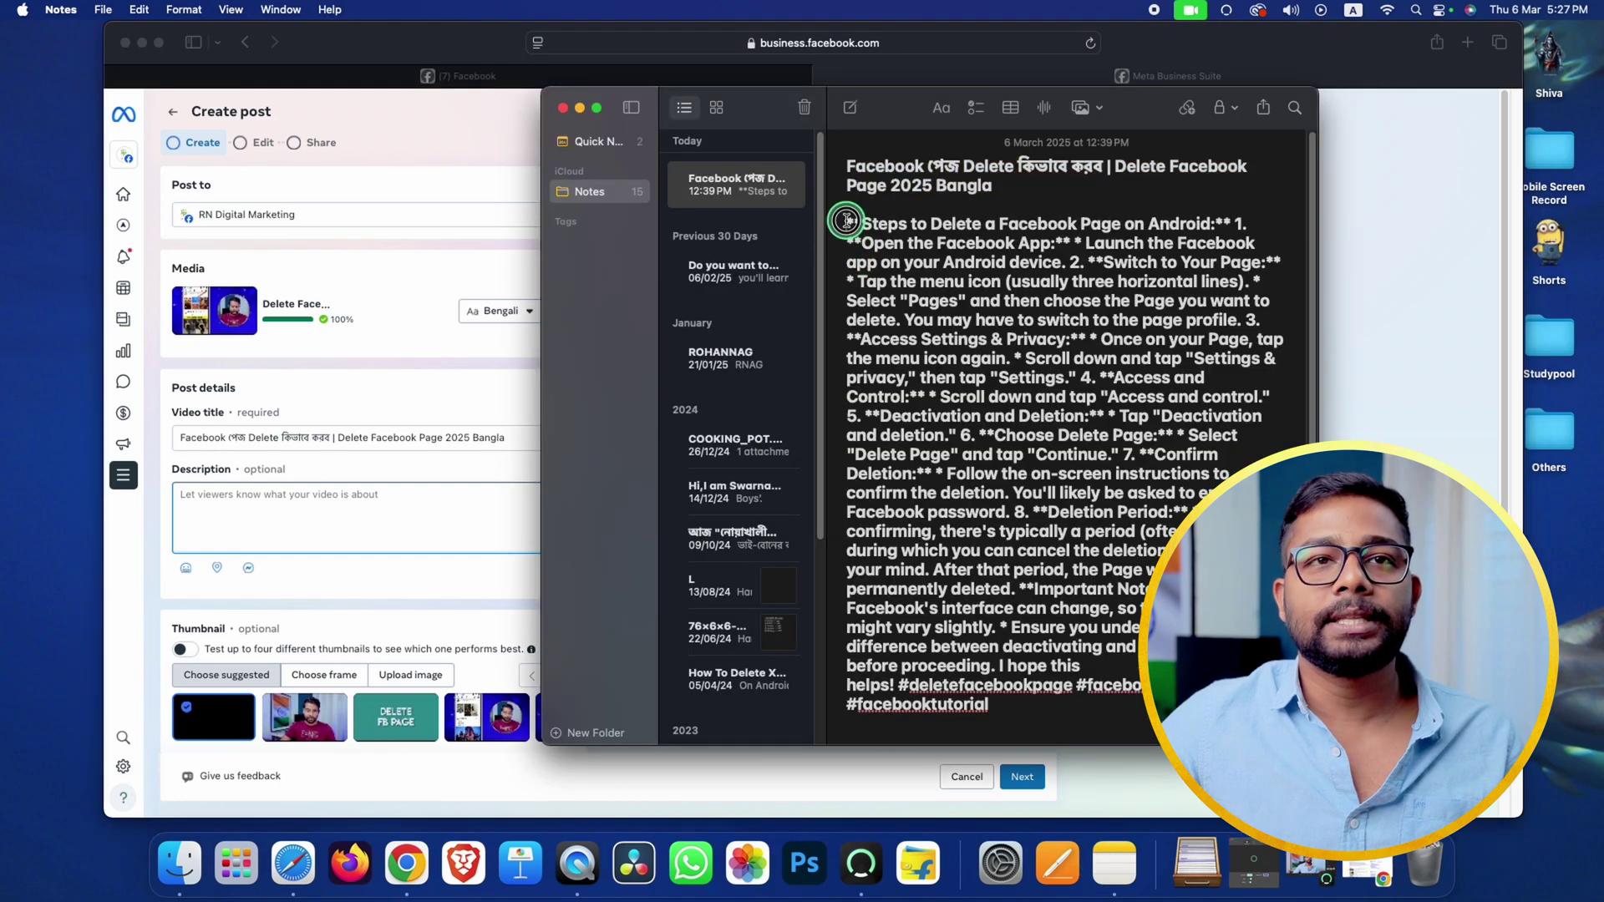
left_click_drag(846, 220, 988, 704)
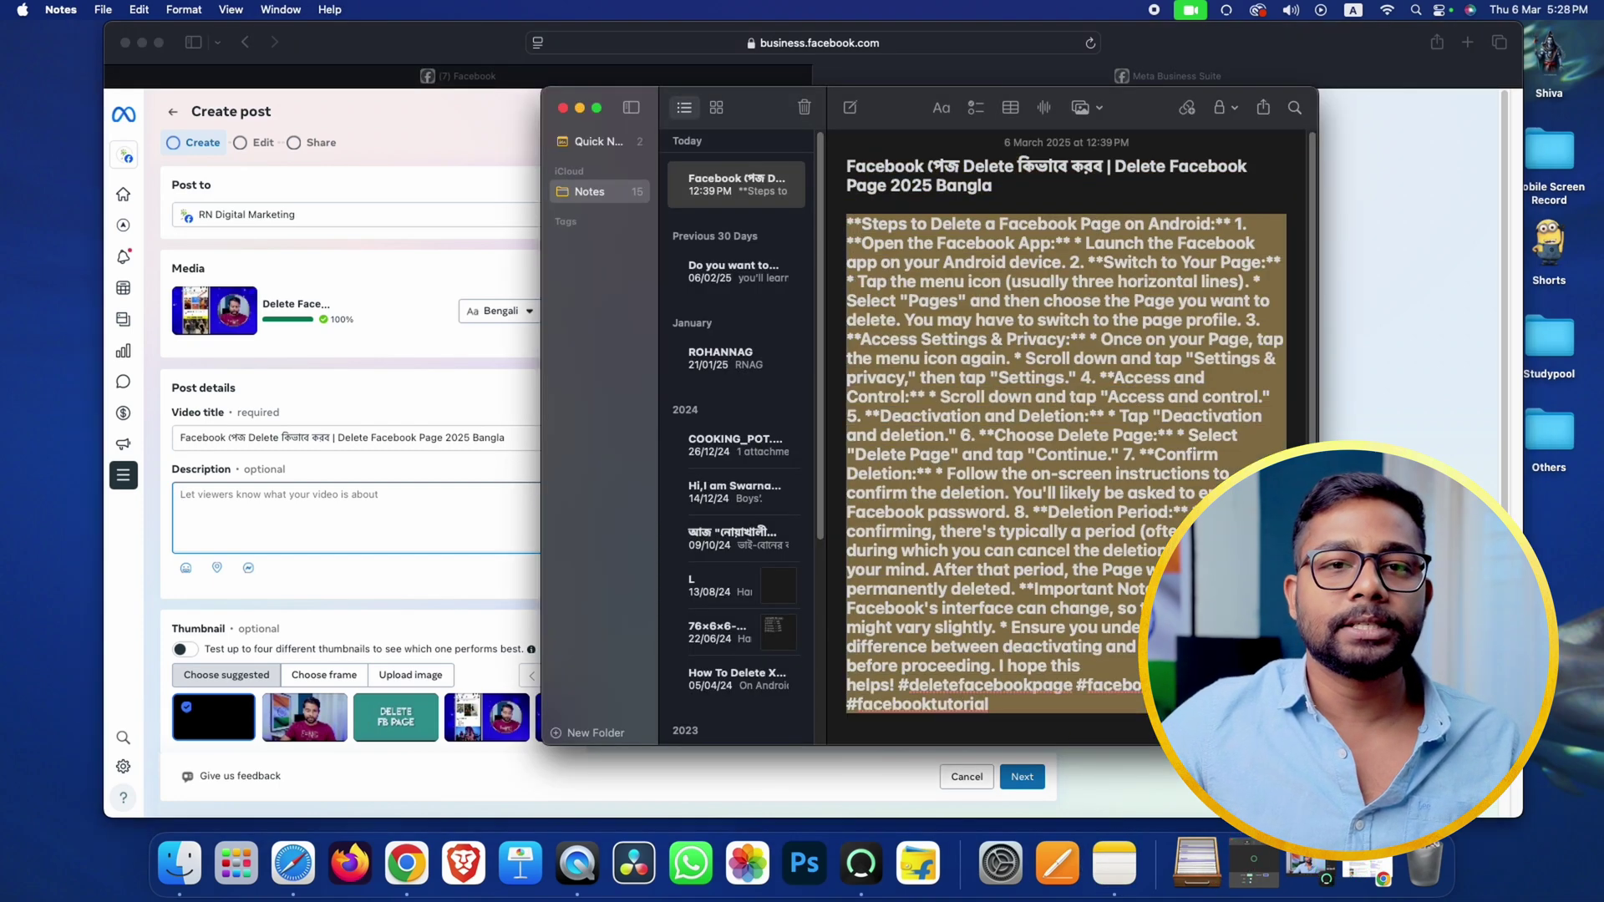
right_click(1070, 452)
left_click(1076, 404)
left_click(261, 501)
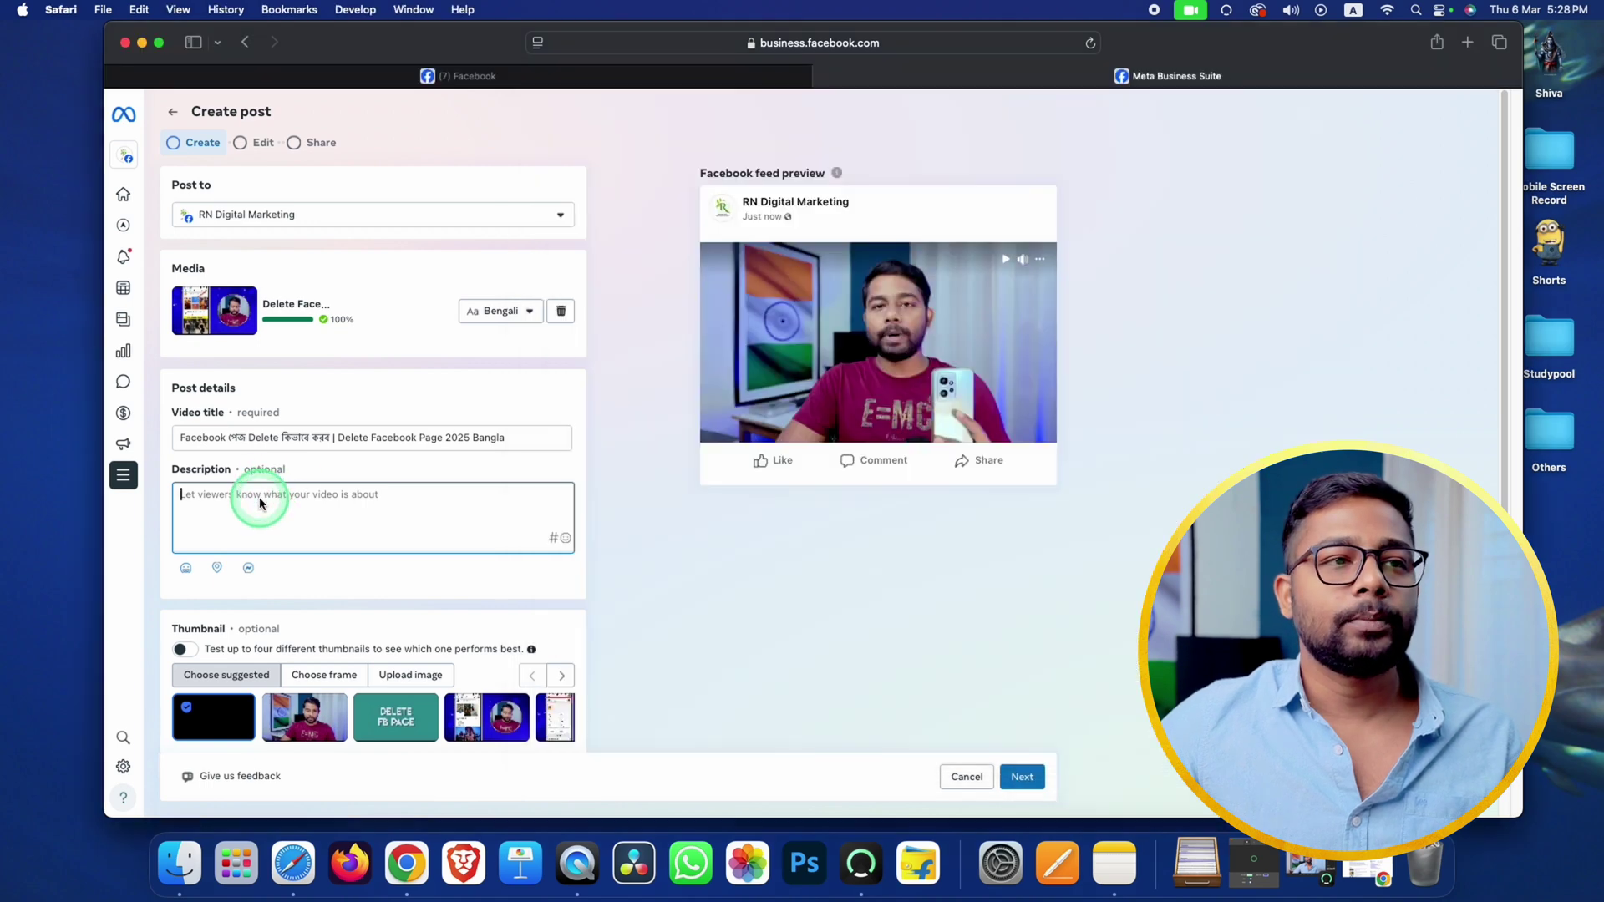
key("super+v")
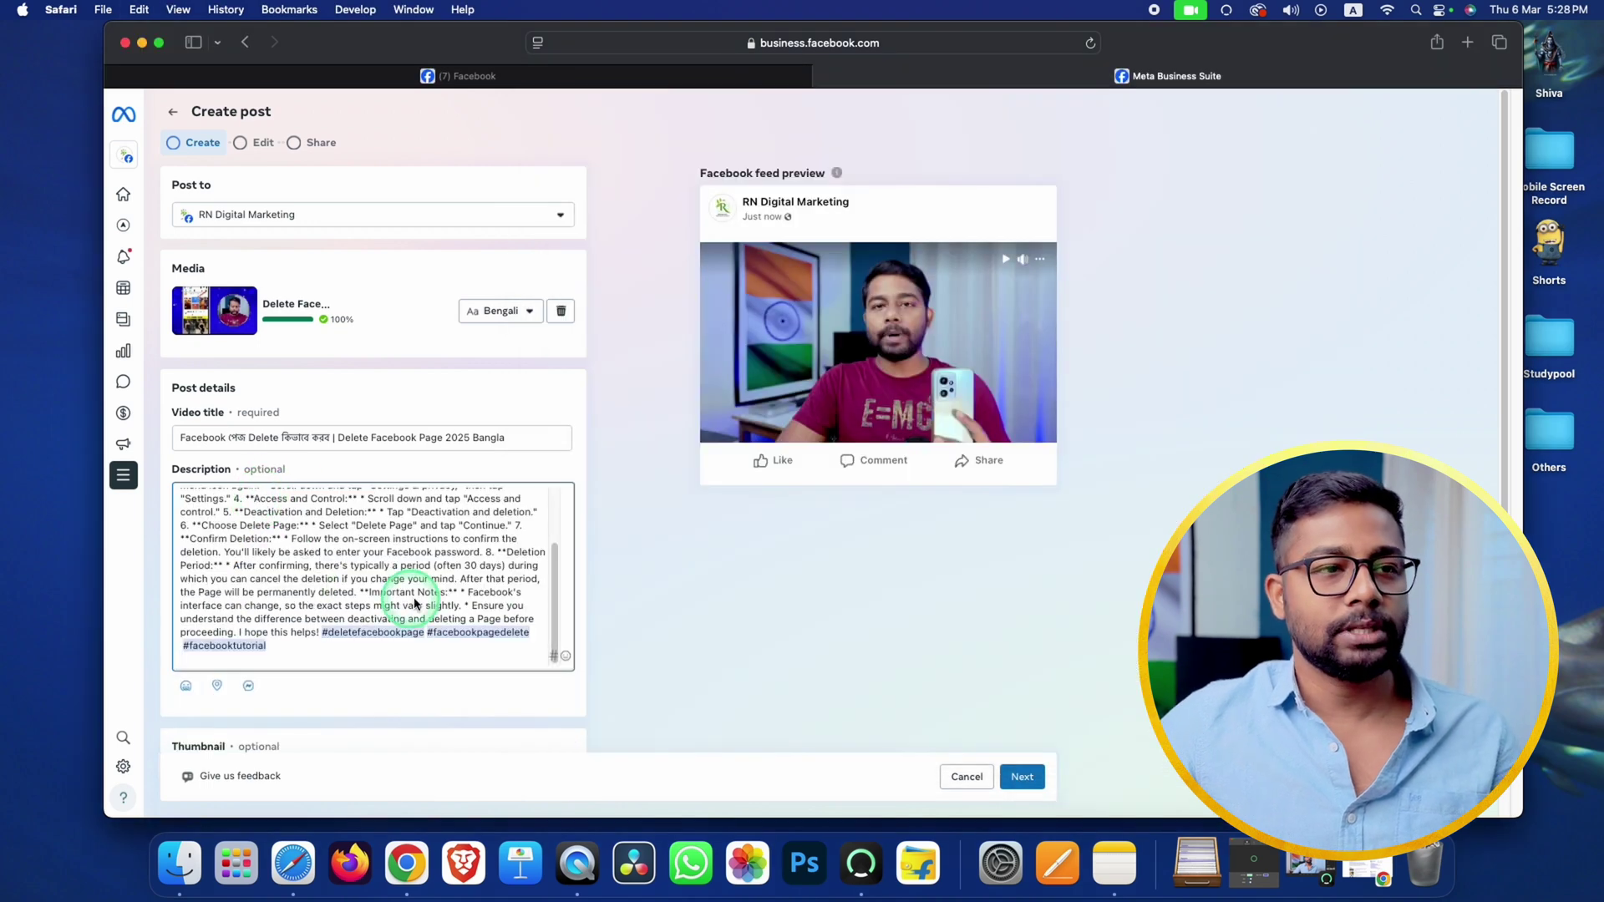
scroll(440, 605, "up", 5)
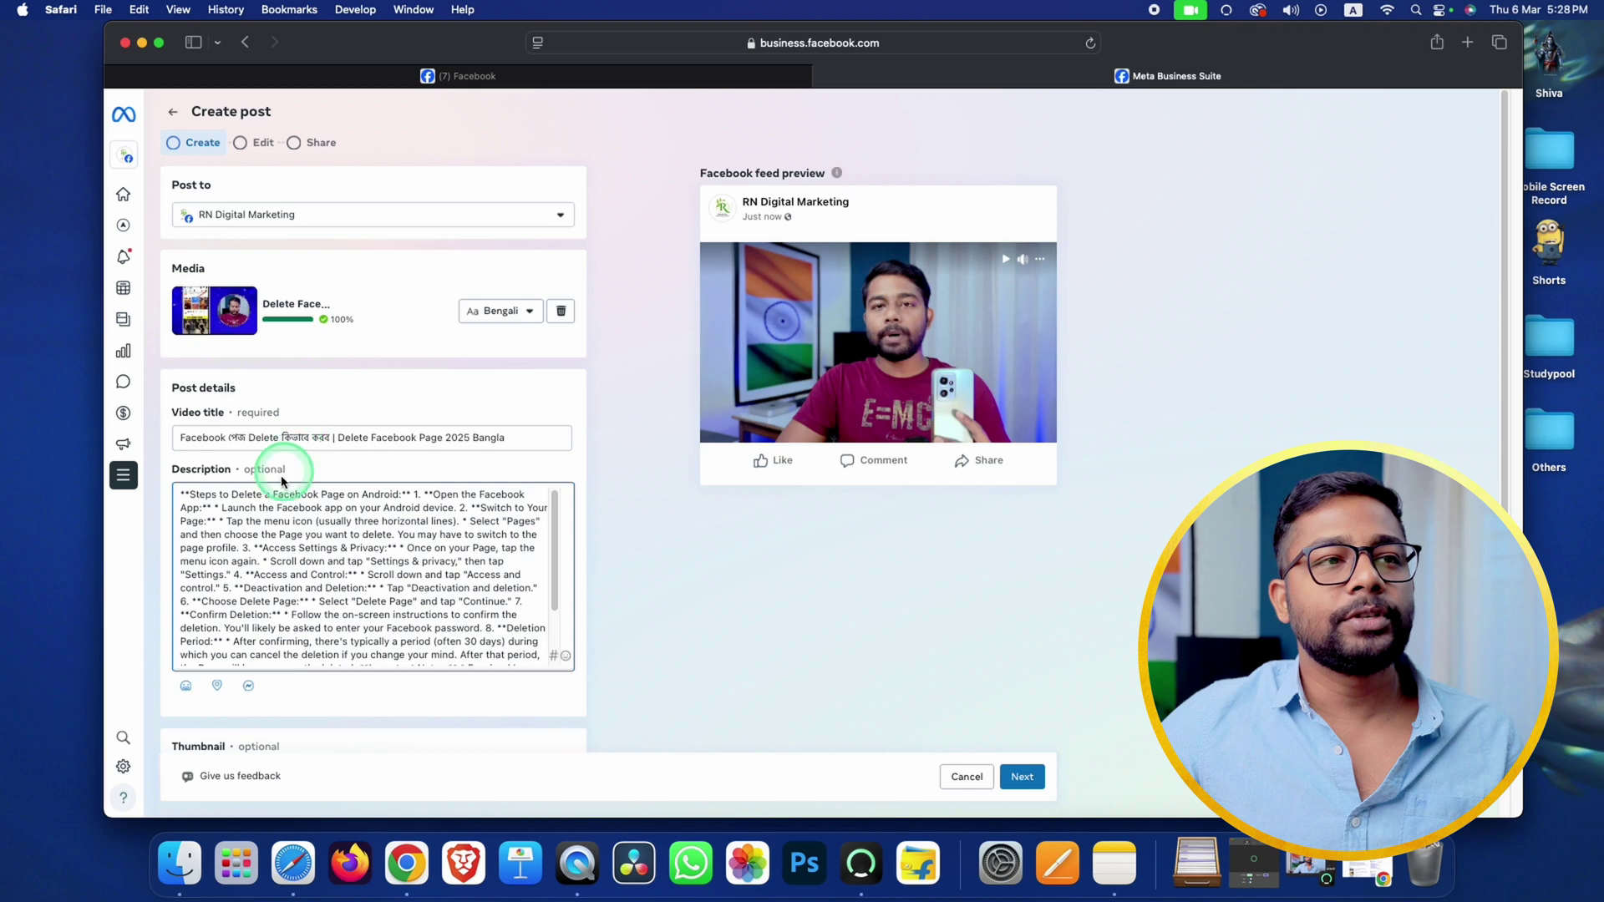
Step: Add Kolkata, West Bengal, India as the post's location and save it
scroll(336, 610, "down", 5)
scroll(337, 611, "down", 3)
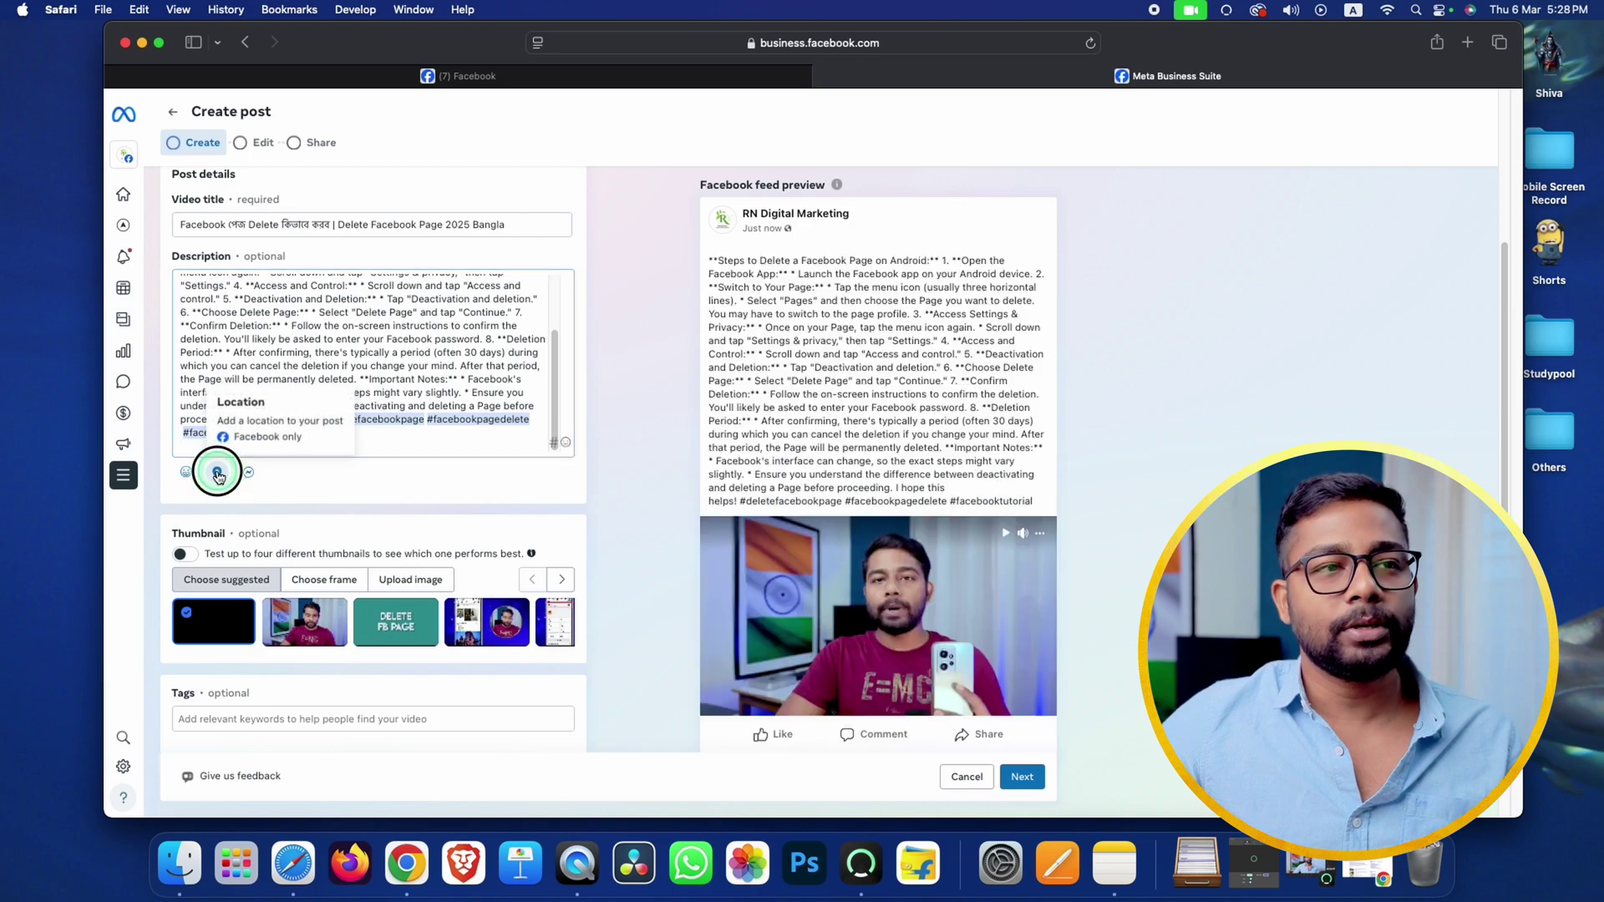
left_click(218, 474)
left_click(734, 321)
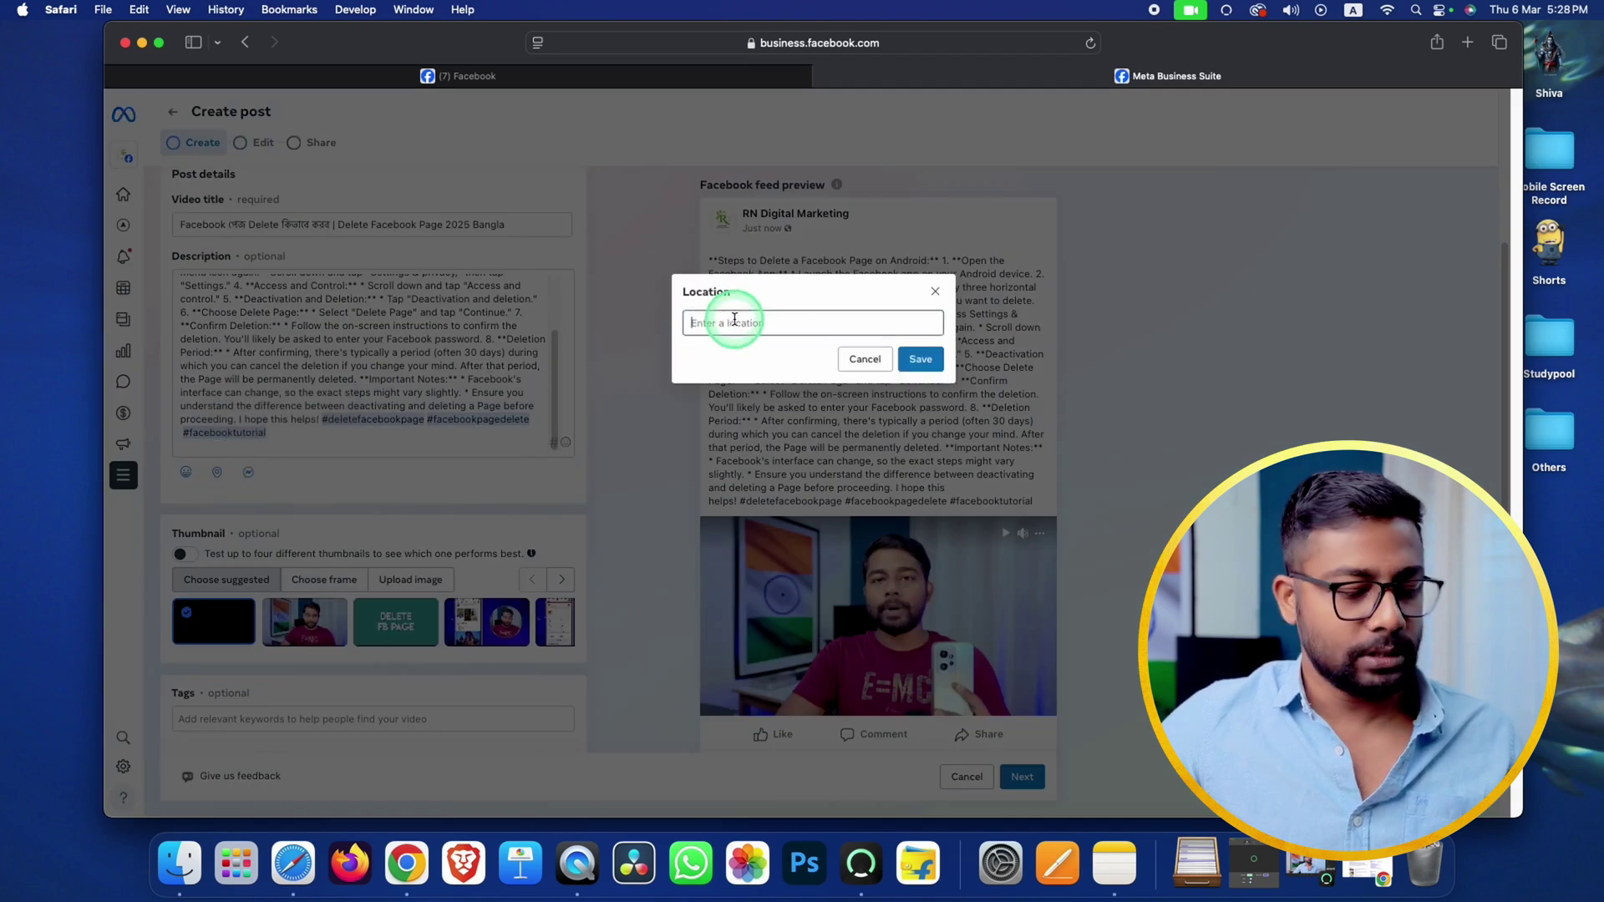
type("kolk")
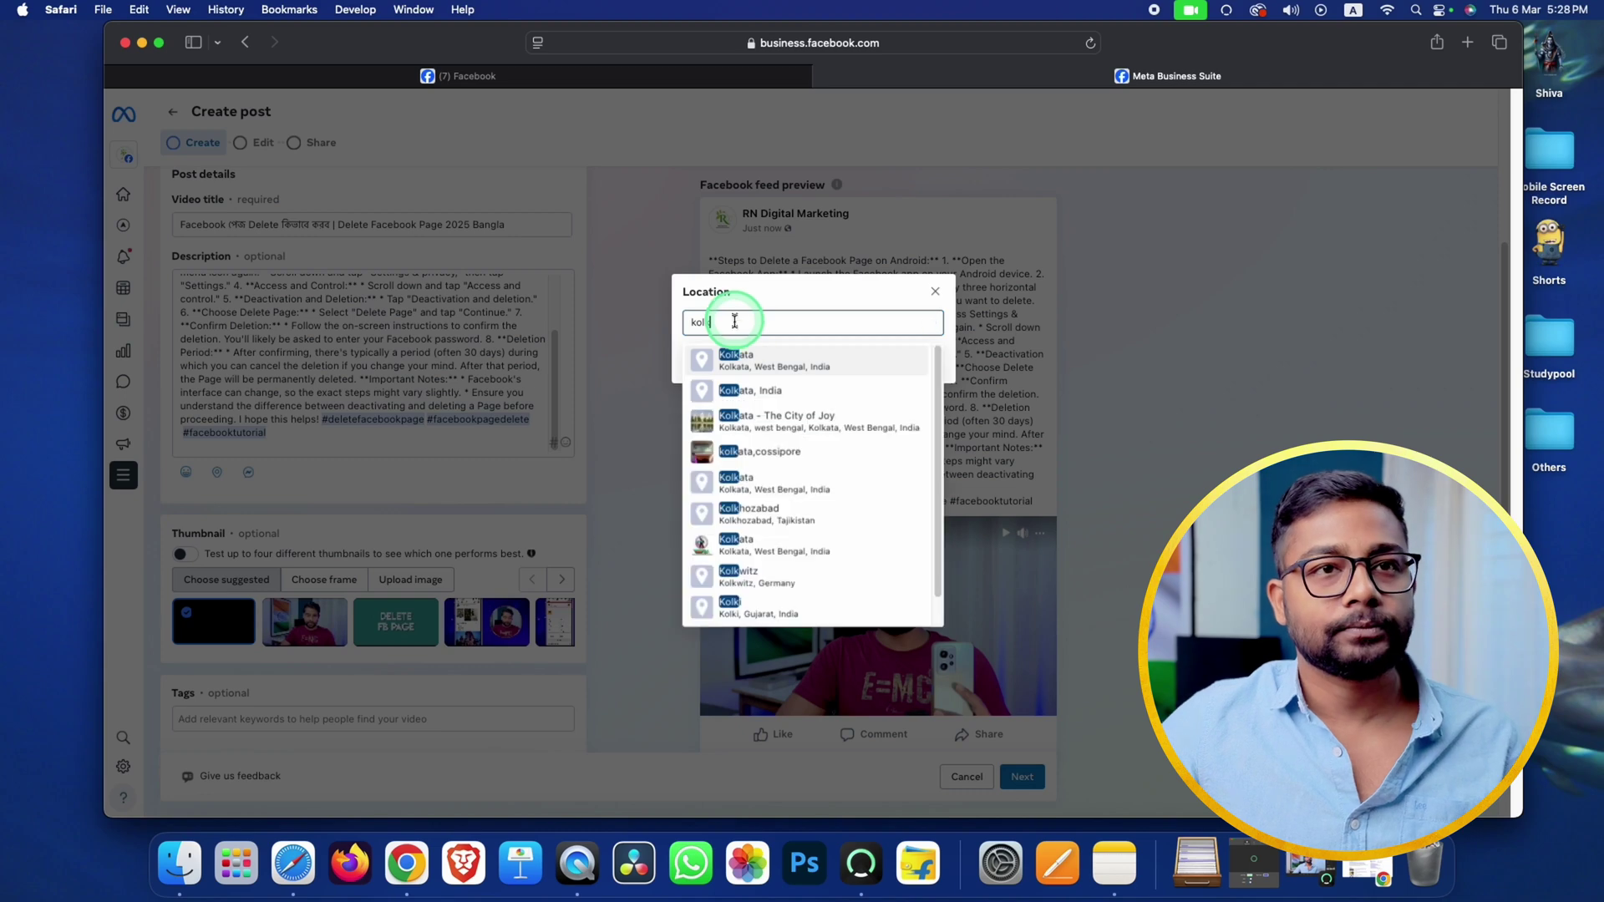
left_click(734, 359)
left_click(920, 364)
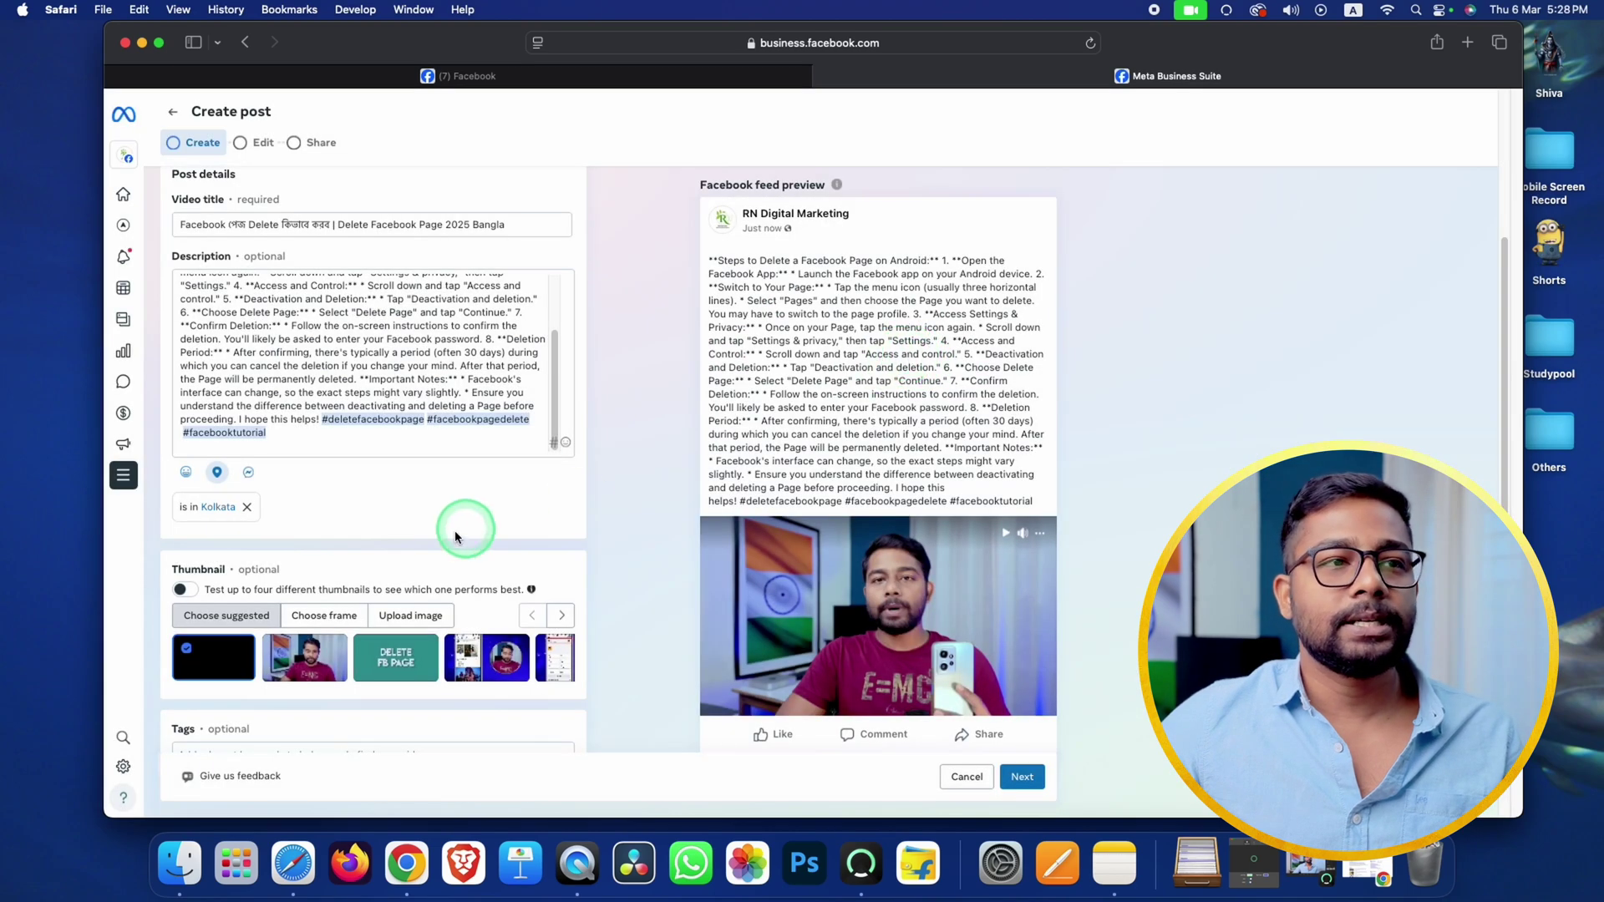
Step: Turn on testing of up to four thumbnails and upload the custom thumbnail image for the video
scroll(395, 635, "down", 3)
scroll(396, 582, "down", 1)
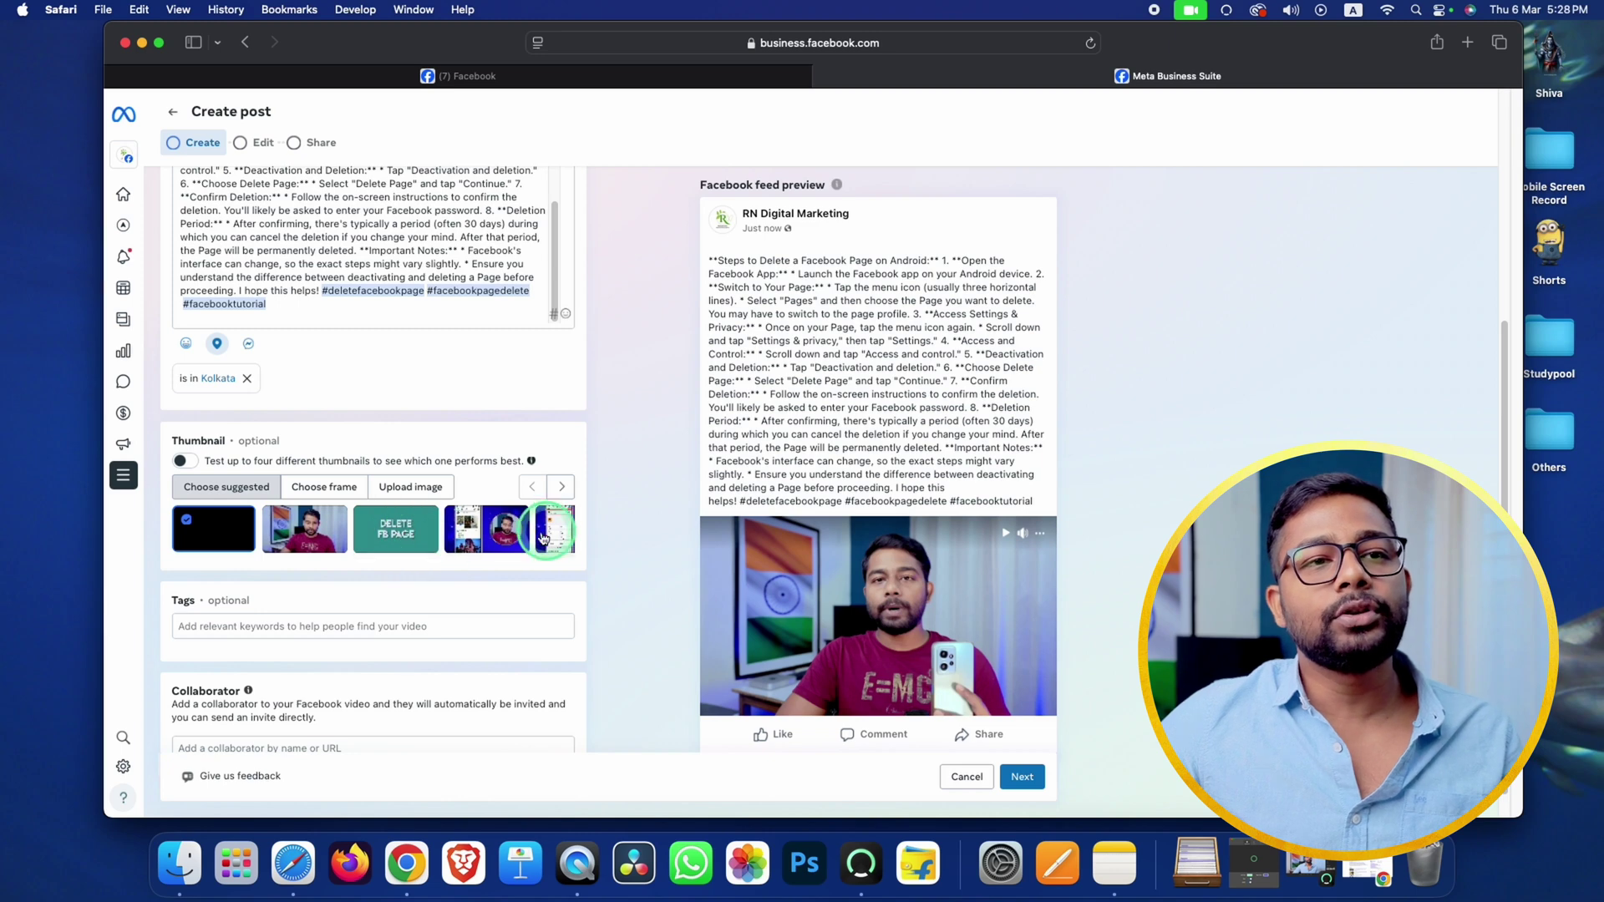
left_click(333, 496)
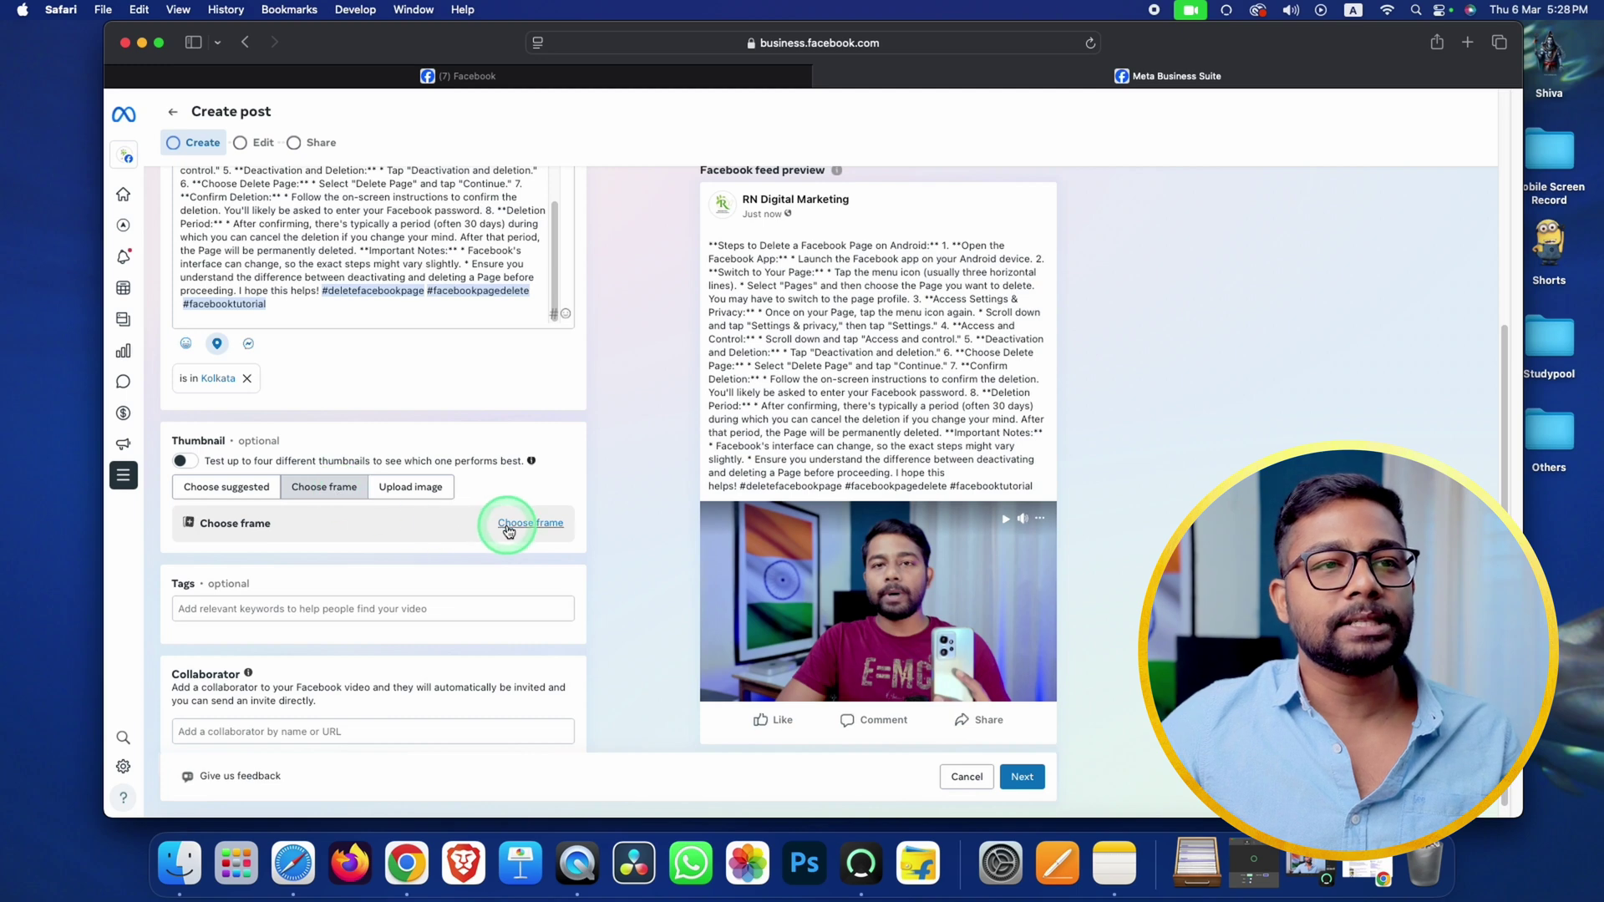
left_click(404, 489)
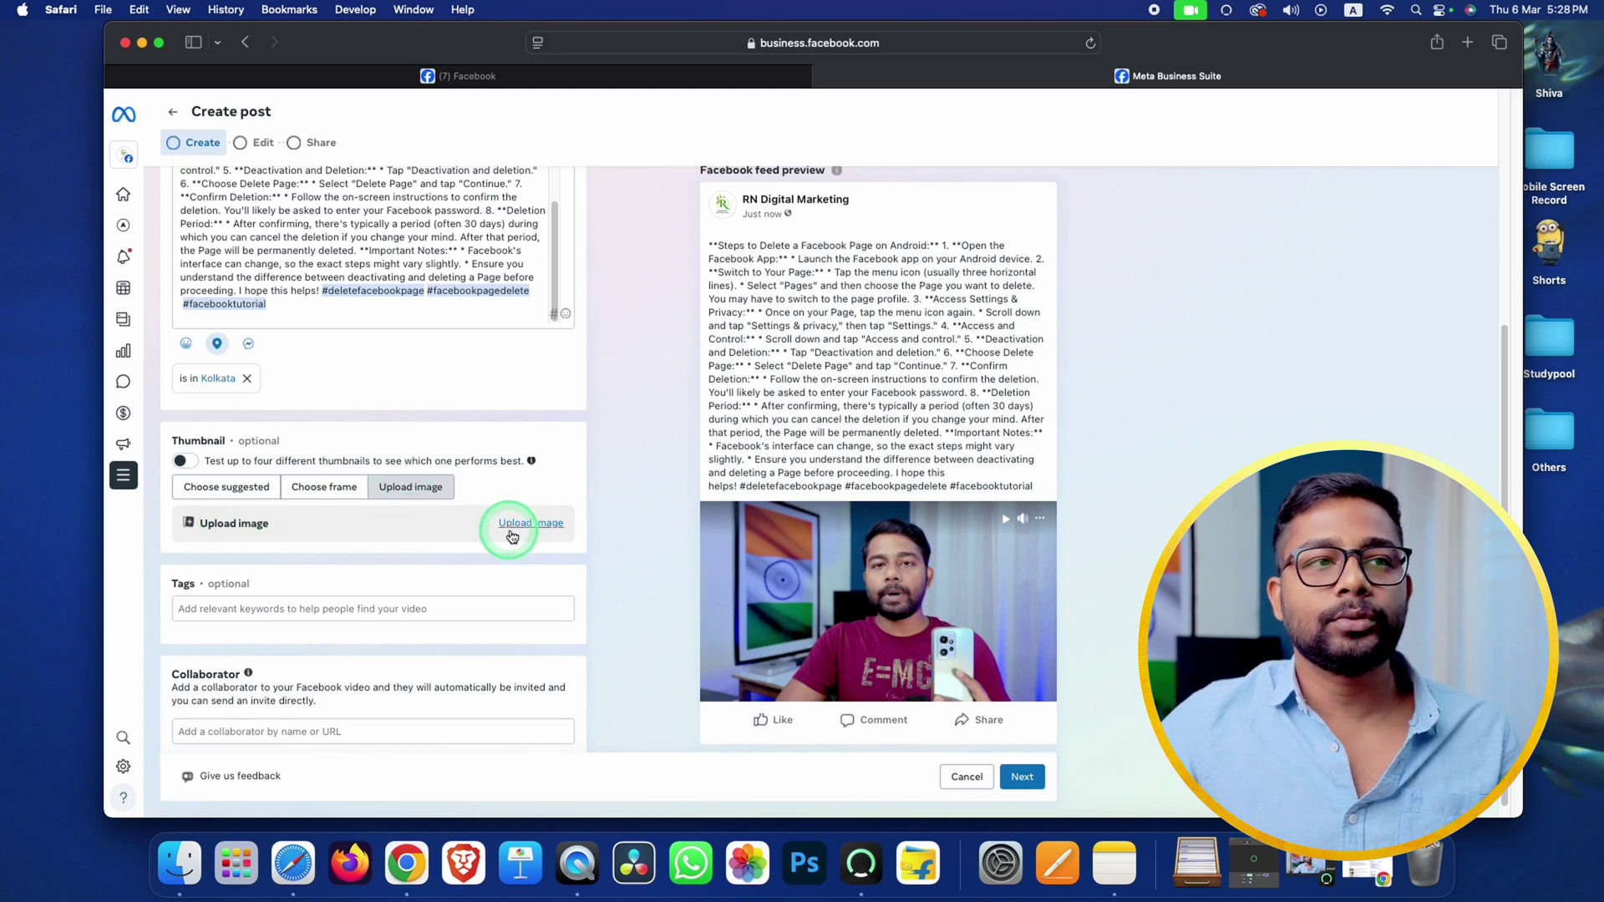
left_click(181, 460)
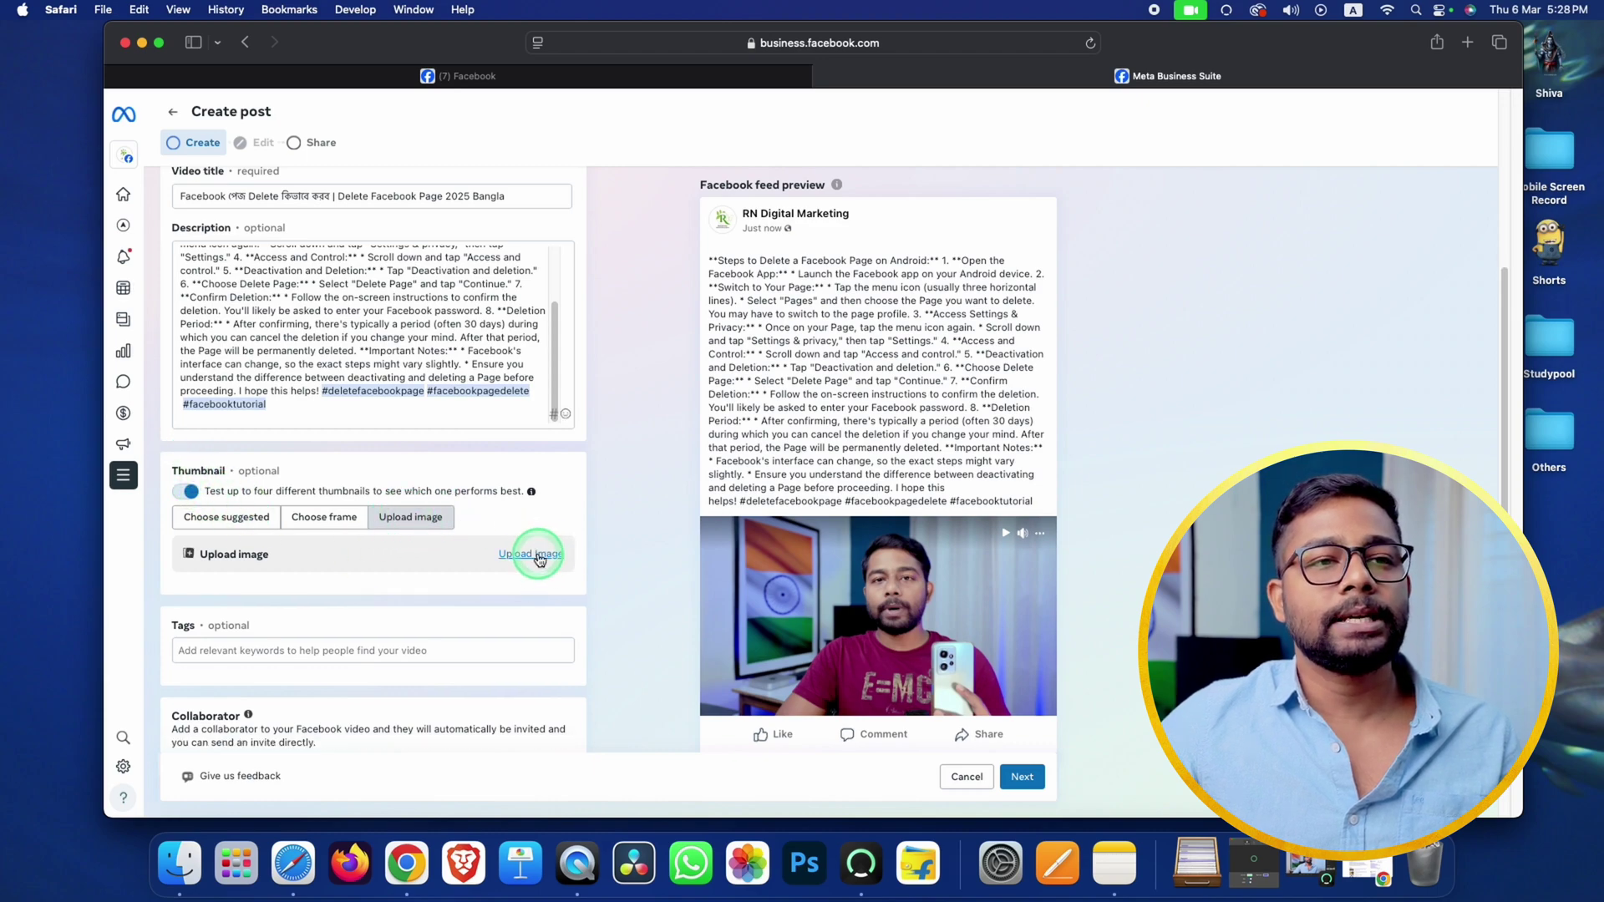
left_click(538, 558)
double_click(426, 522)
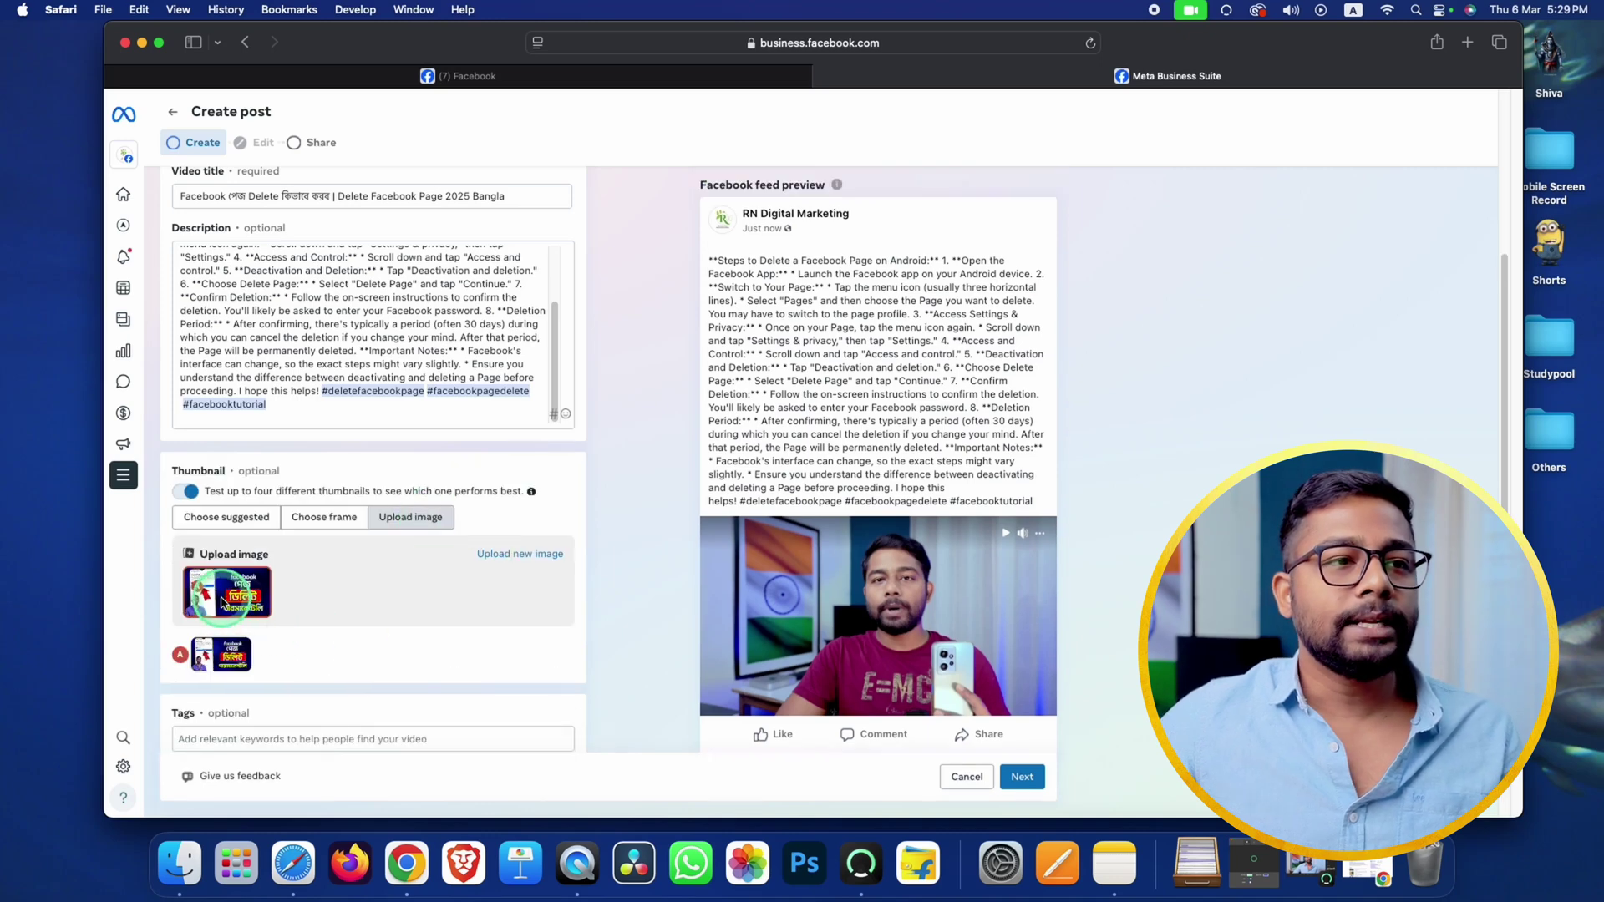
Step: Switch to Chrome and review the related and long-tail keywords for "facebook page delete" as candidates for the video's tags
scroll(301, 605, "down", 3)
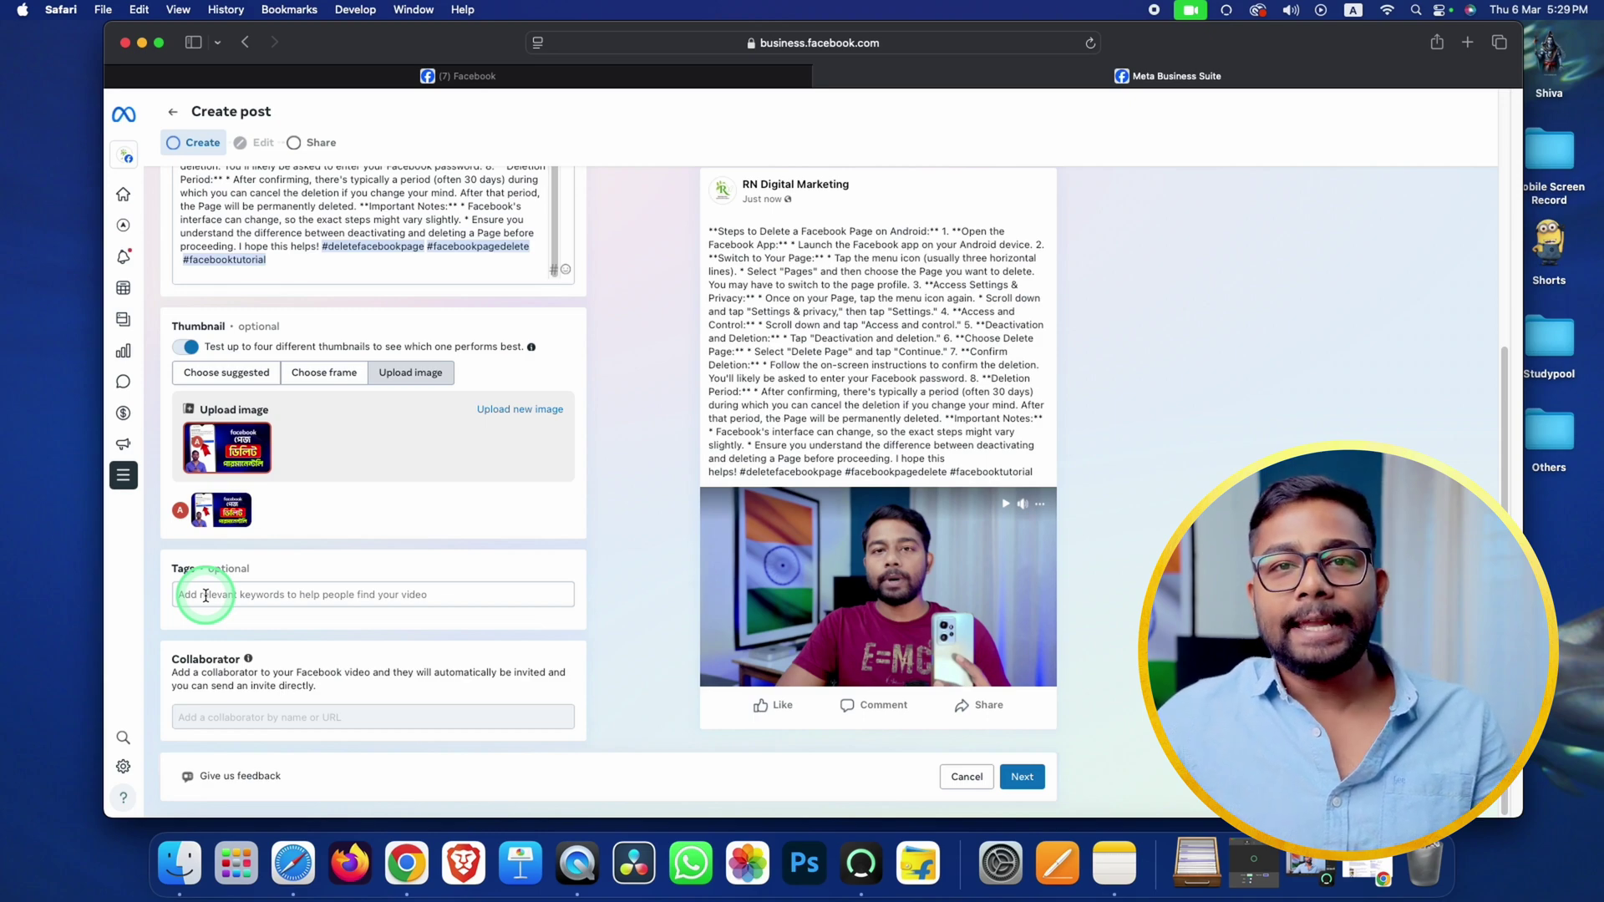
left_click(405, 864)
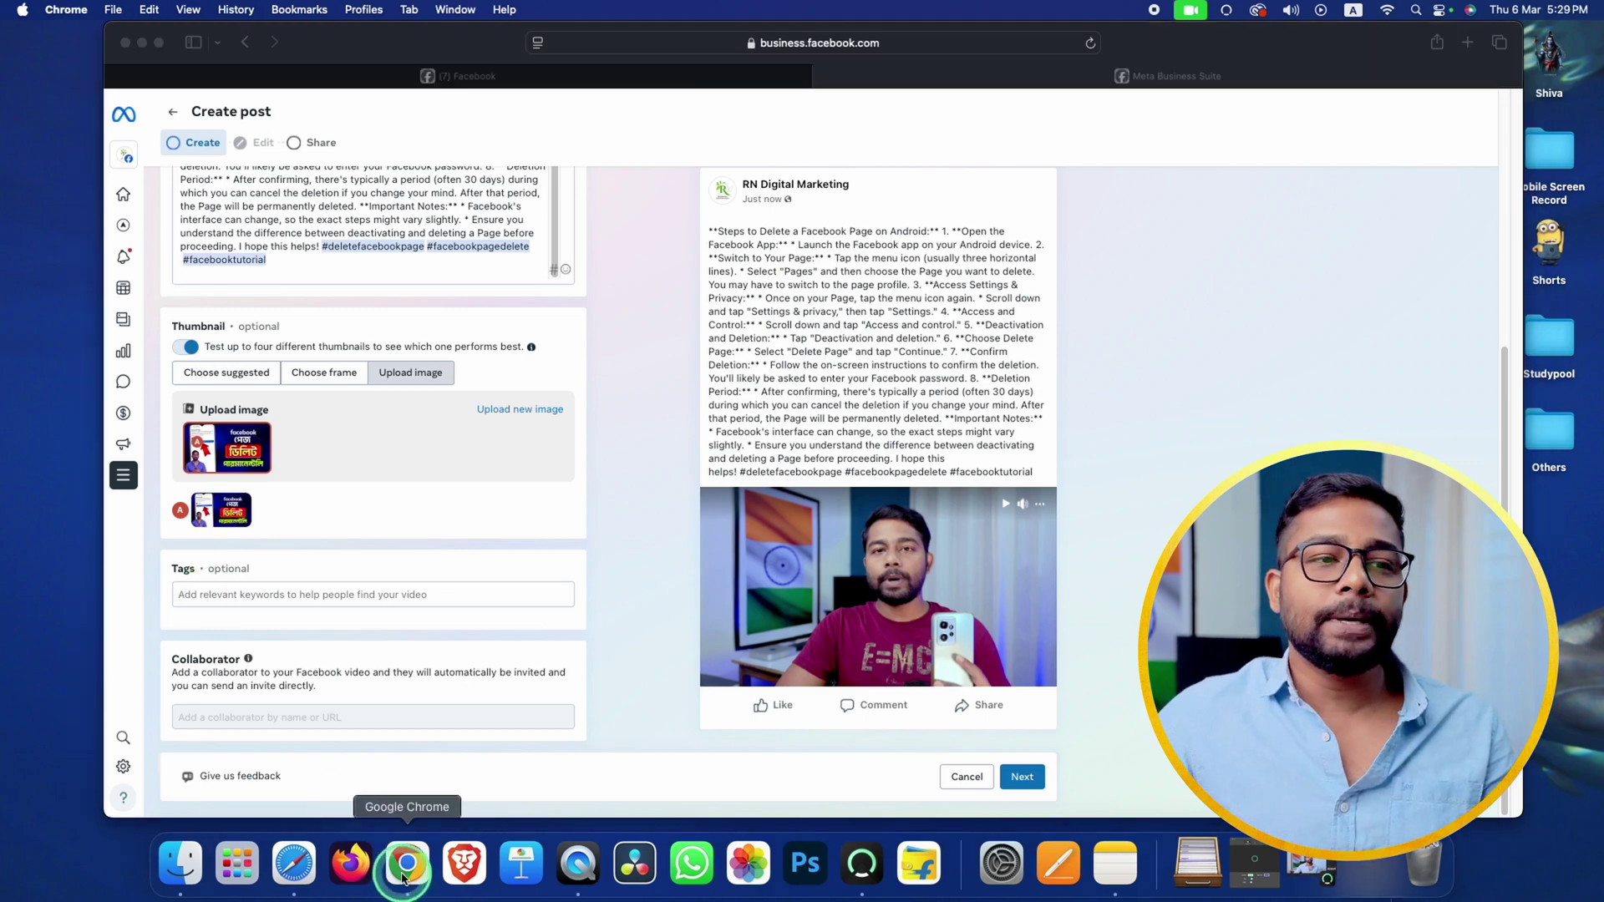
scroll(579, 303, "up", 8)
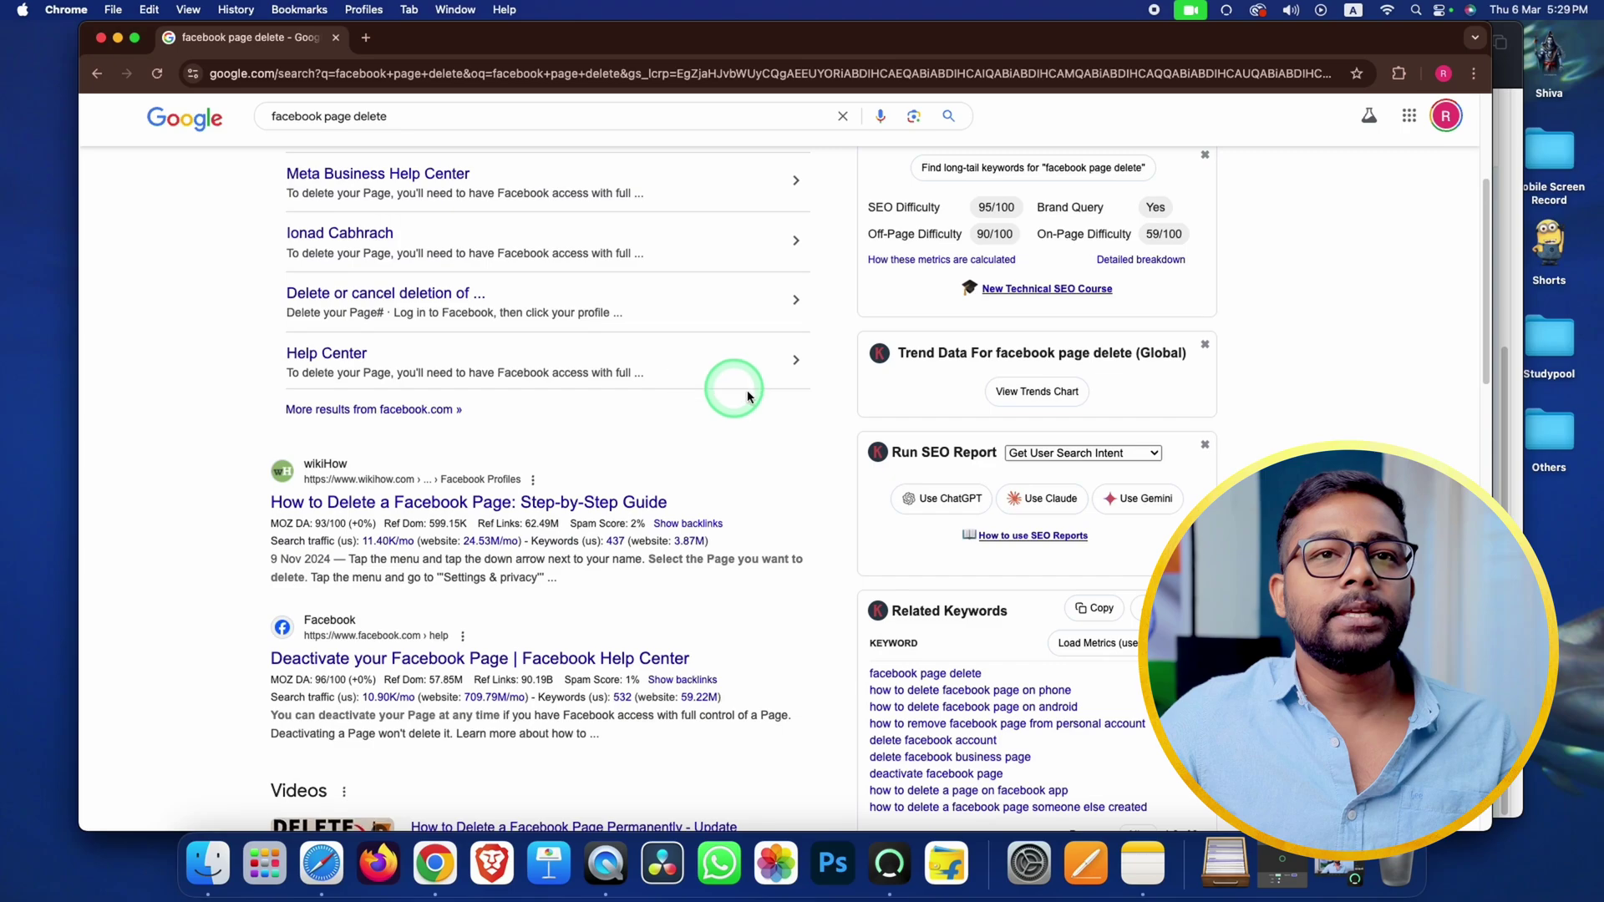
scroll(681, 435, "down", 10)
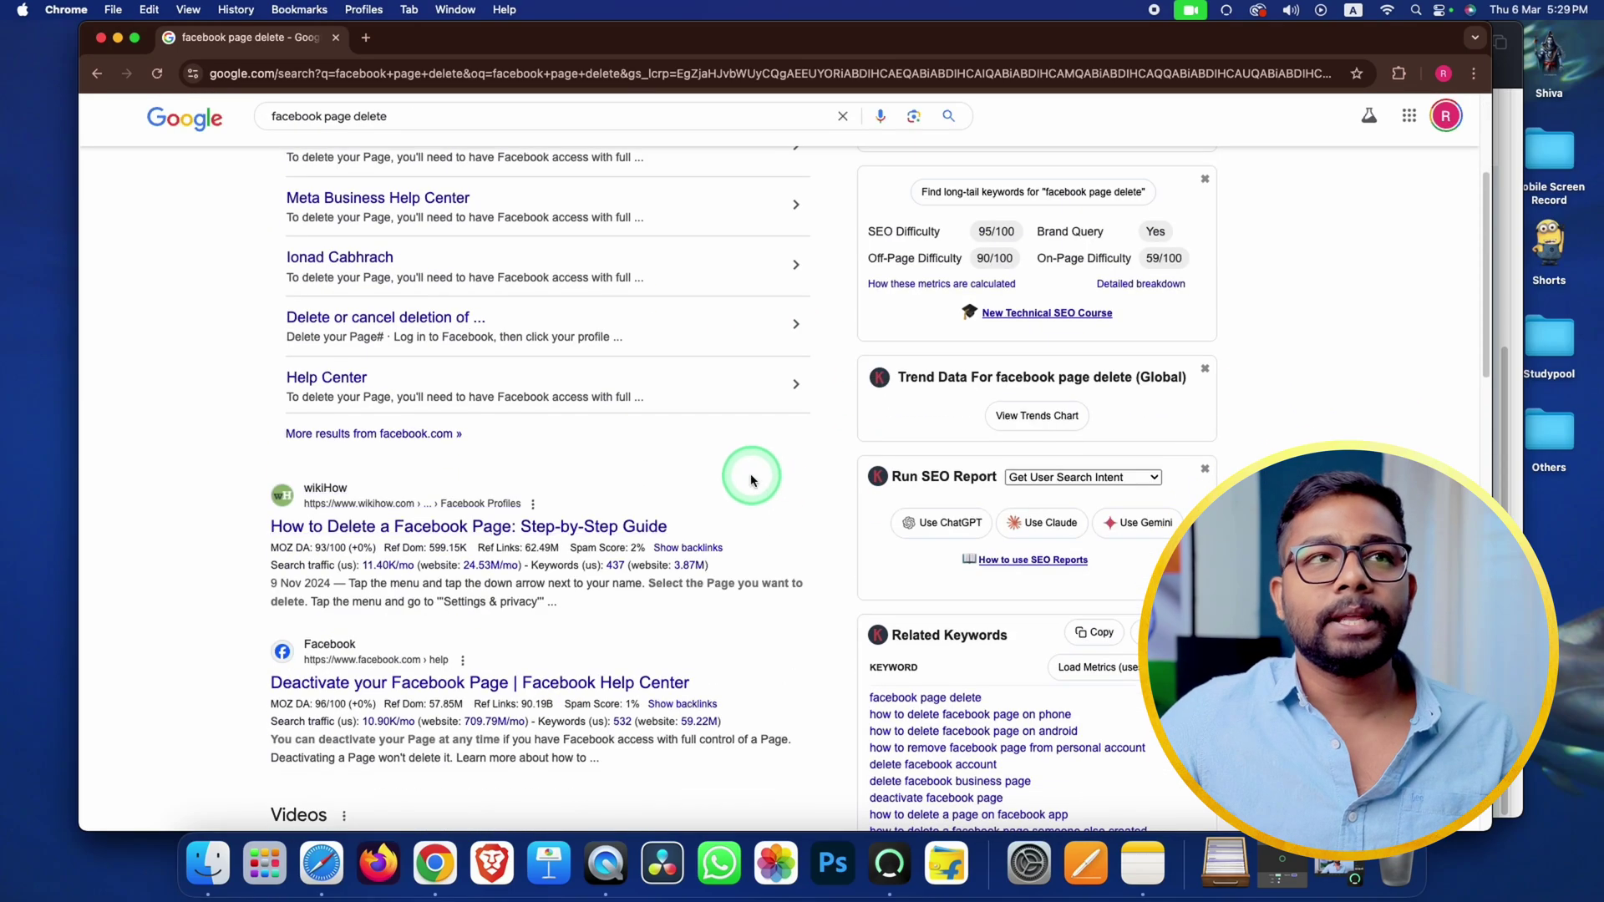
scroll(816, 516, "up", 3)
scroll(816, 514, "up", 5)
scroll(877, 451, "down", 2)
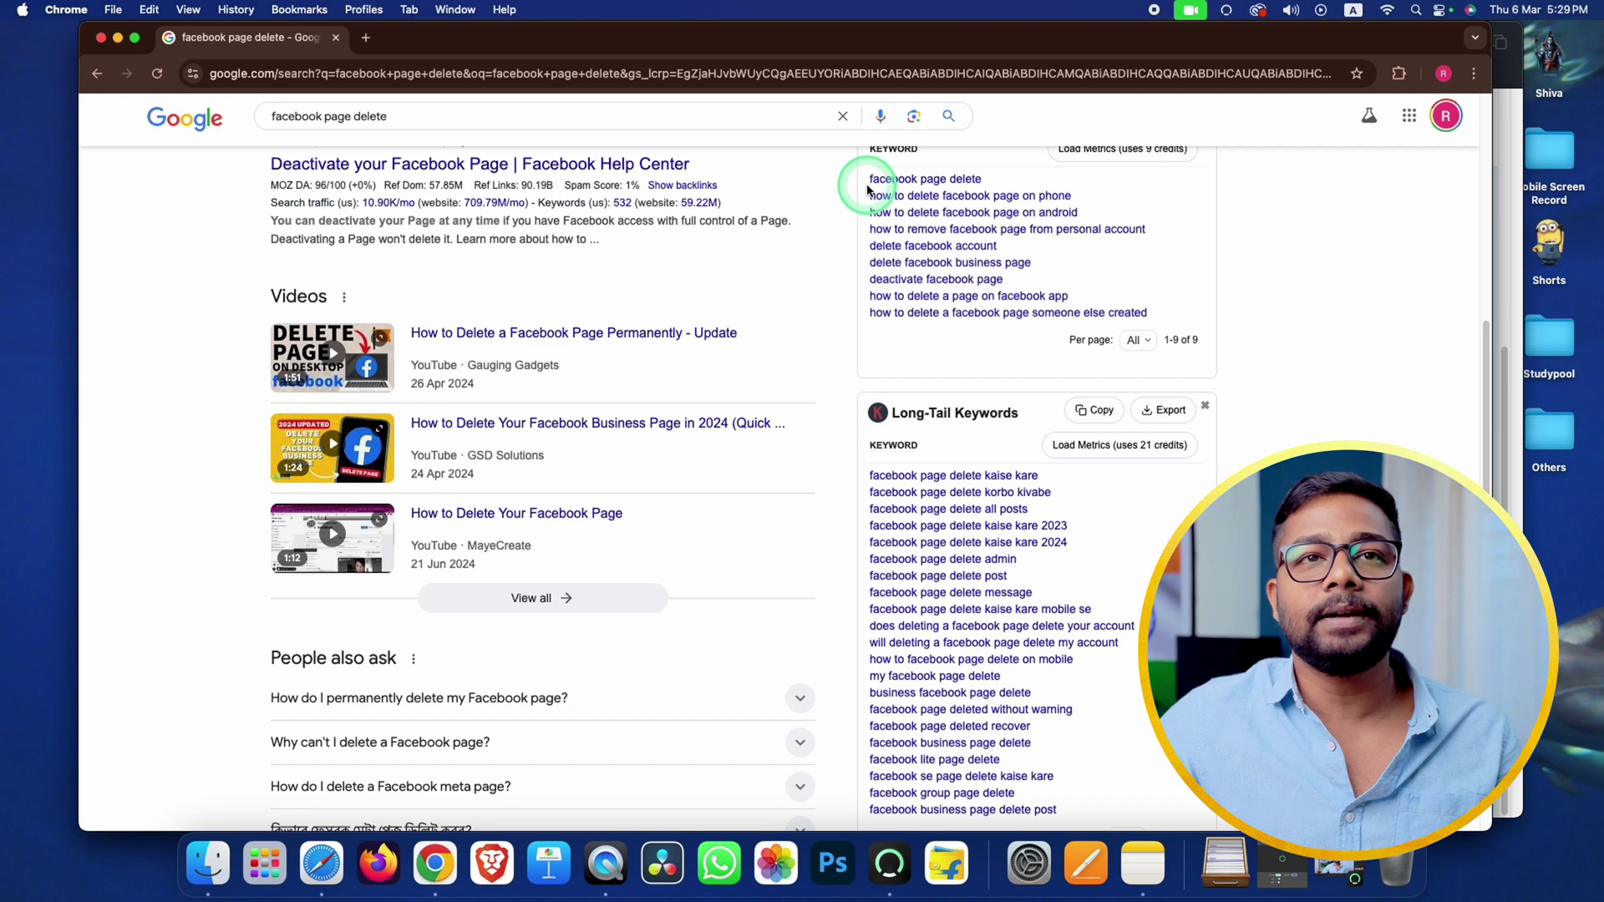
scroll(881, 233, "up", 1)
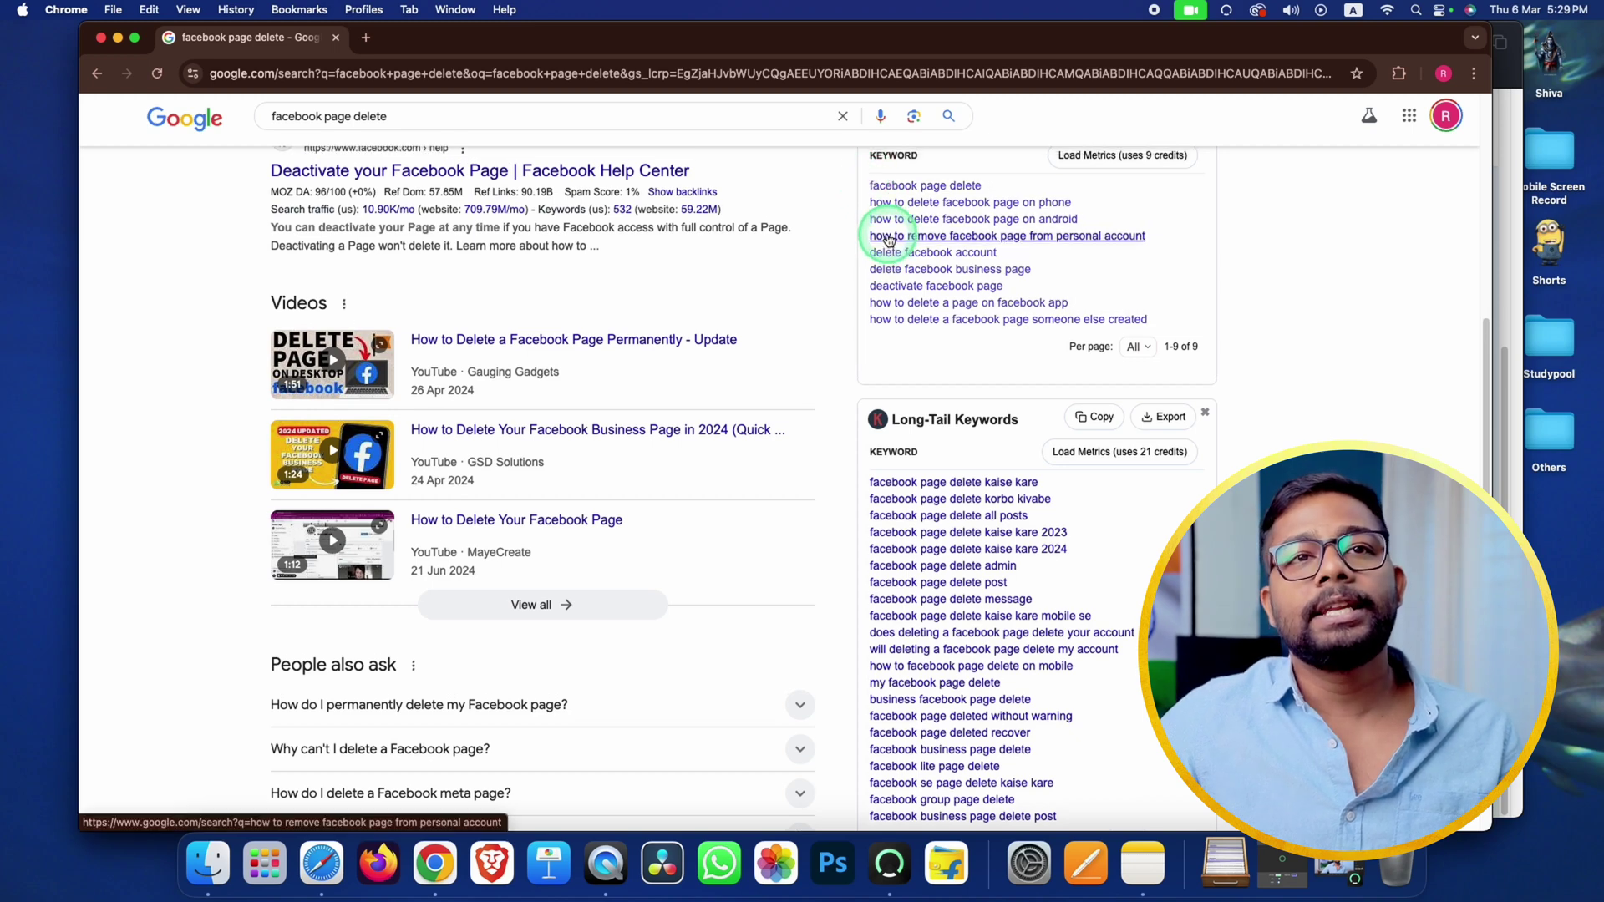
scroll(888, 242, "up", 3)
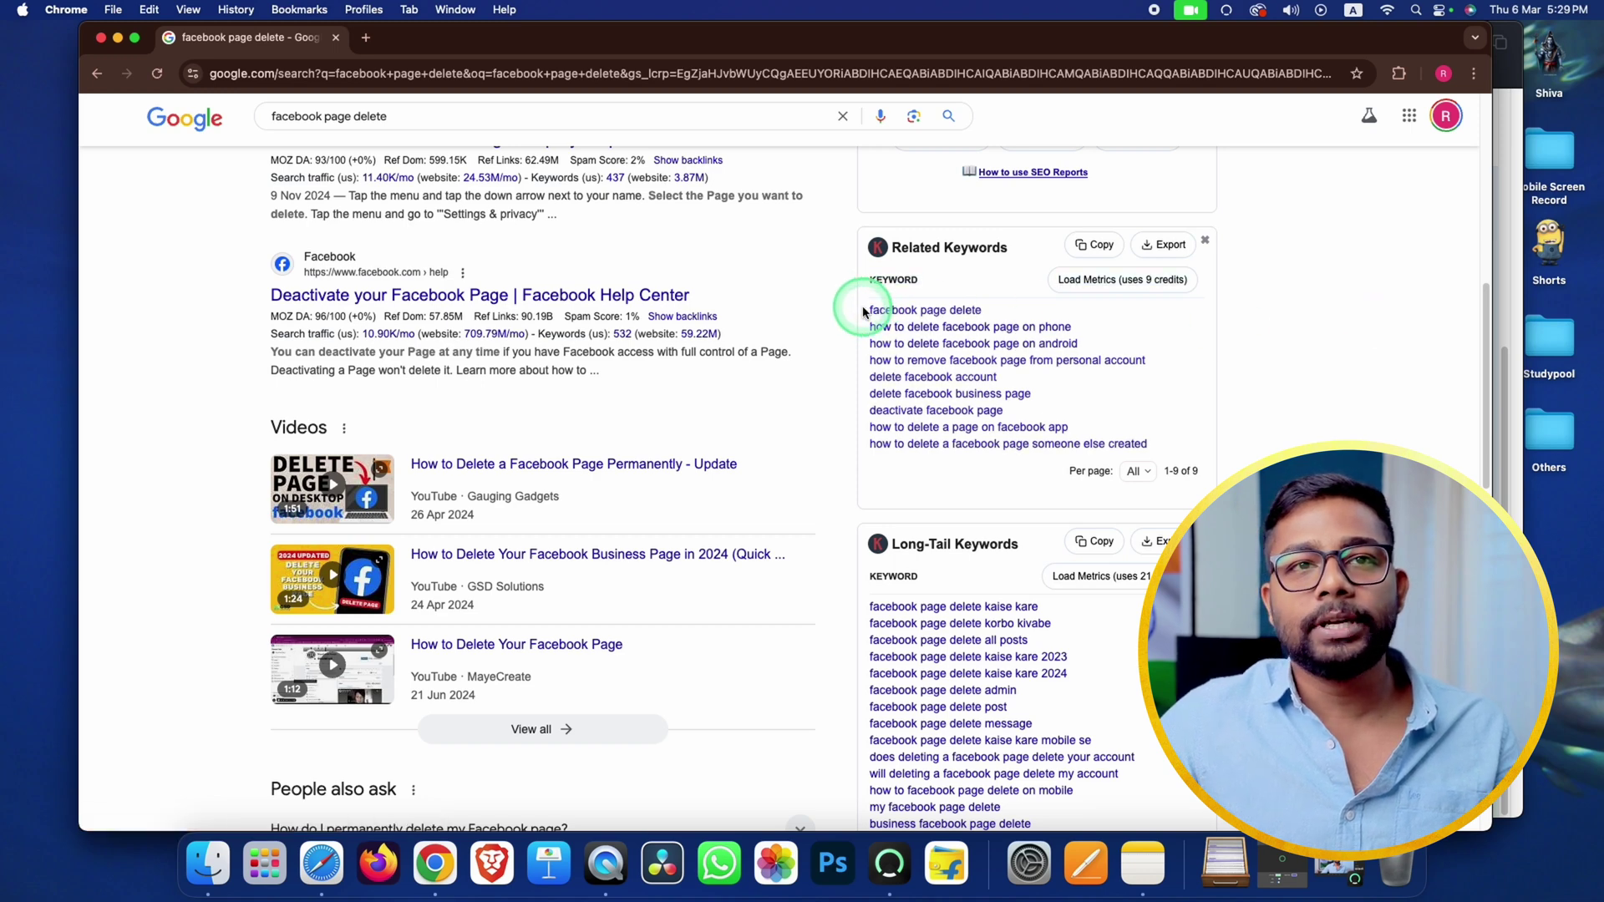
Step: Copy the related keyword "facebook page delete" and add it as a tag on the video post
mouse_move(870, 301)
left_mouse_down()
mouse_move(971, 310)
mouse_move(869, 308)
left_mouse_up()
left_click(1395, 337)
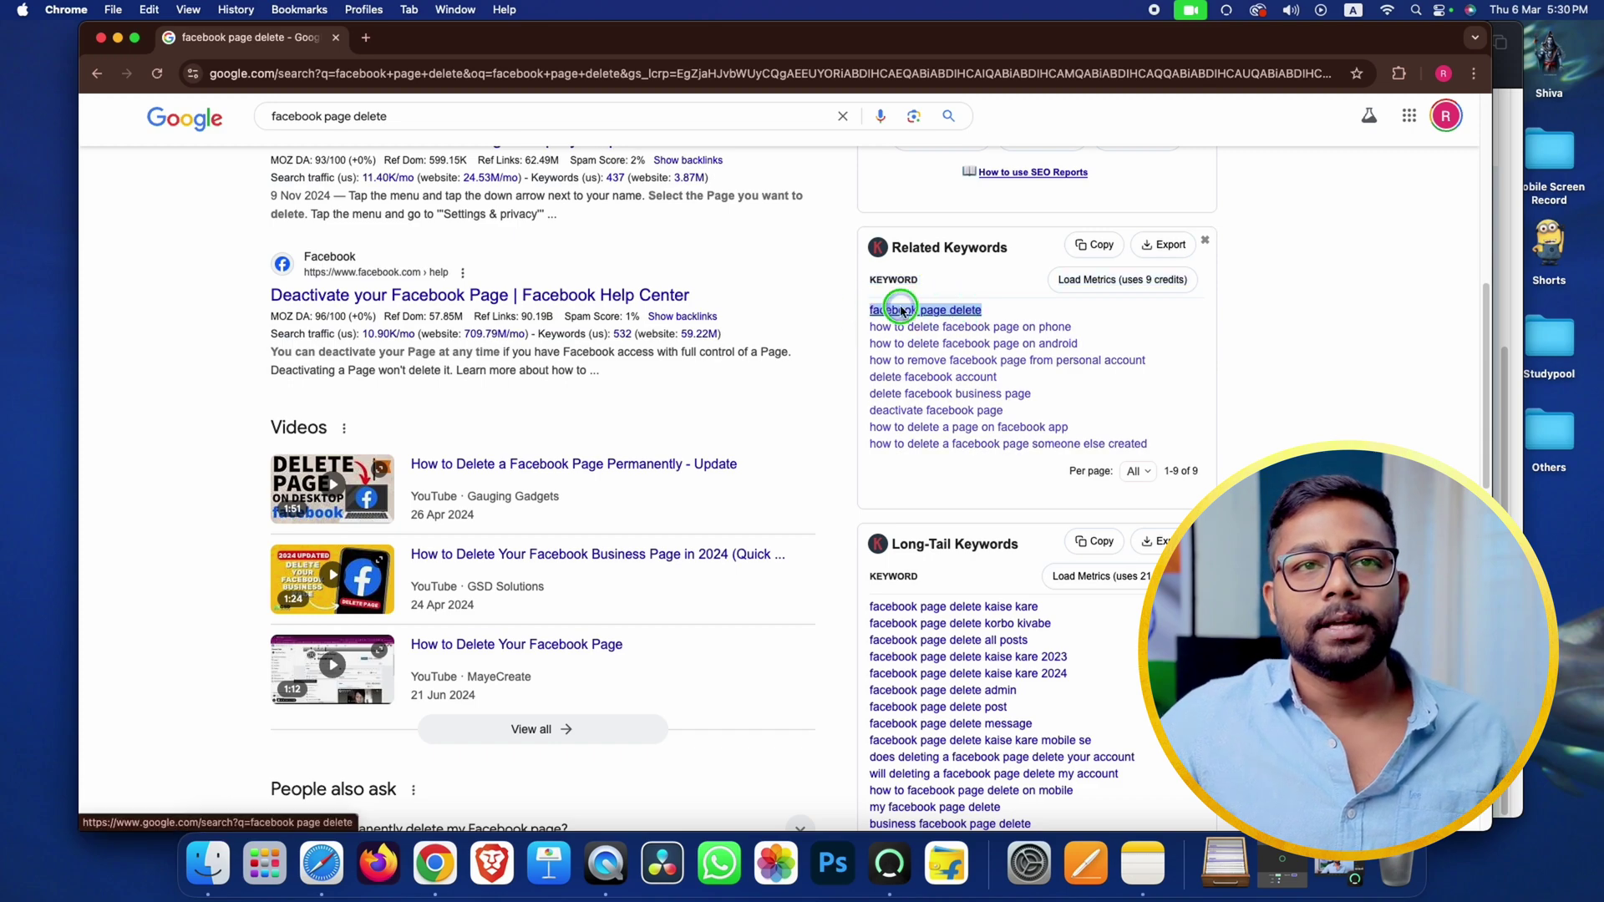
right_click(948, 319)
left_click(919, 422)
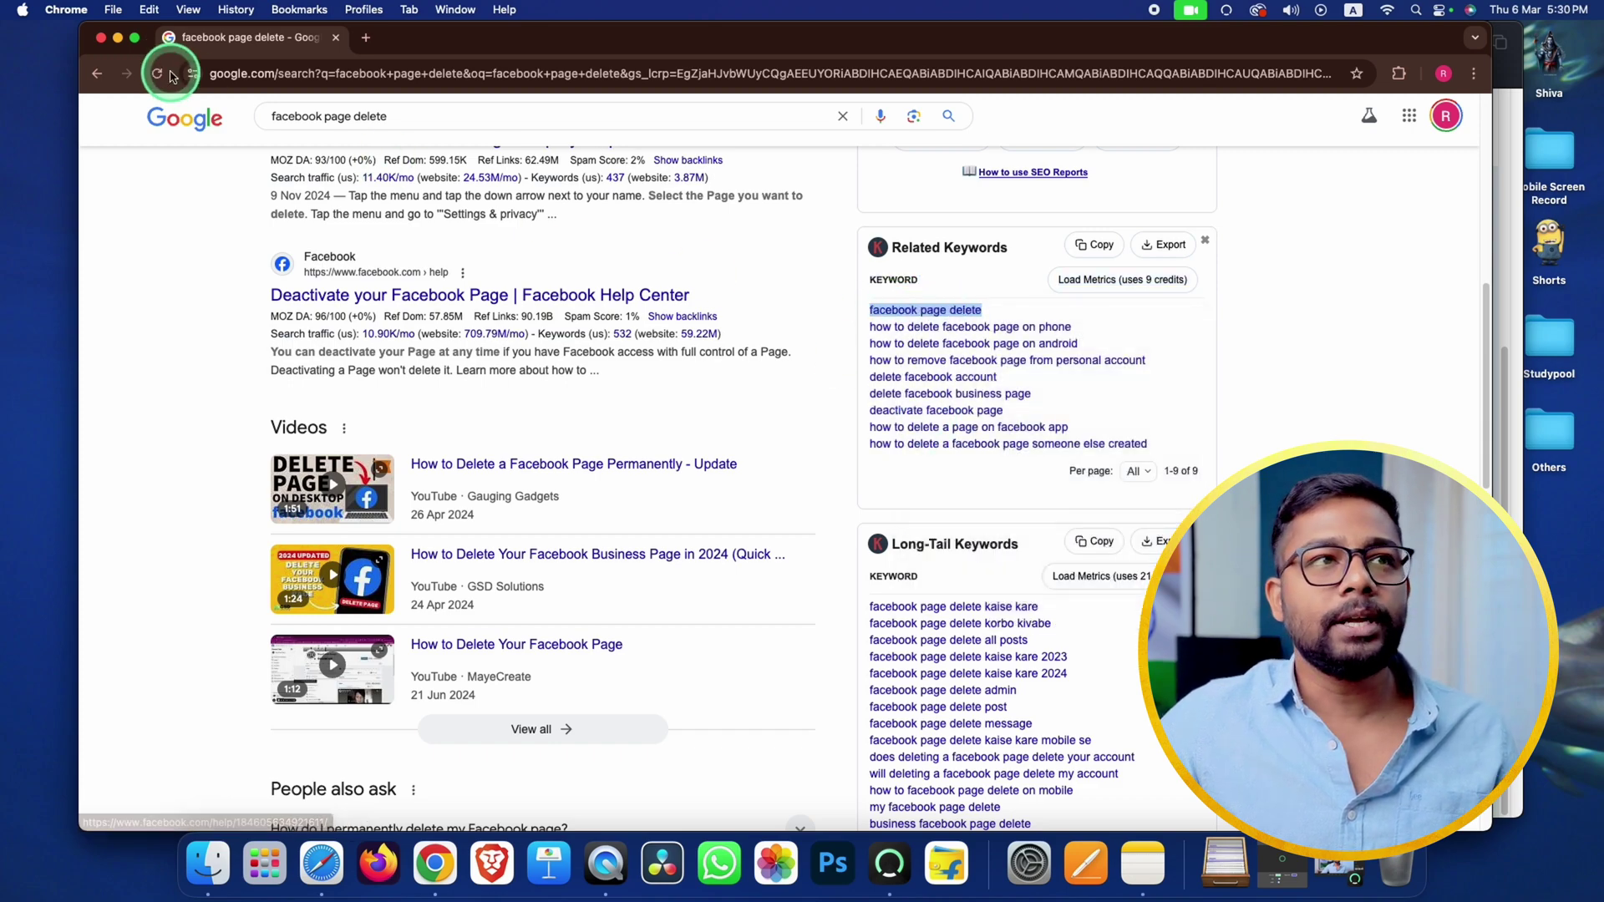
left_click(118, 37)
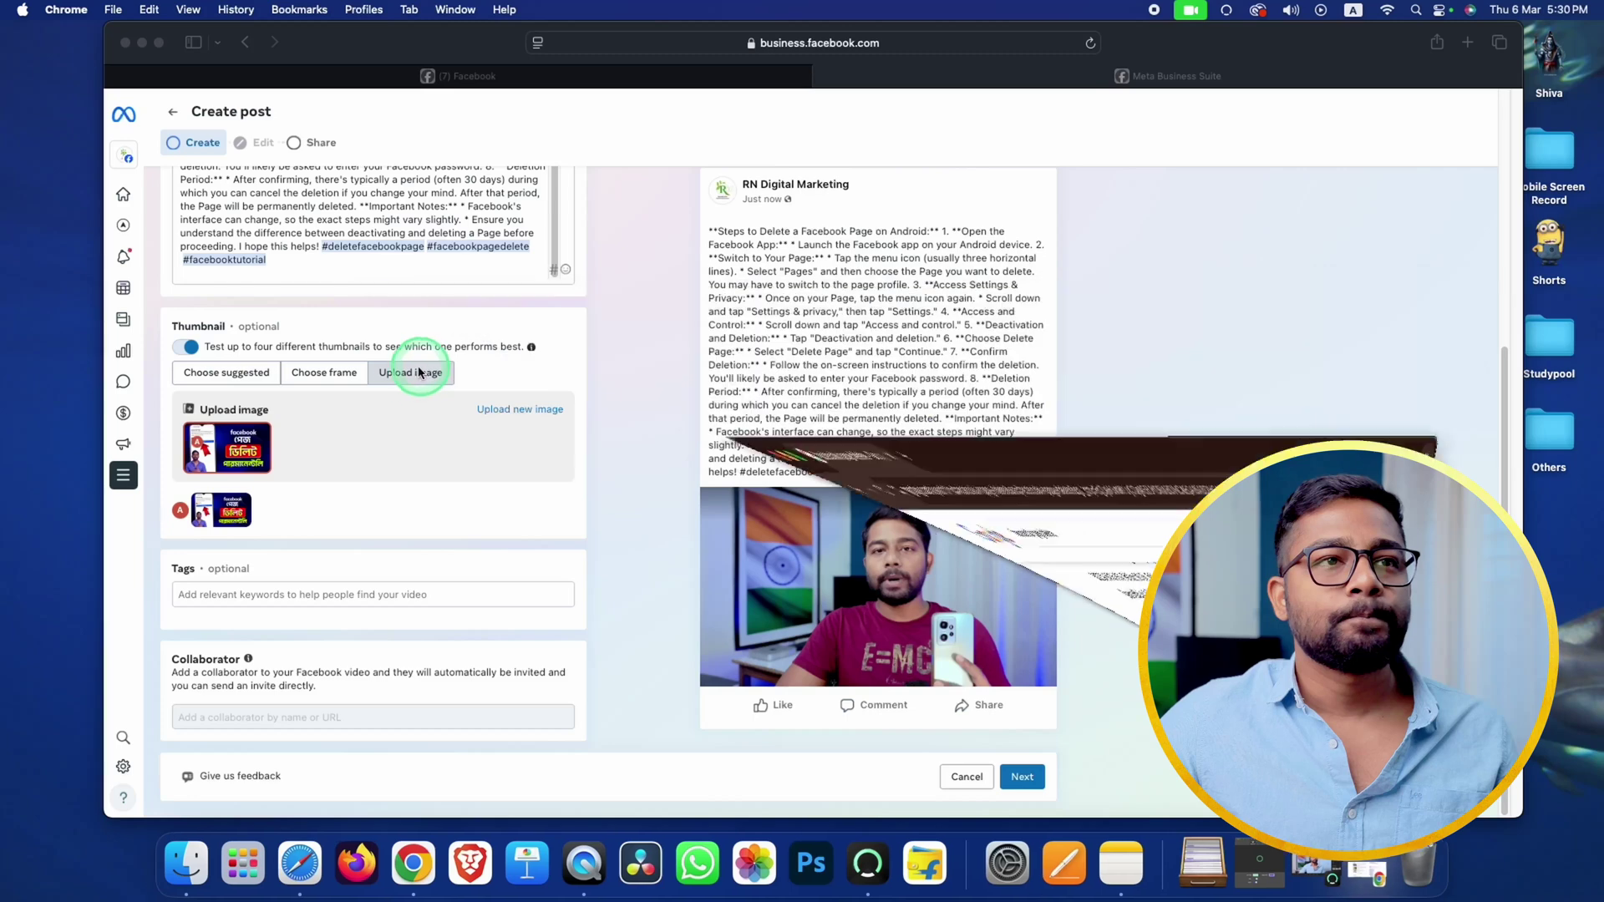
left_click(269, 594)
key("super+v")
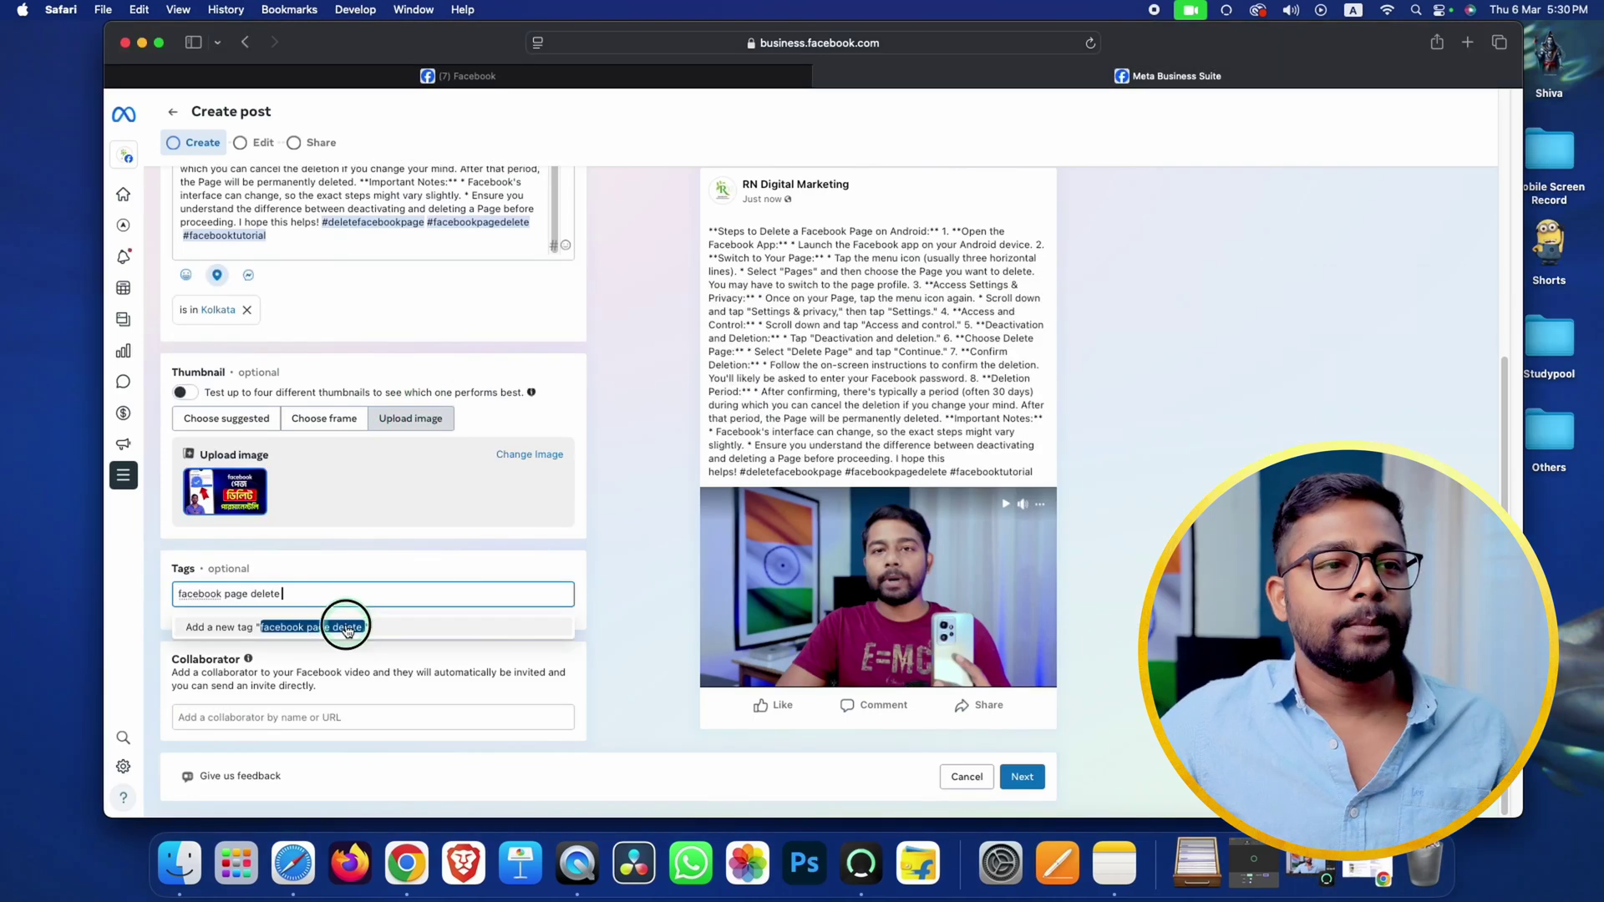
left_click(347, 628)
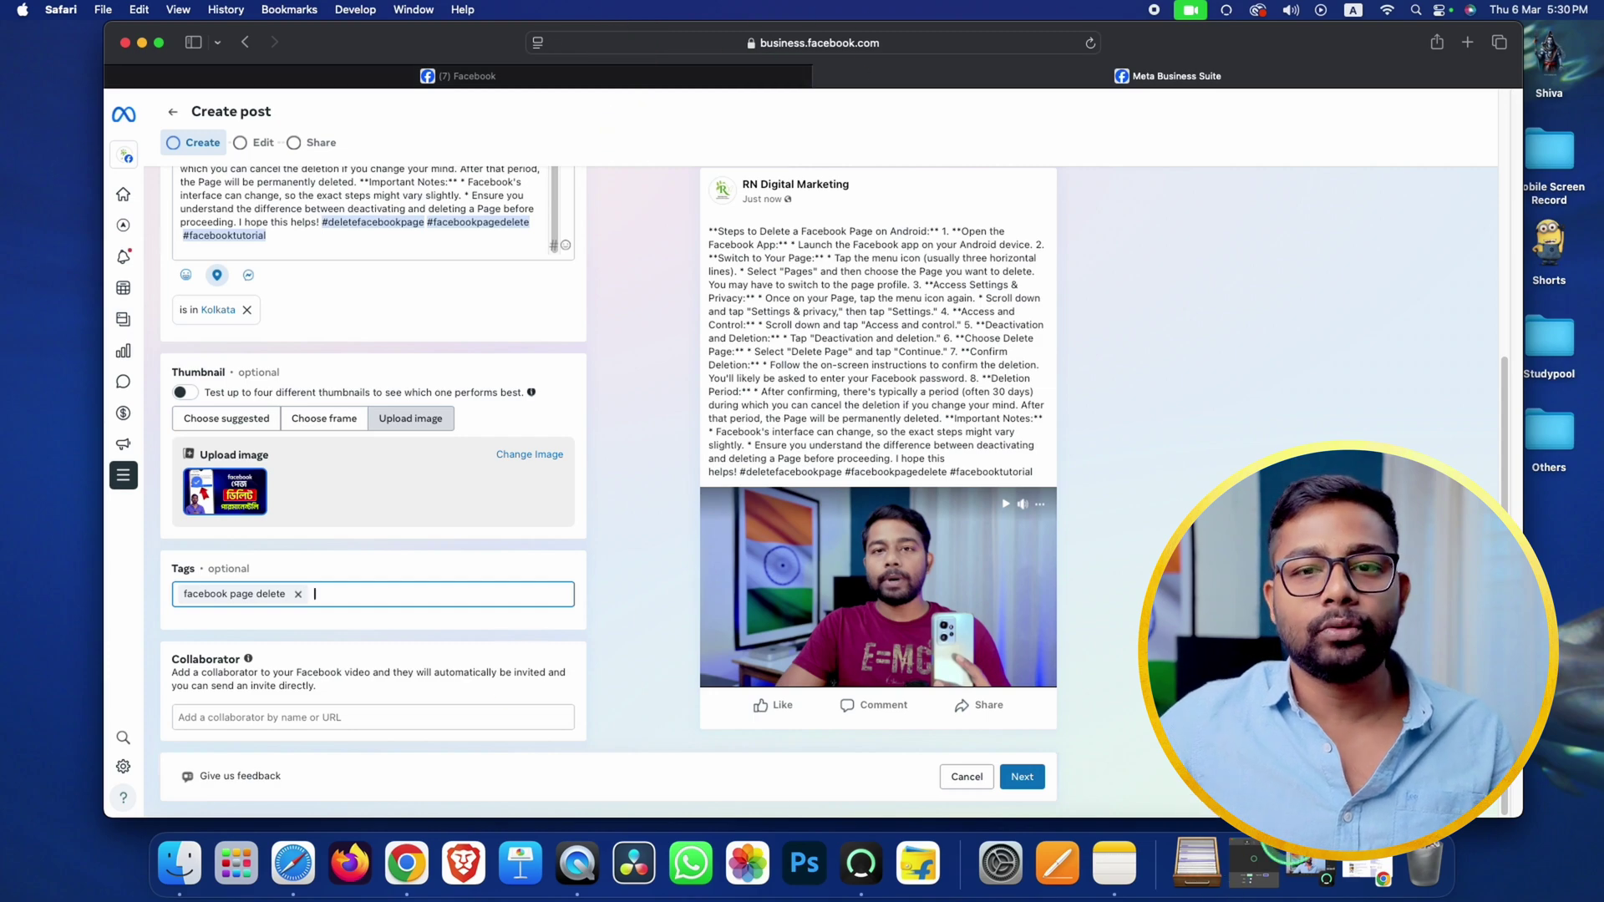
Step: View the keyword lists in Chrome once more and return to the post
left_click(1364, 867)
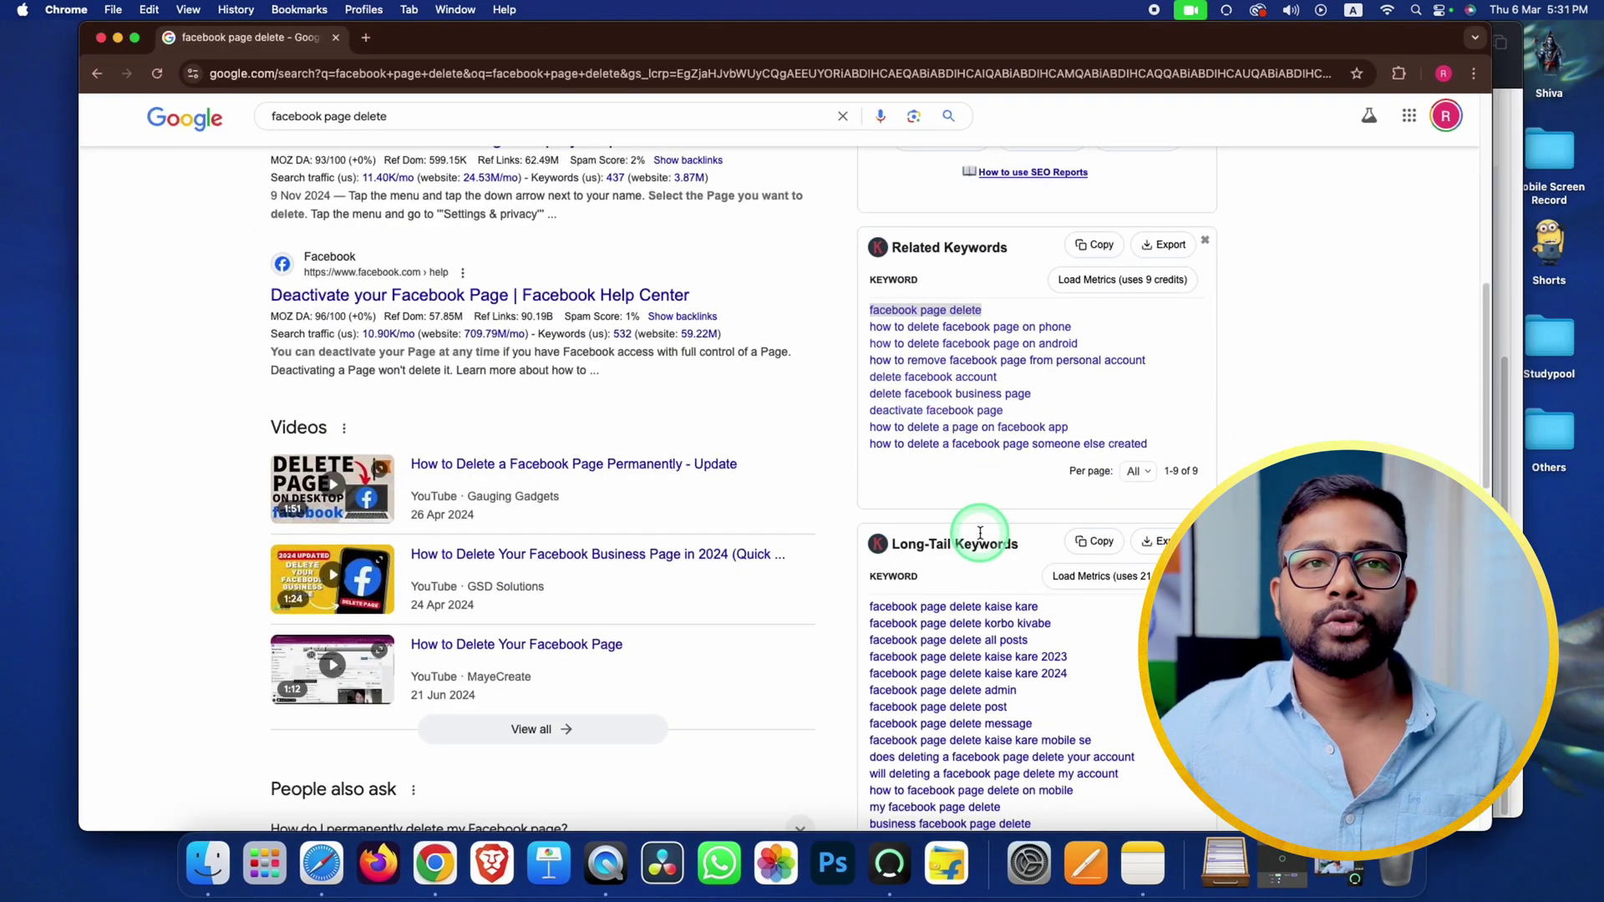
left_click(117, 38)
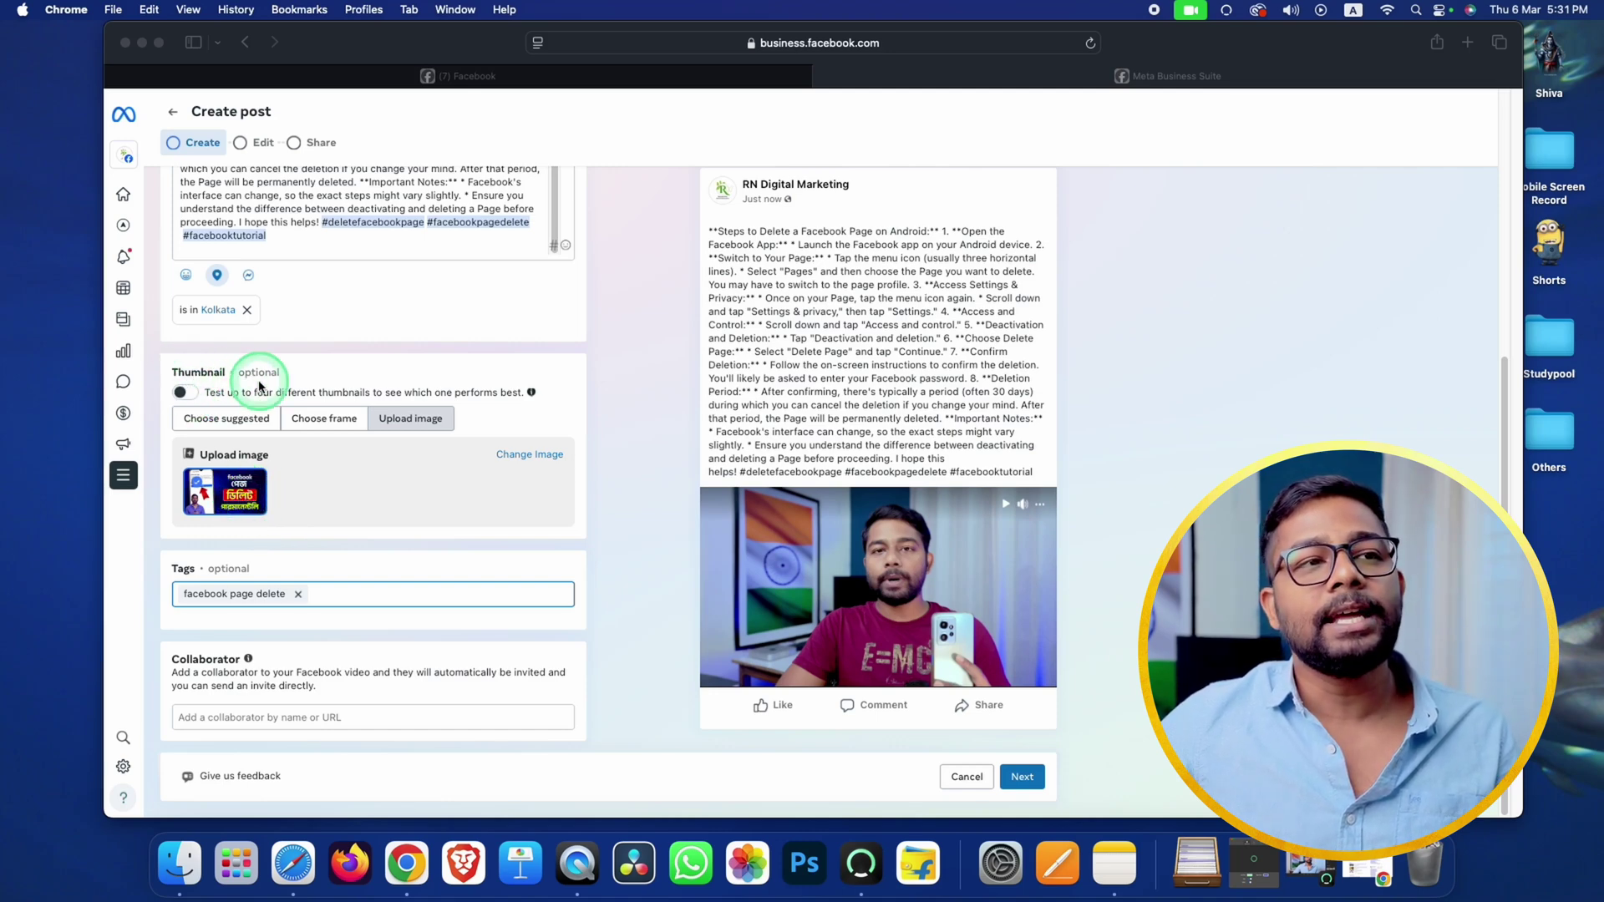
Step: Turn the test of up to four thumbnails on and back off
left_click(191, 398)
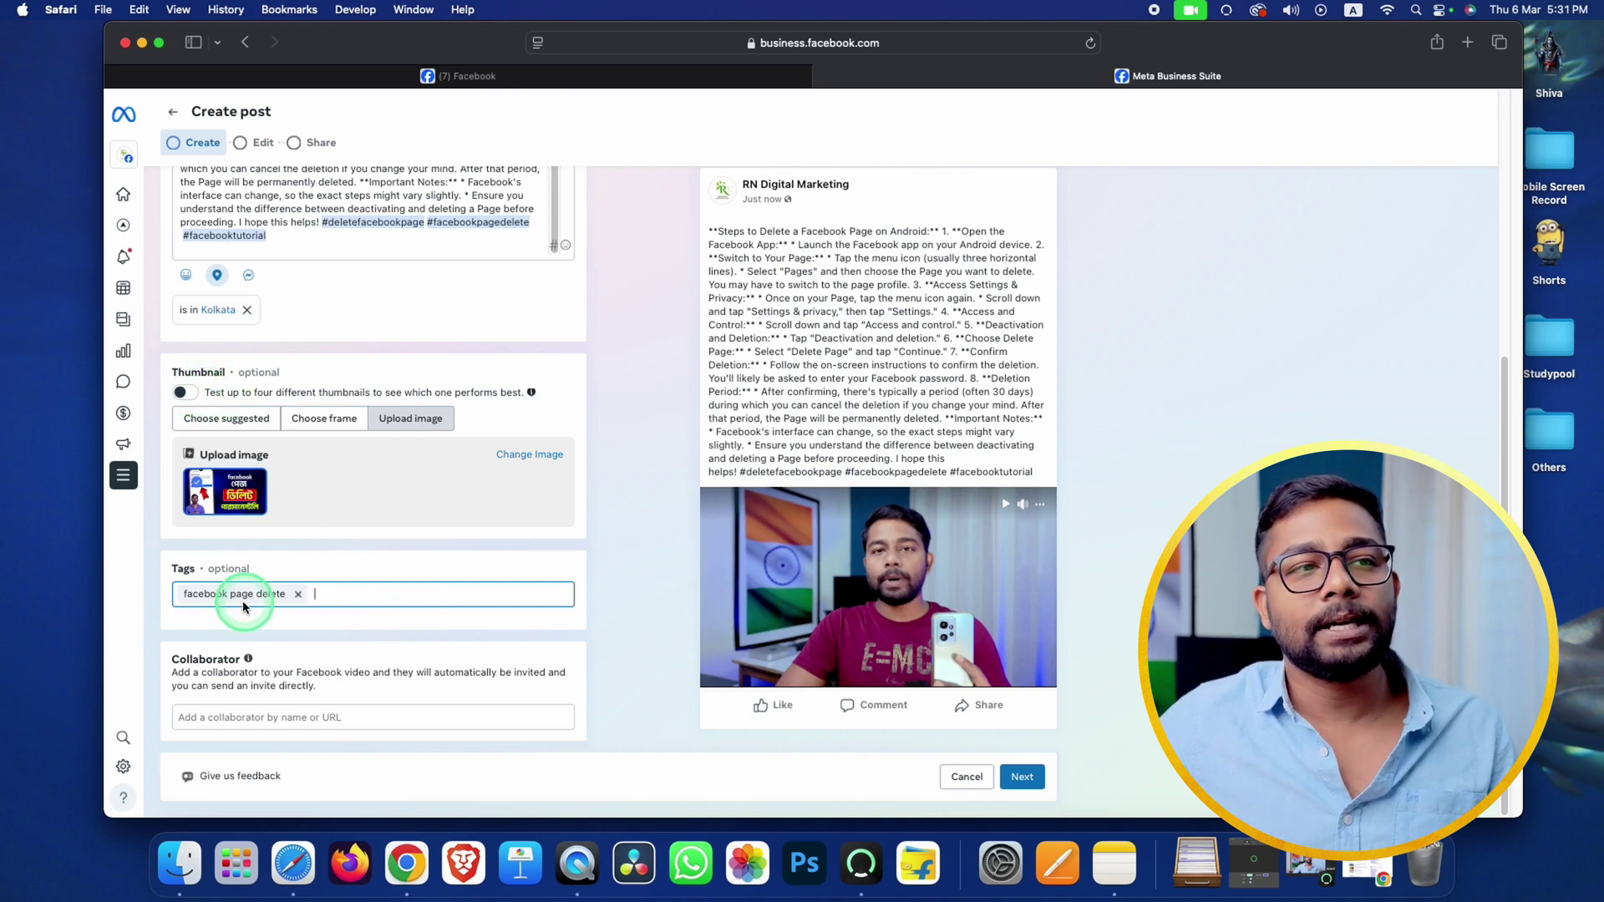
left_click(184, 393)
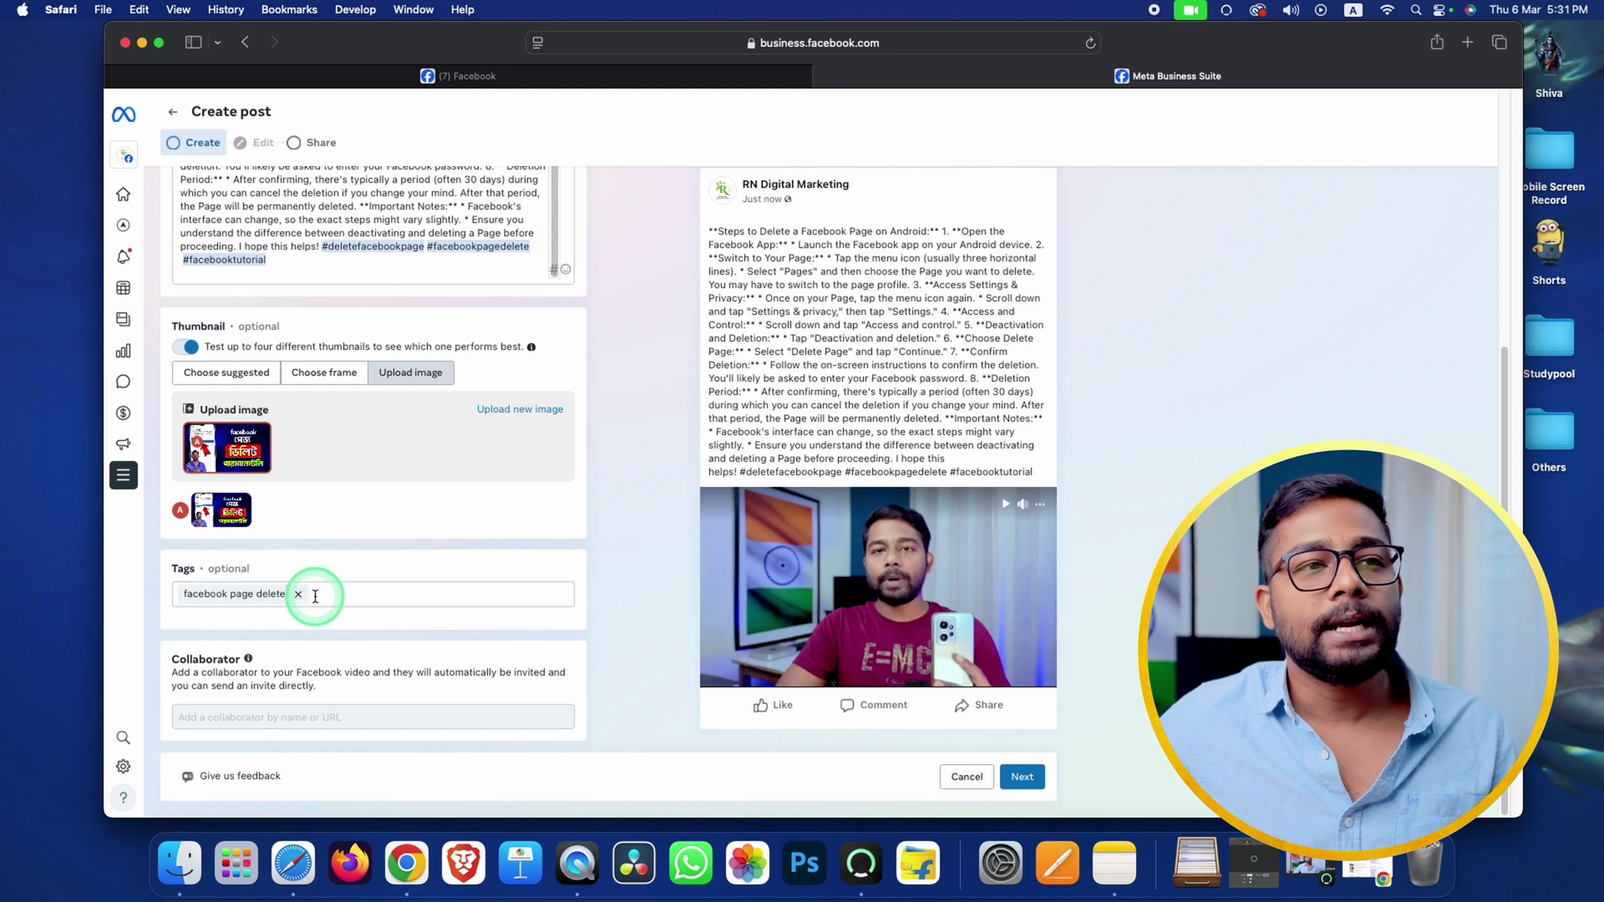
left_click(188, 347)
scroll(288, 651, "up", 5)
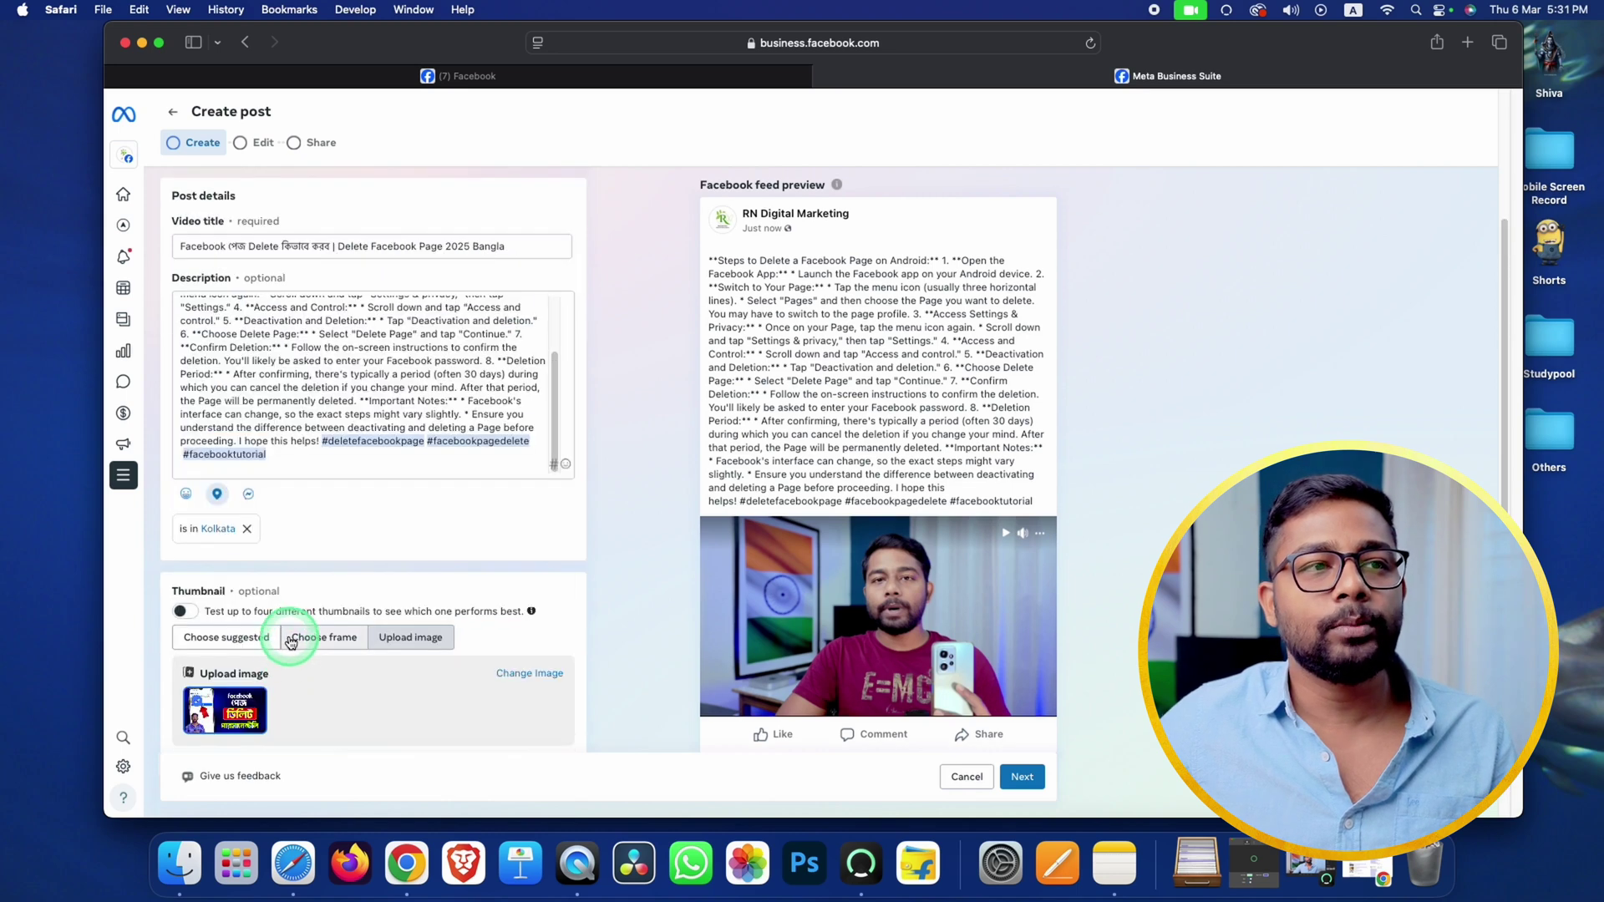
scroll(291, 642, "down", 5)
left_click(333, 591)
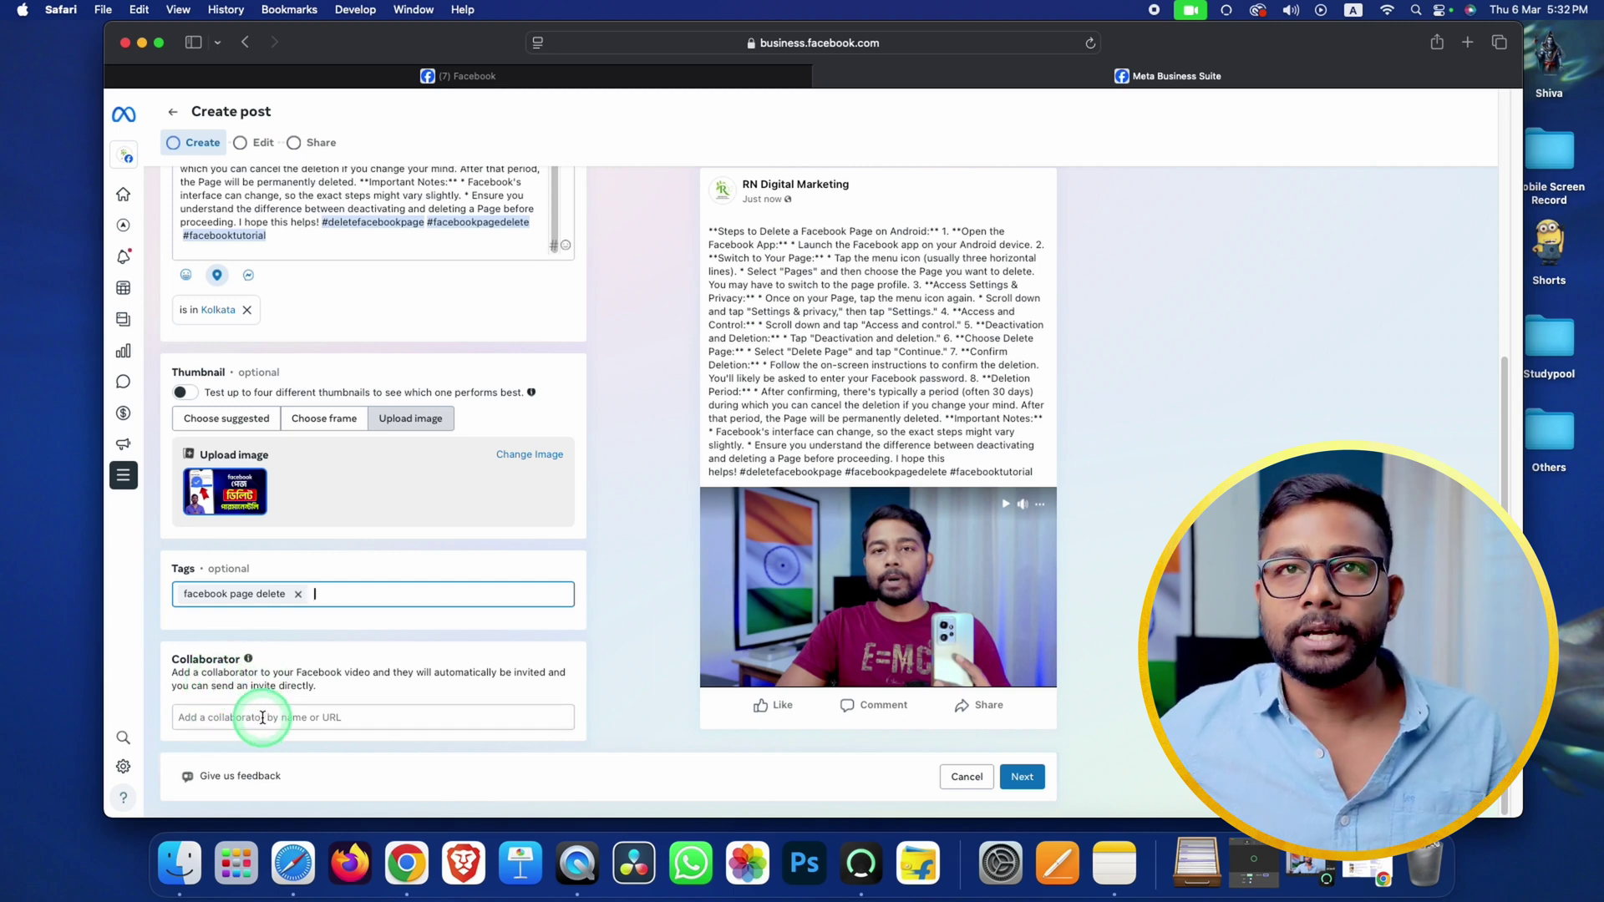
Step: Add the collaborator by their pasted page handle and read the information about sending a collaboration invitation
left_click(252, 719)
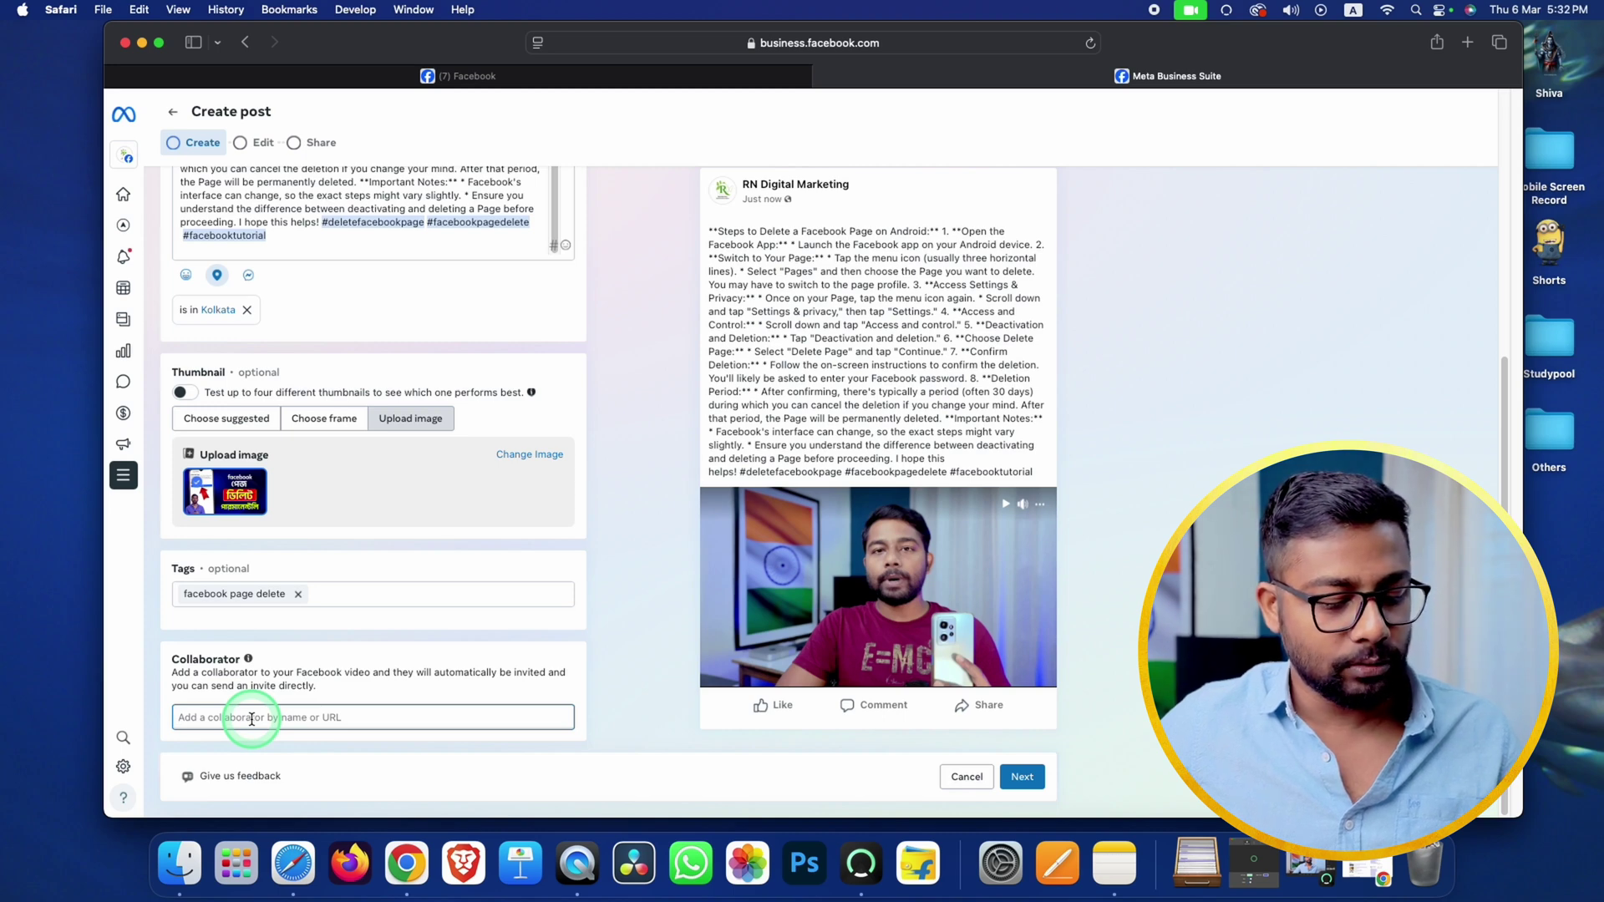
key("super+v")
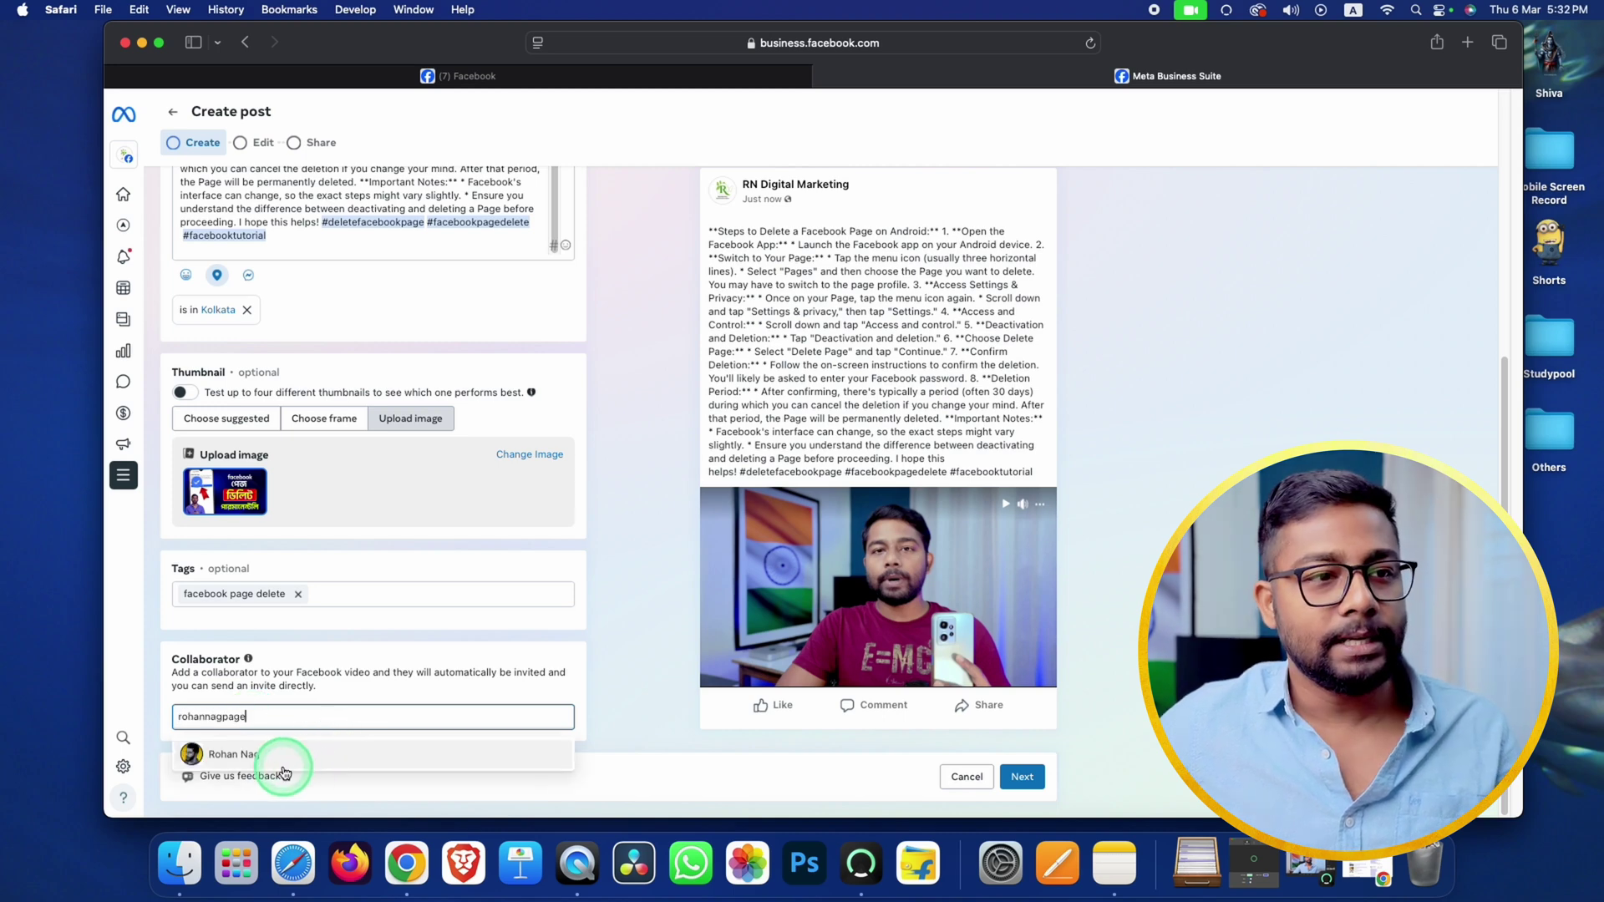
left_click(235, 754)
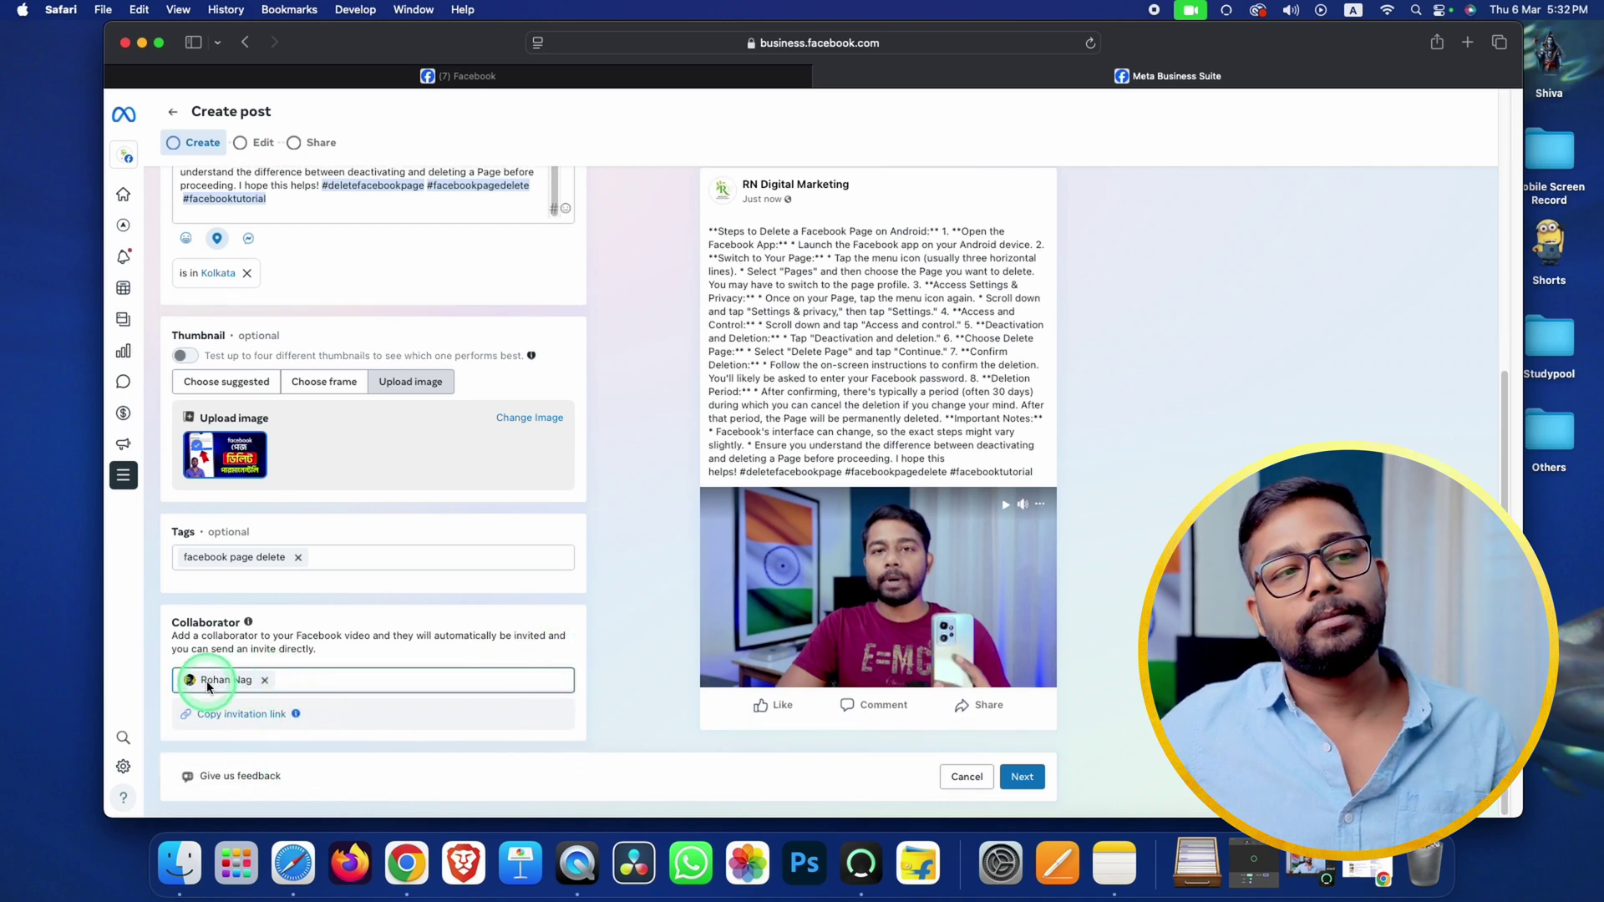
left_click(296, 714)
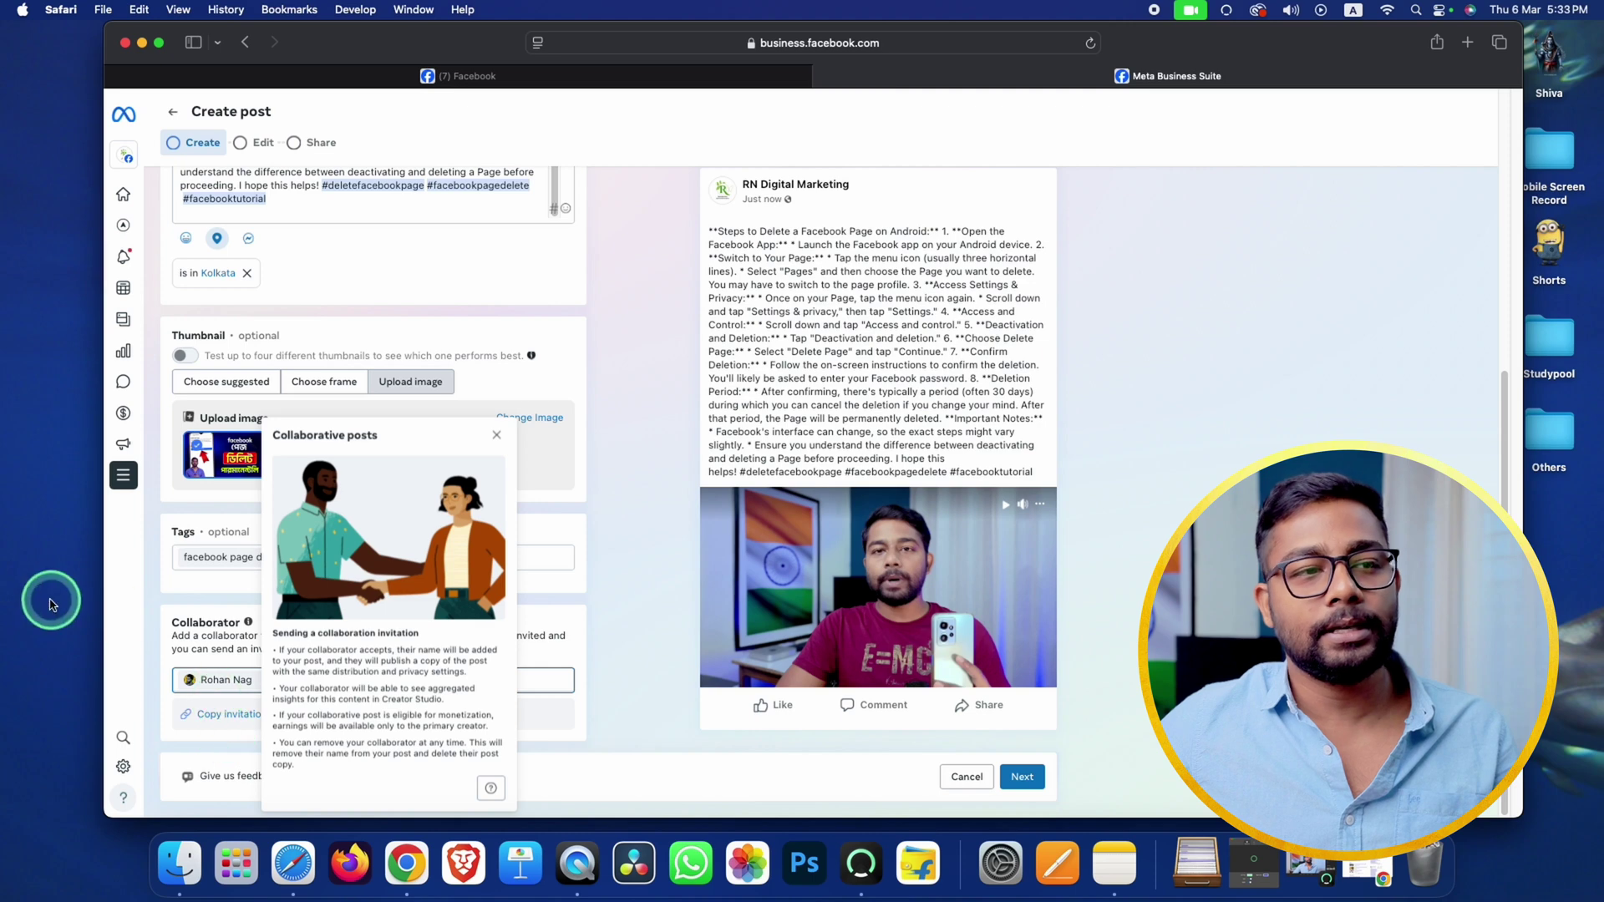
left_click(651, 725)
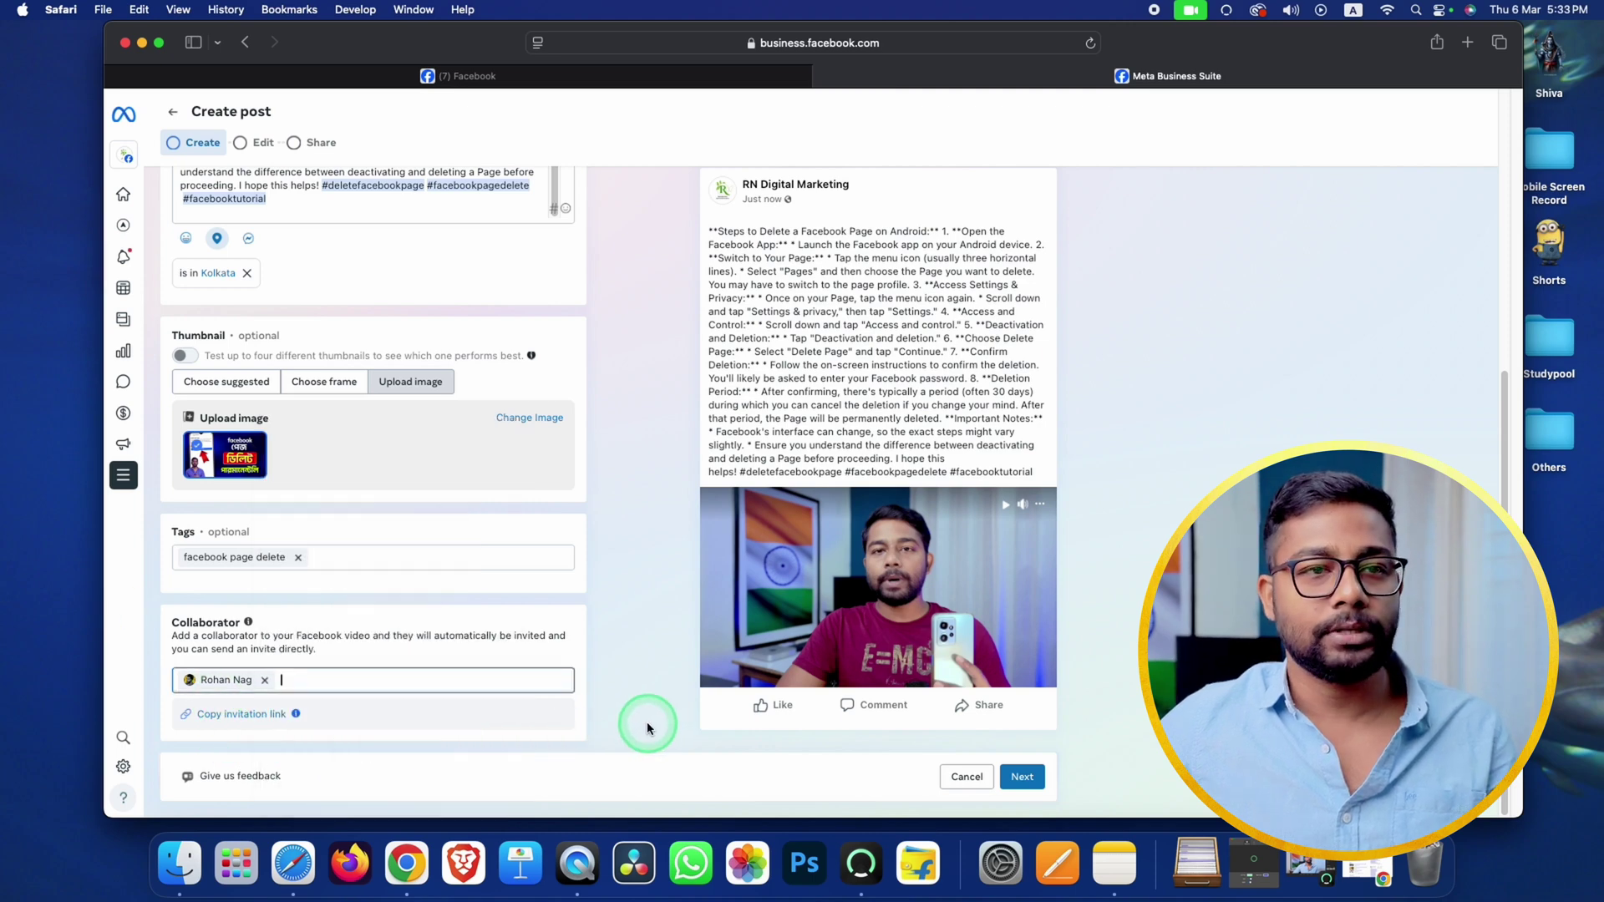
Step: Review the completed post details and advance through the Edit stage to the Share stage without editing the video
scroll(493, 635, "up", 5)
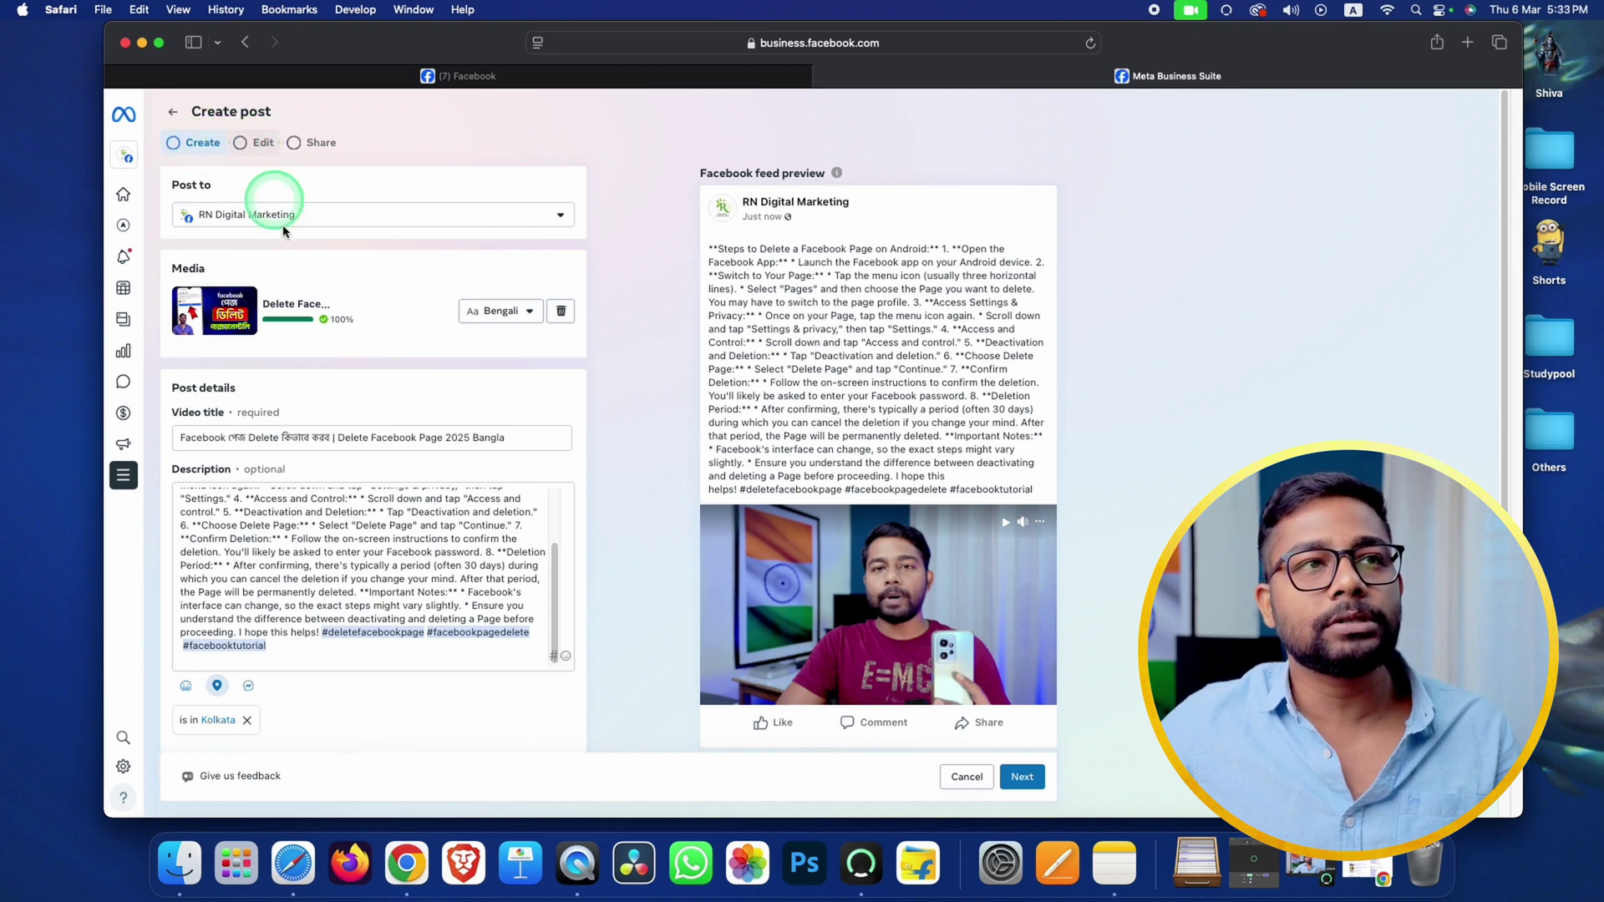
scroll(512, 684, "down", 5)
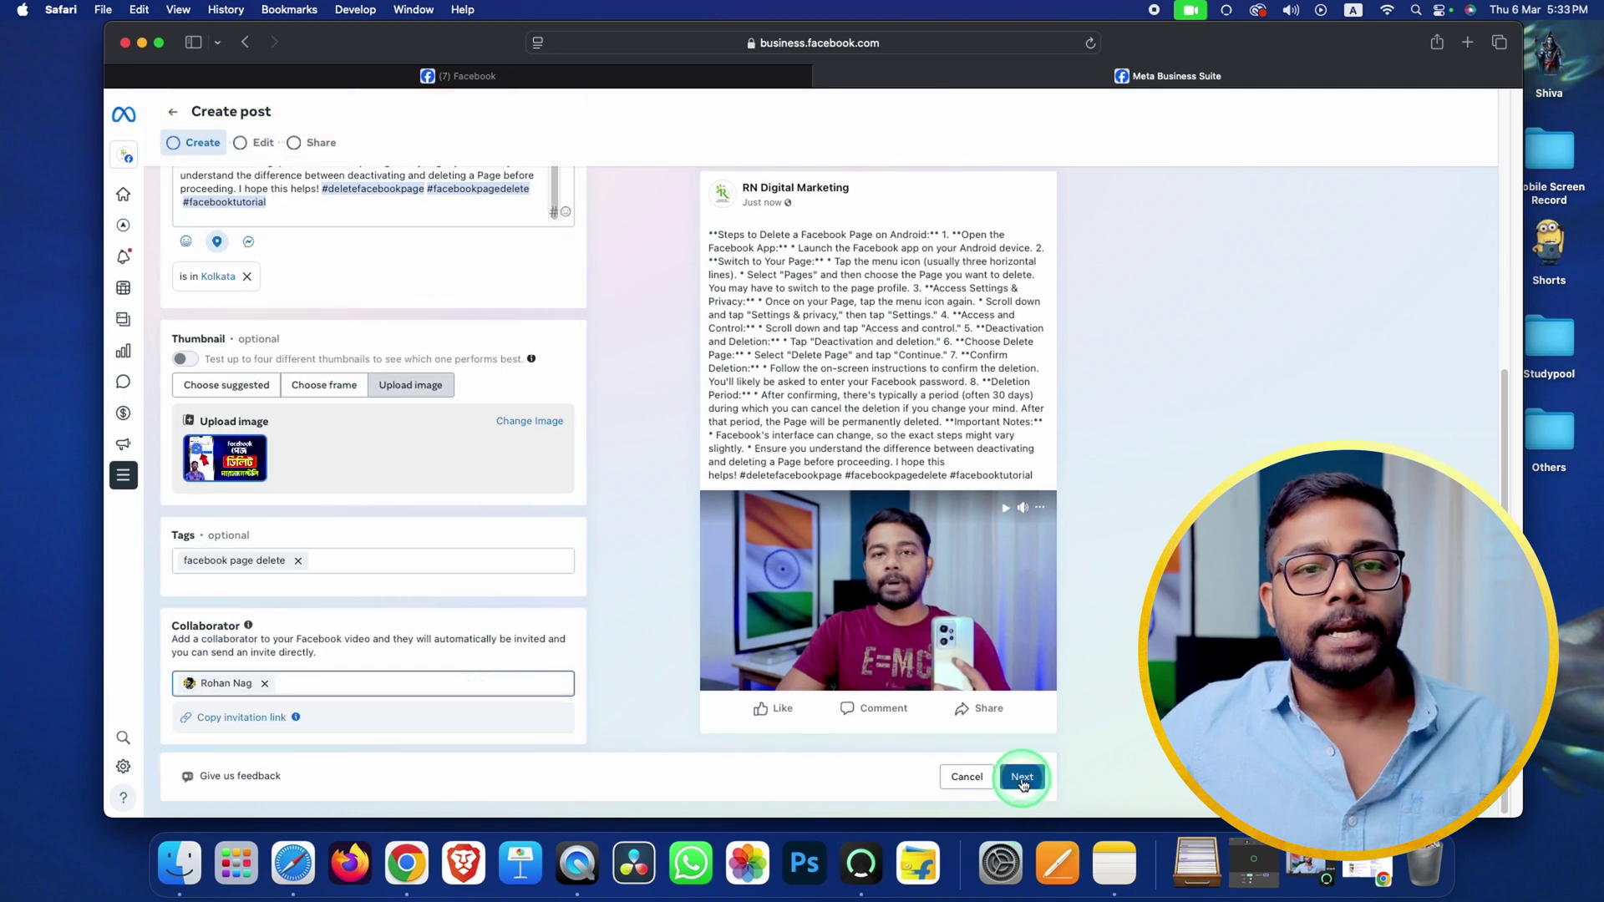
scroll(392, 418, "up", 3)
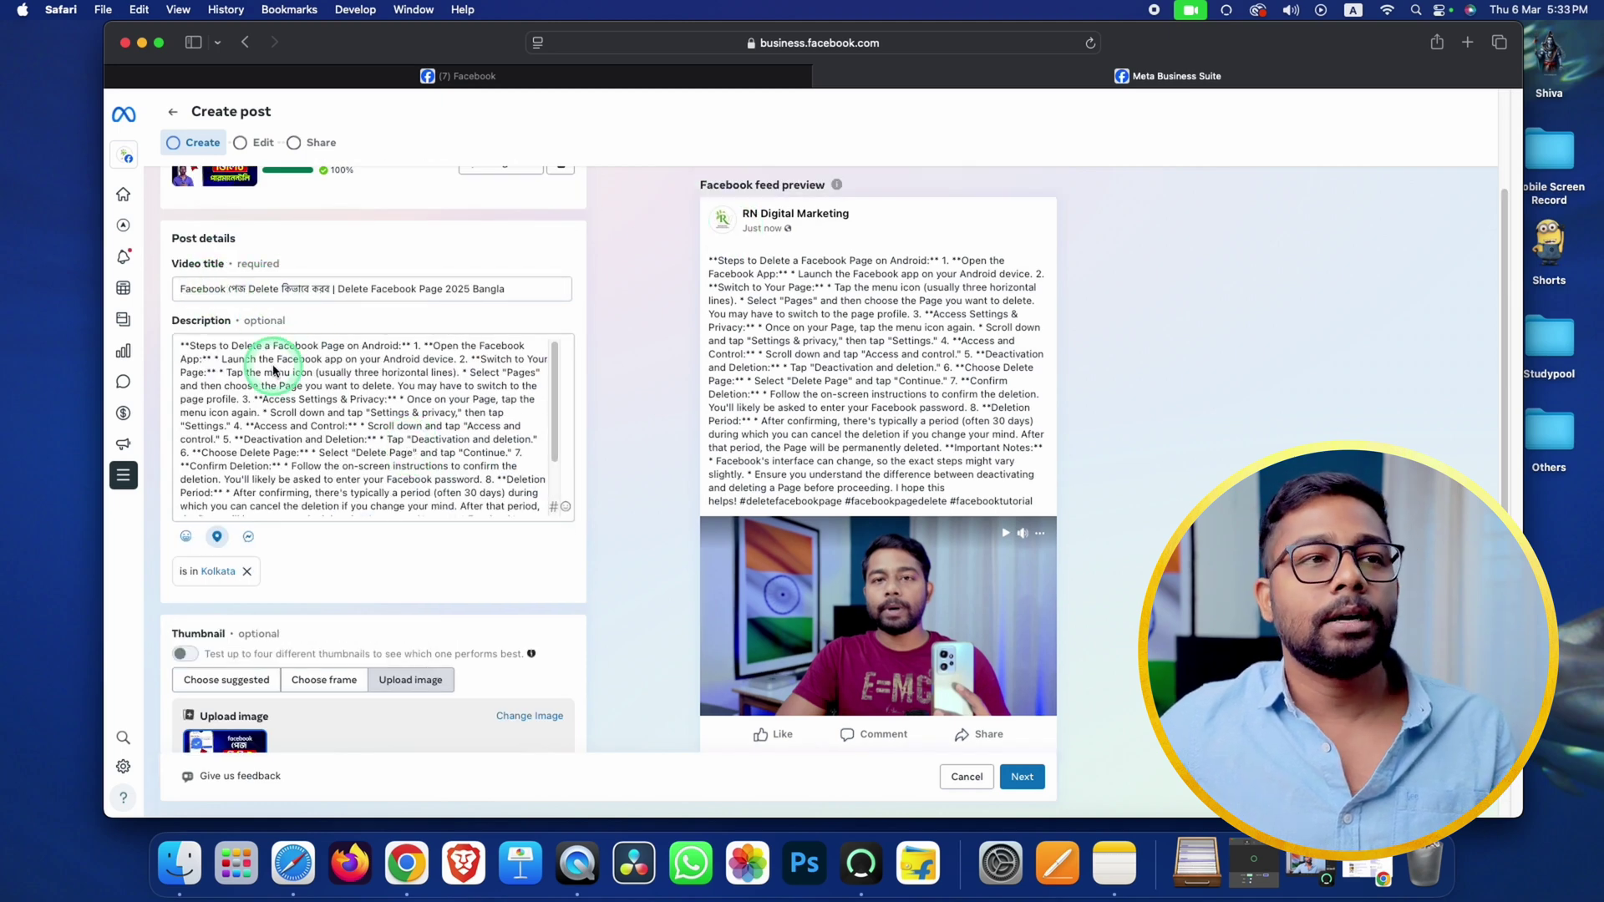
scroll(273, 445, "down", 4)
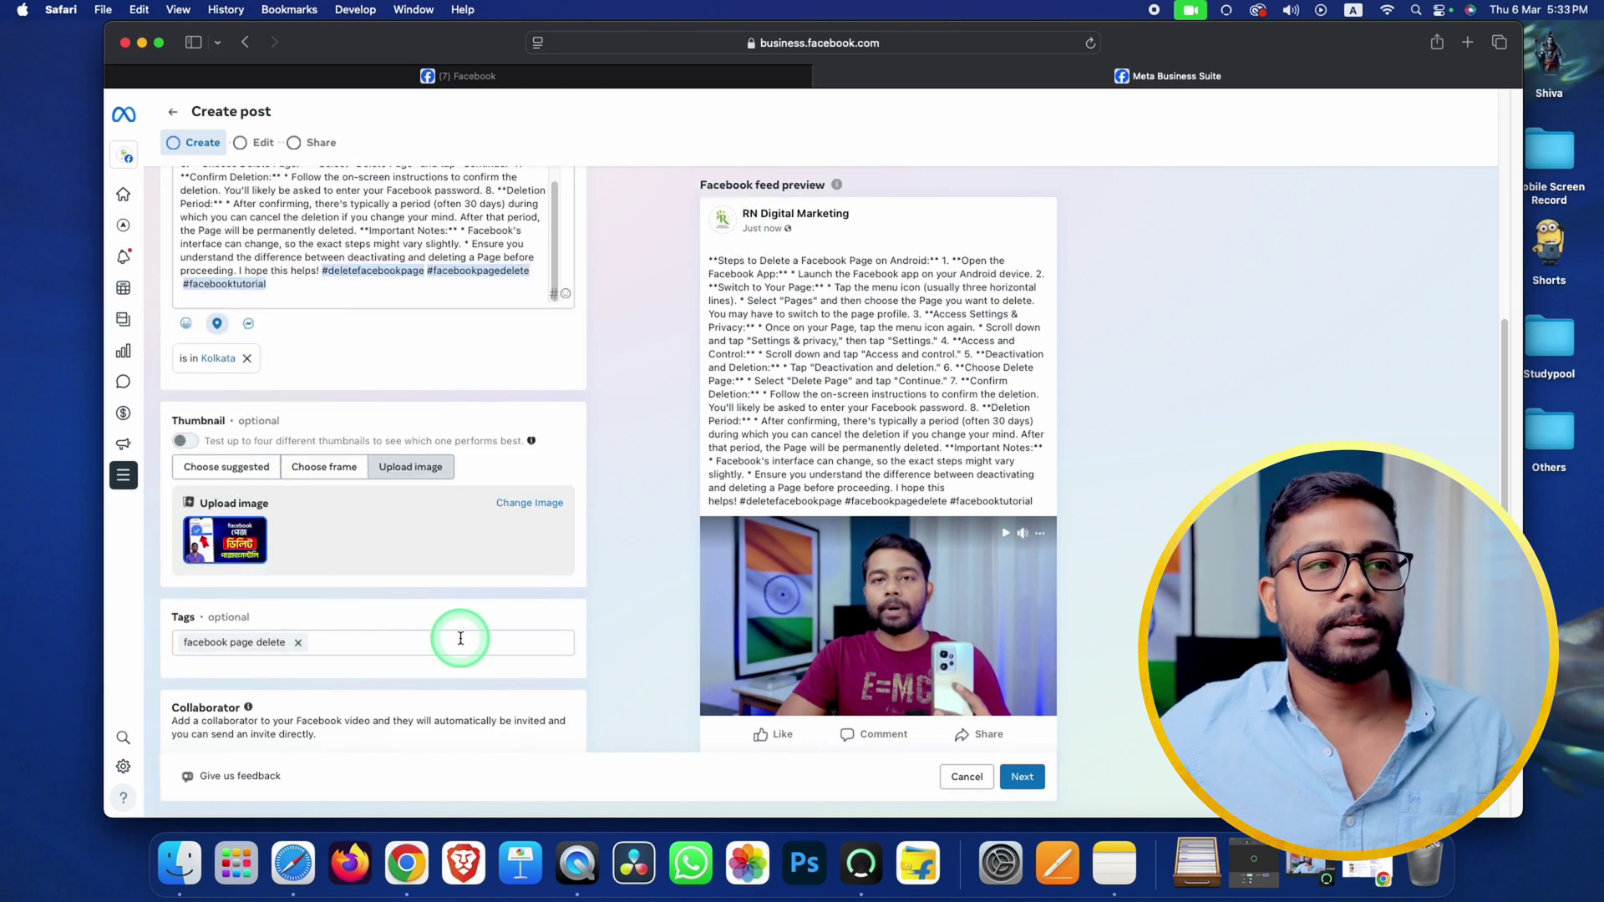
left_click(1024, 775)
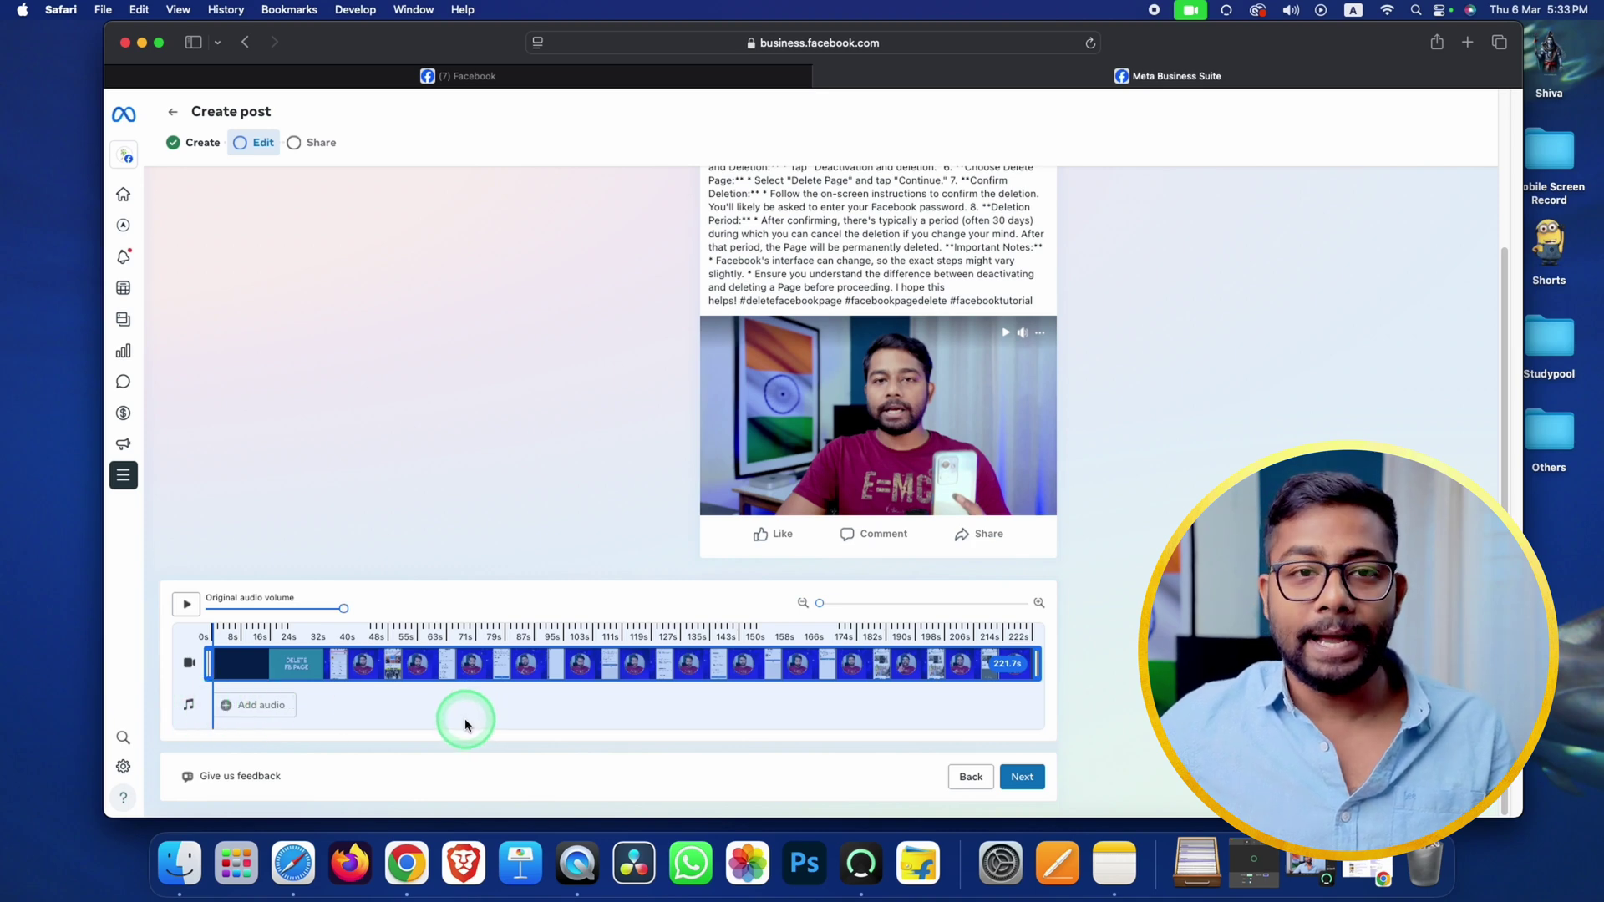
left_click(1024, 777)
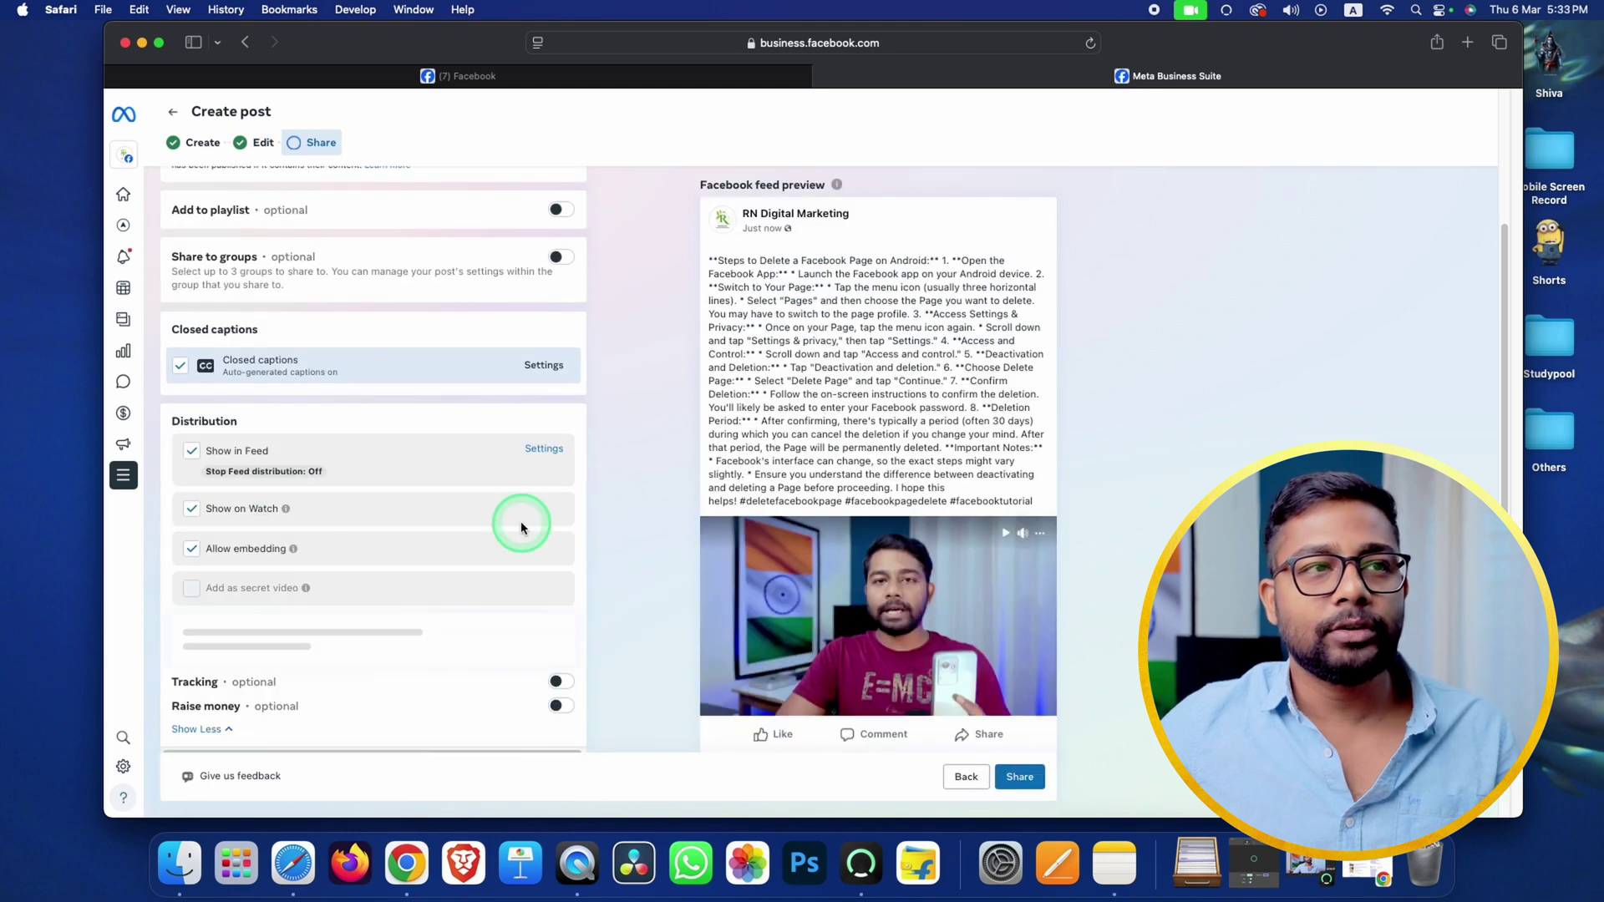
Step: Look through the Schedule date and time settings and the Save as draft option, and set the post back to Share now
scroll(484, 451, "up", 3)
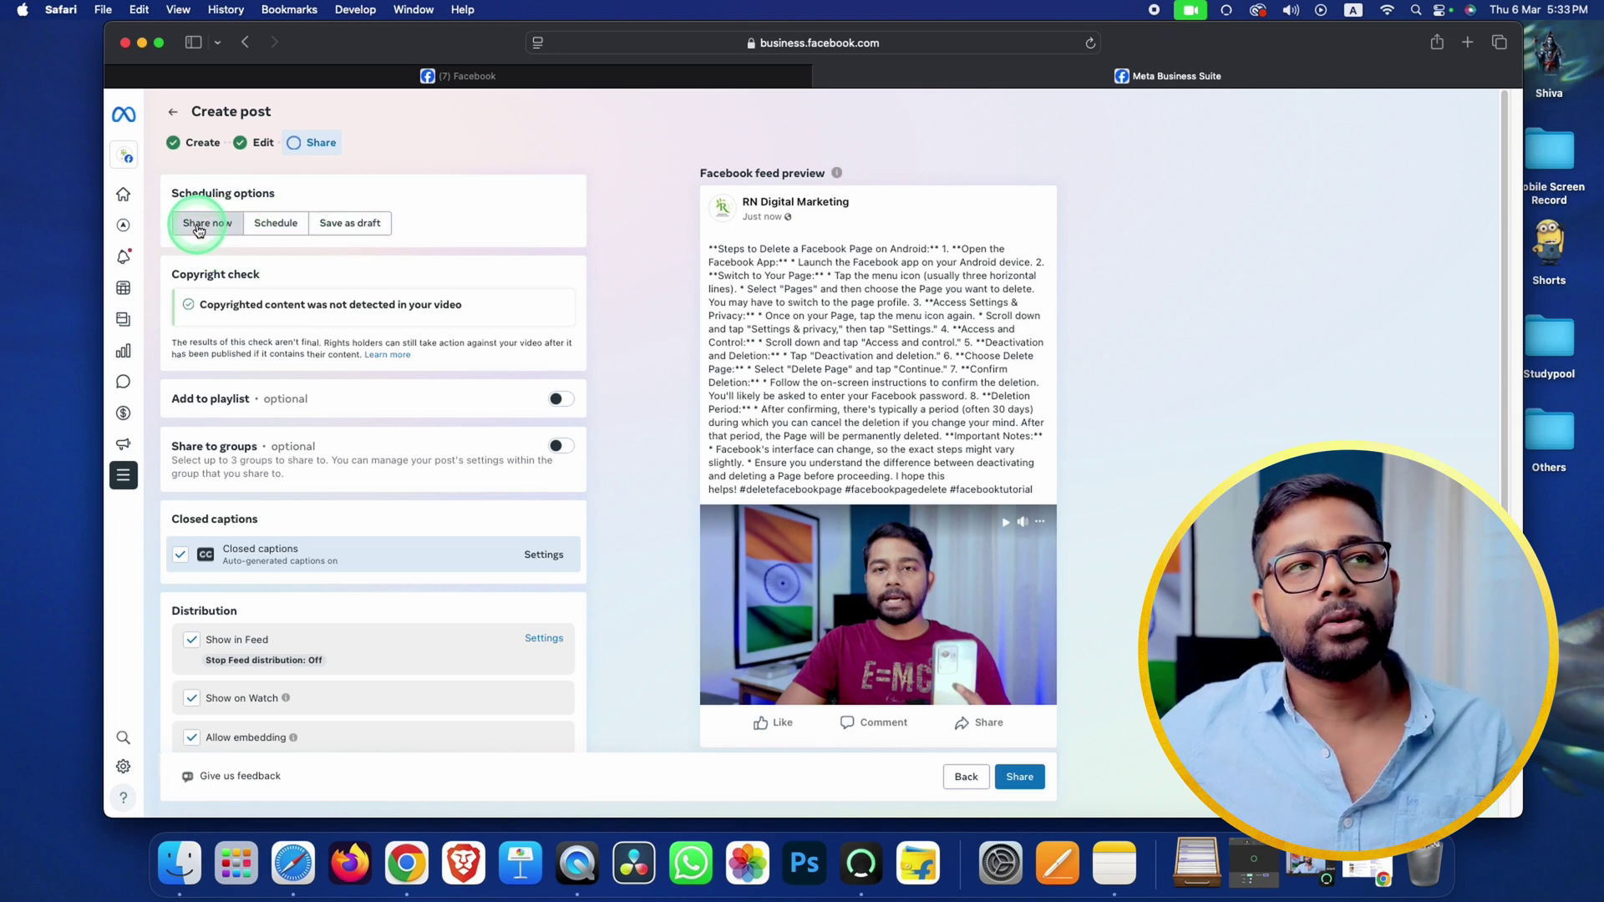
left_click(278, 228)
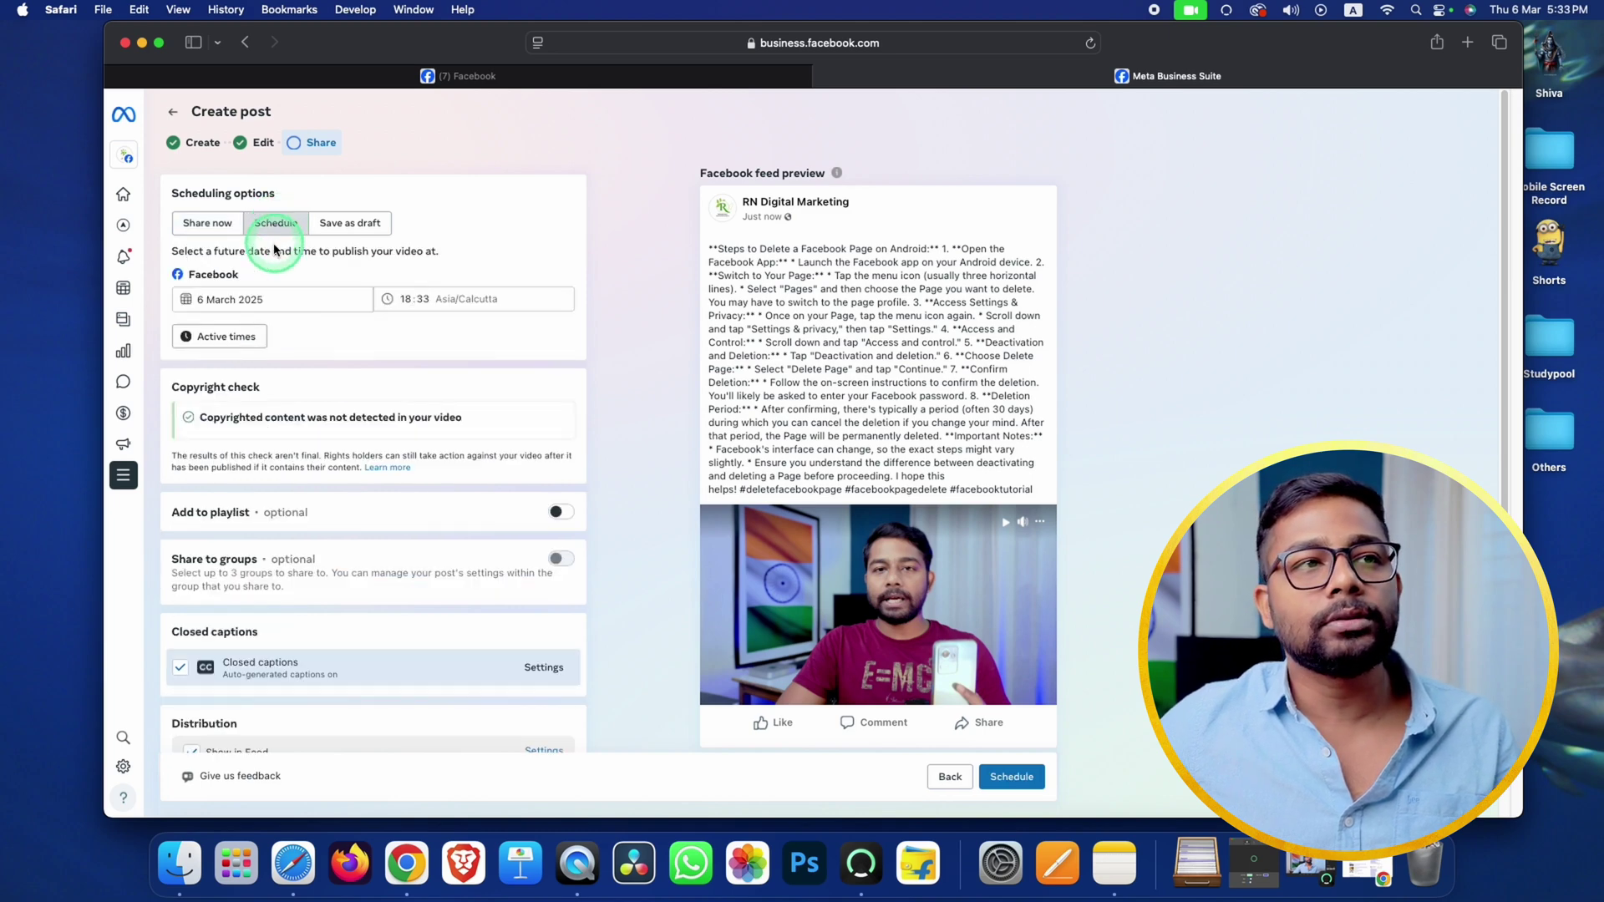
left_click(215, 303)
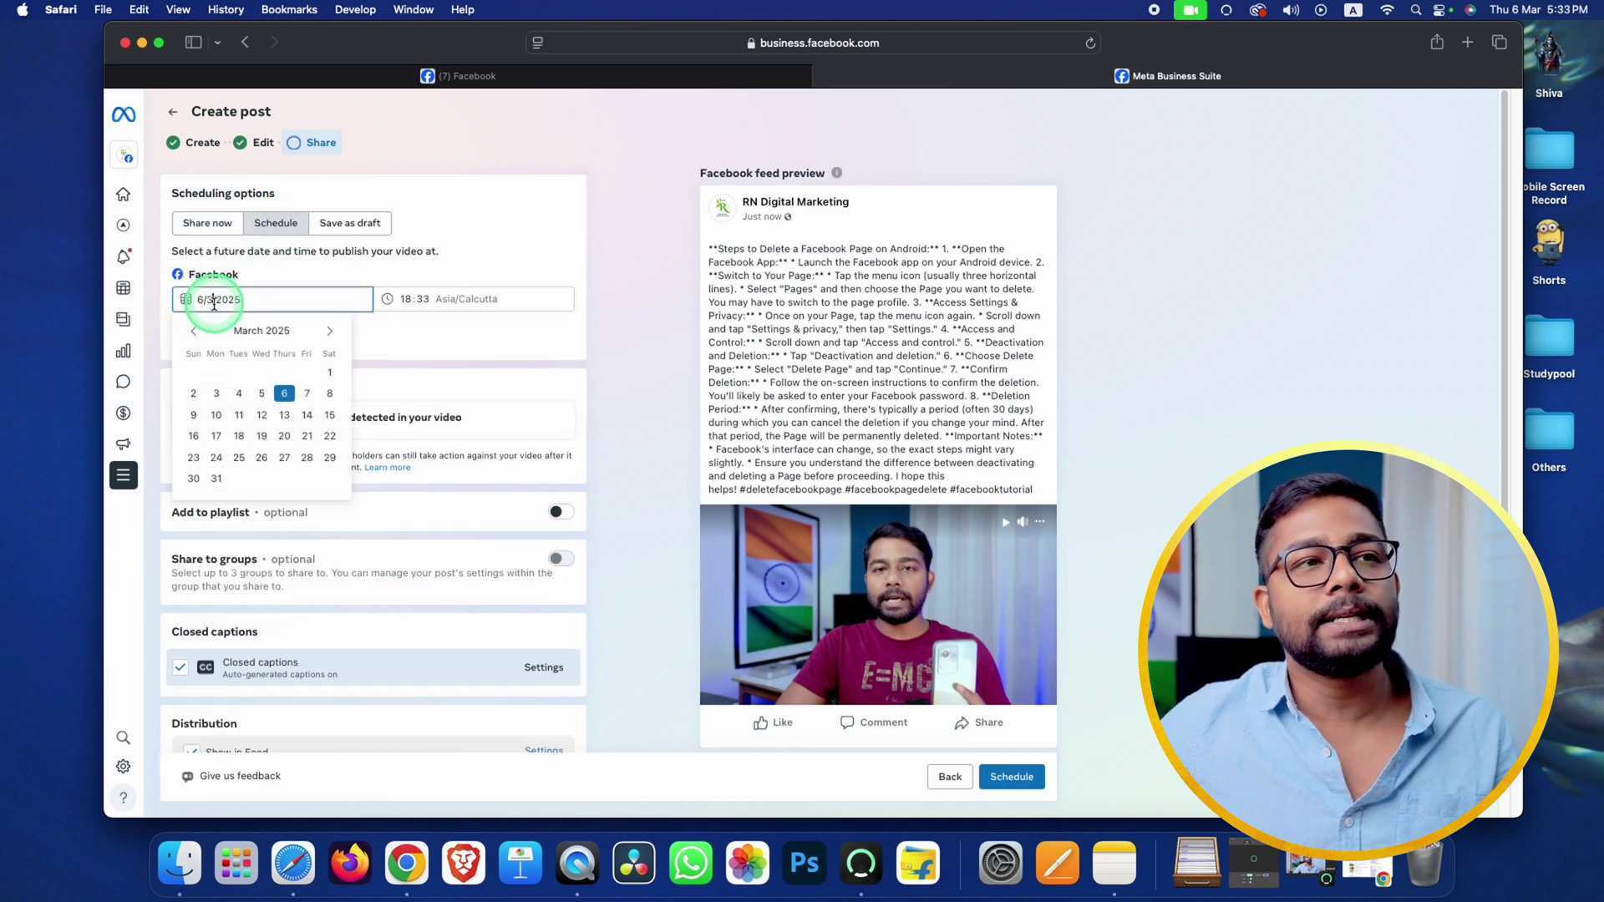
left_click(418, 299)
left_click(480, 301)
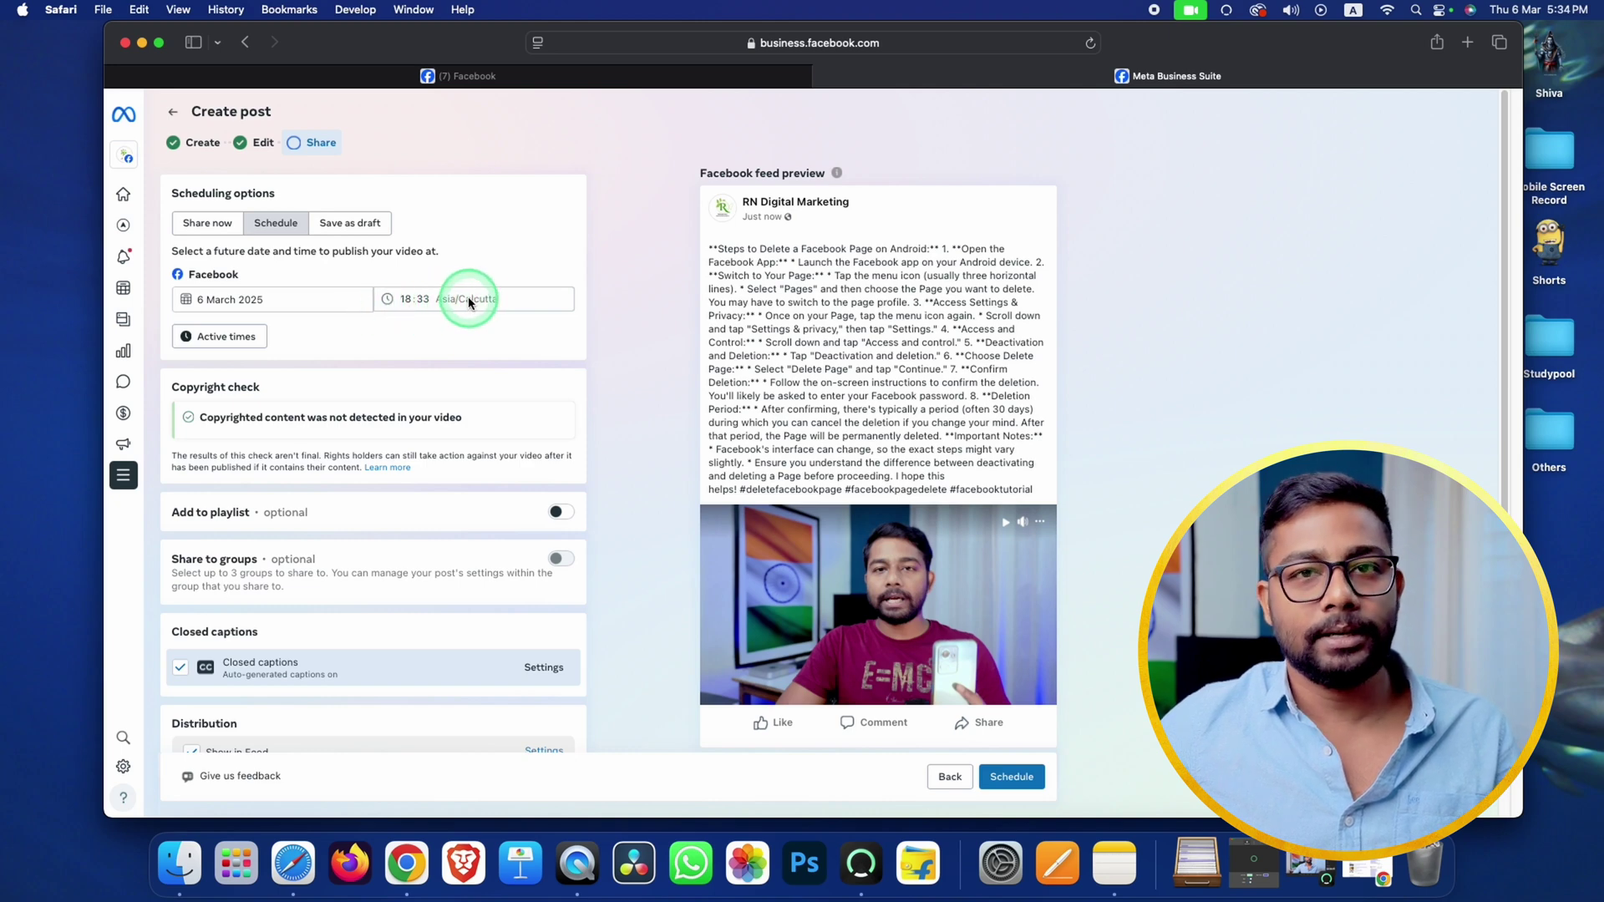
left_click(358, 230)
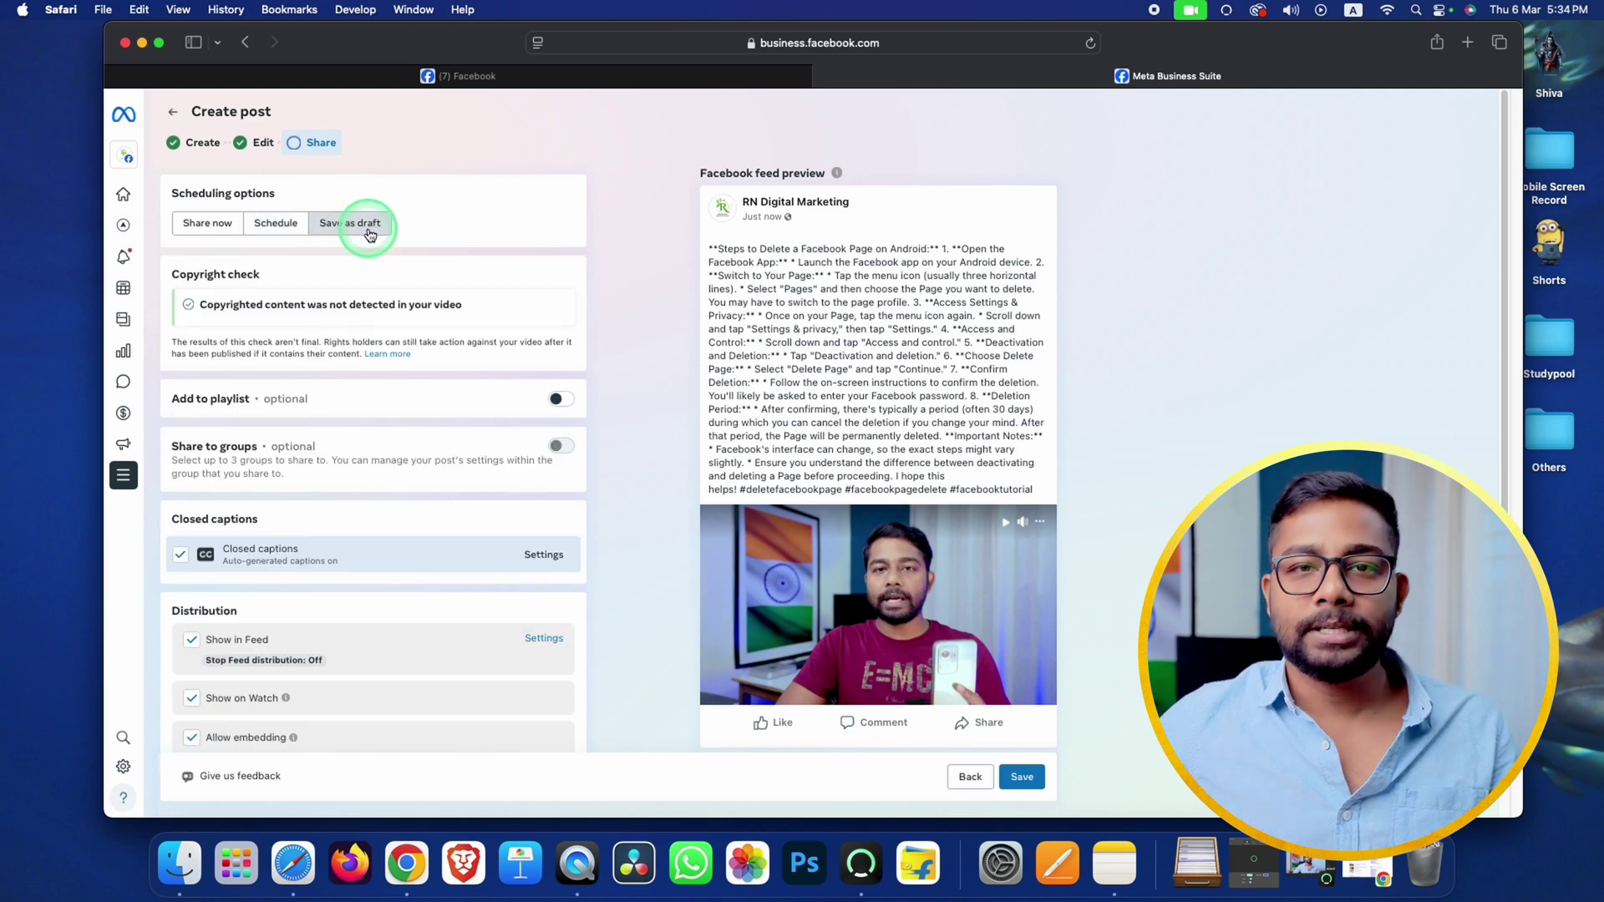
left_click(207, 224)
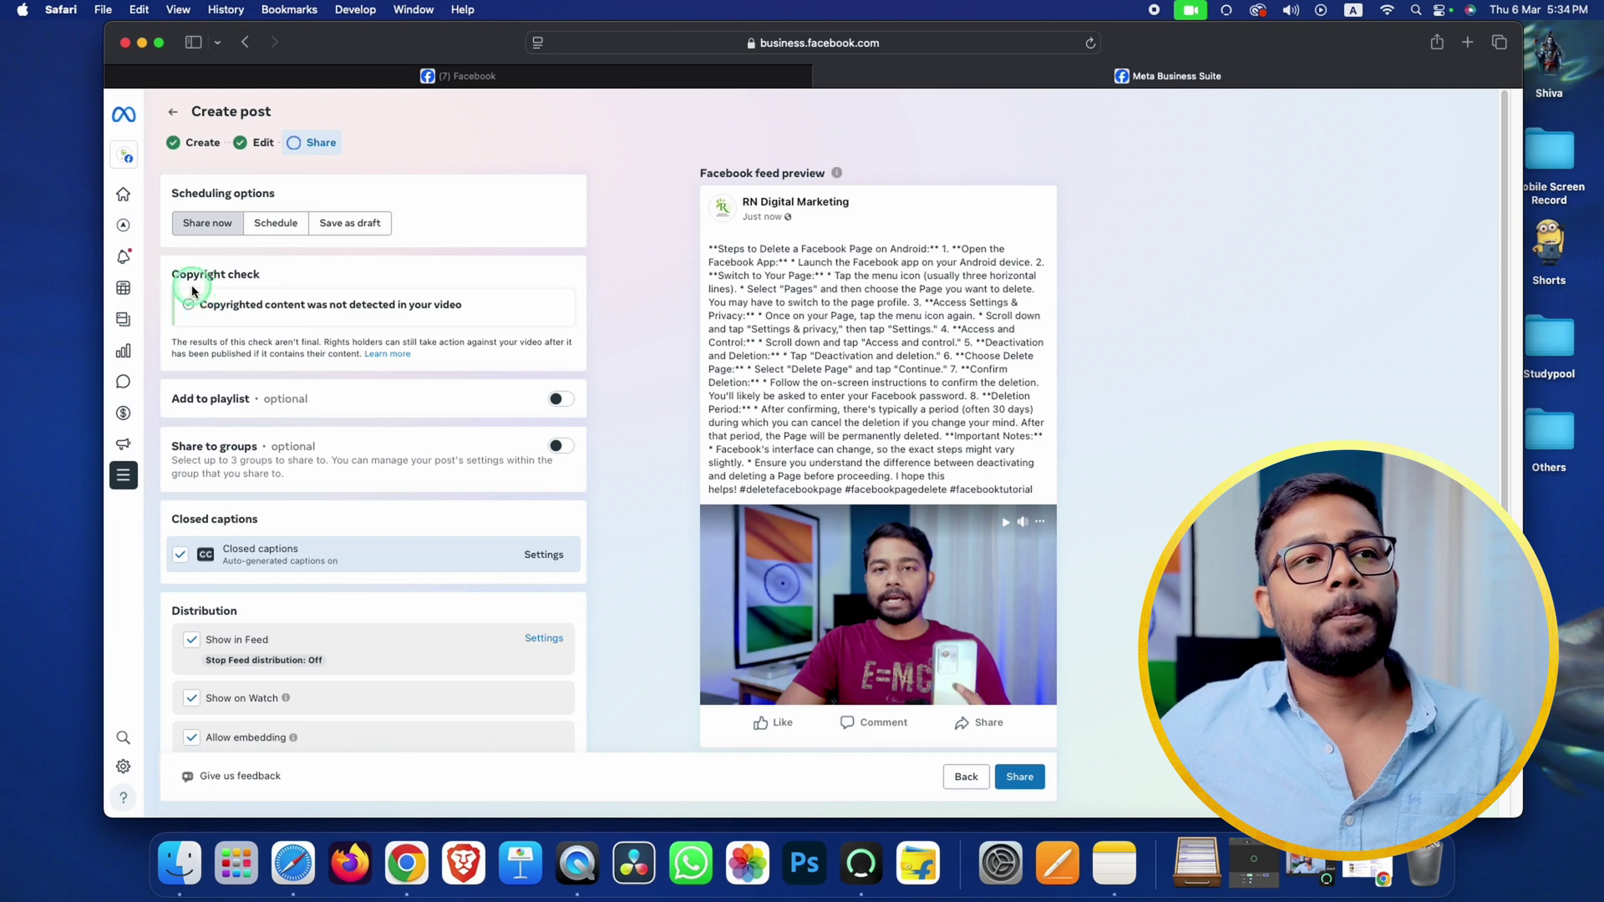
Step: Read the result of the video's copyright check
left_click_drag(187, 304, 482, 304)
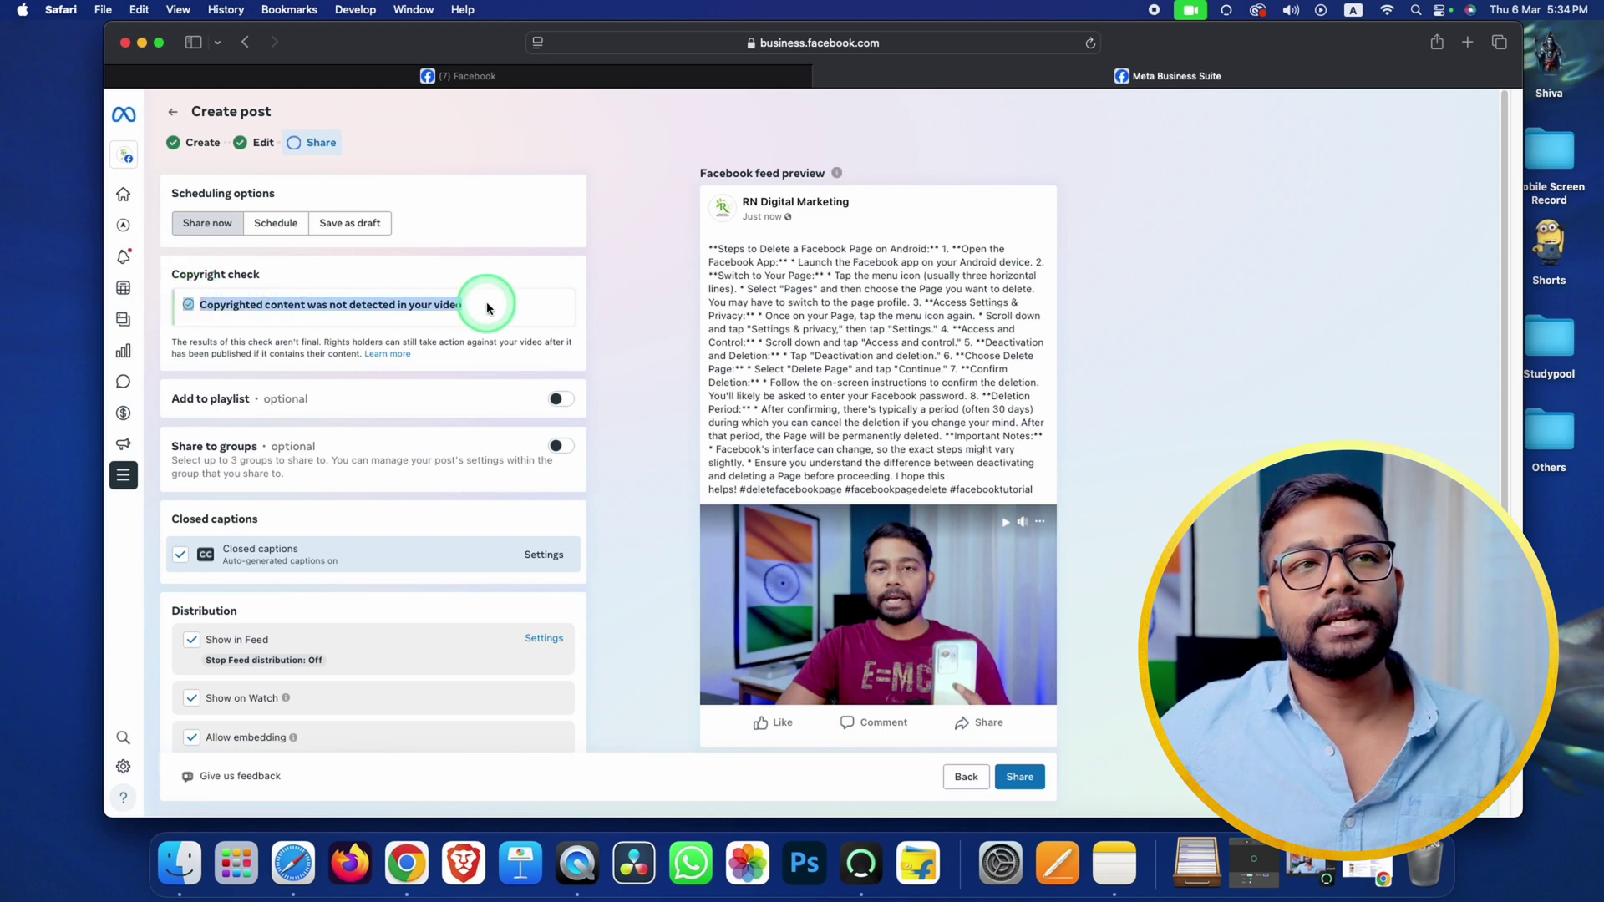
left_click(374, 318)
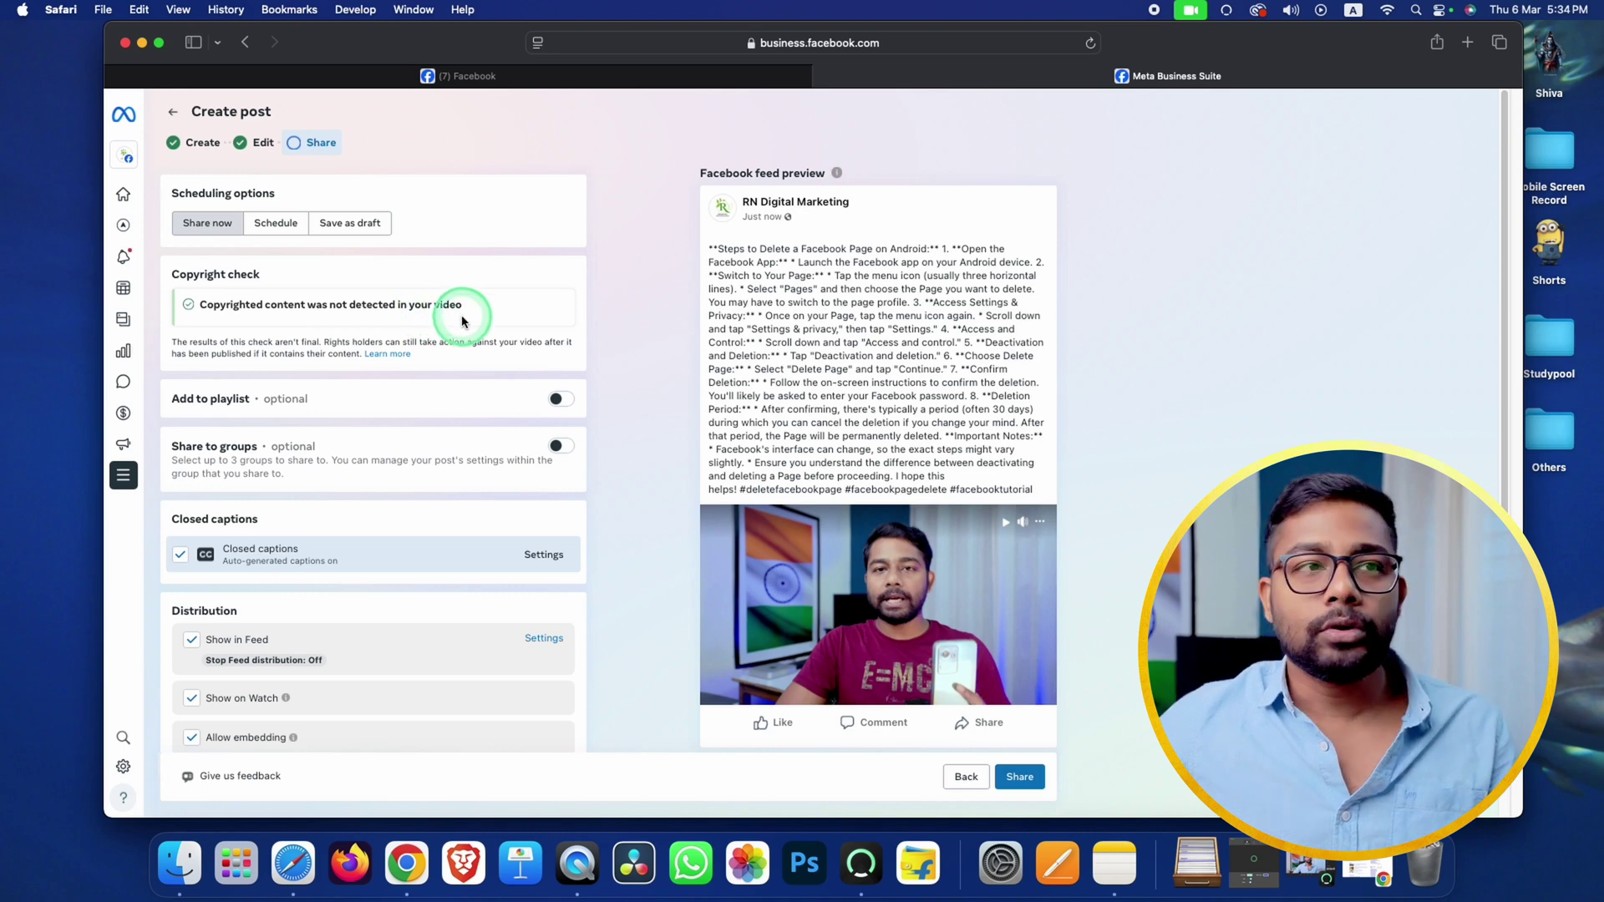
Step: Turn on adding the video to a playlist
scroll(439, 416, "down", 2)
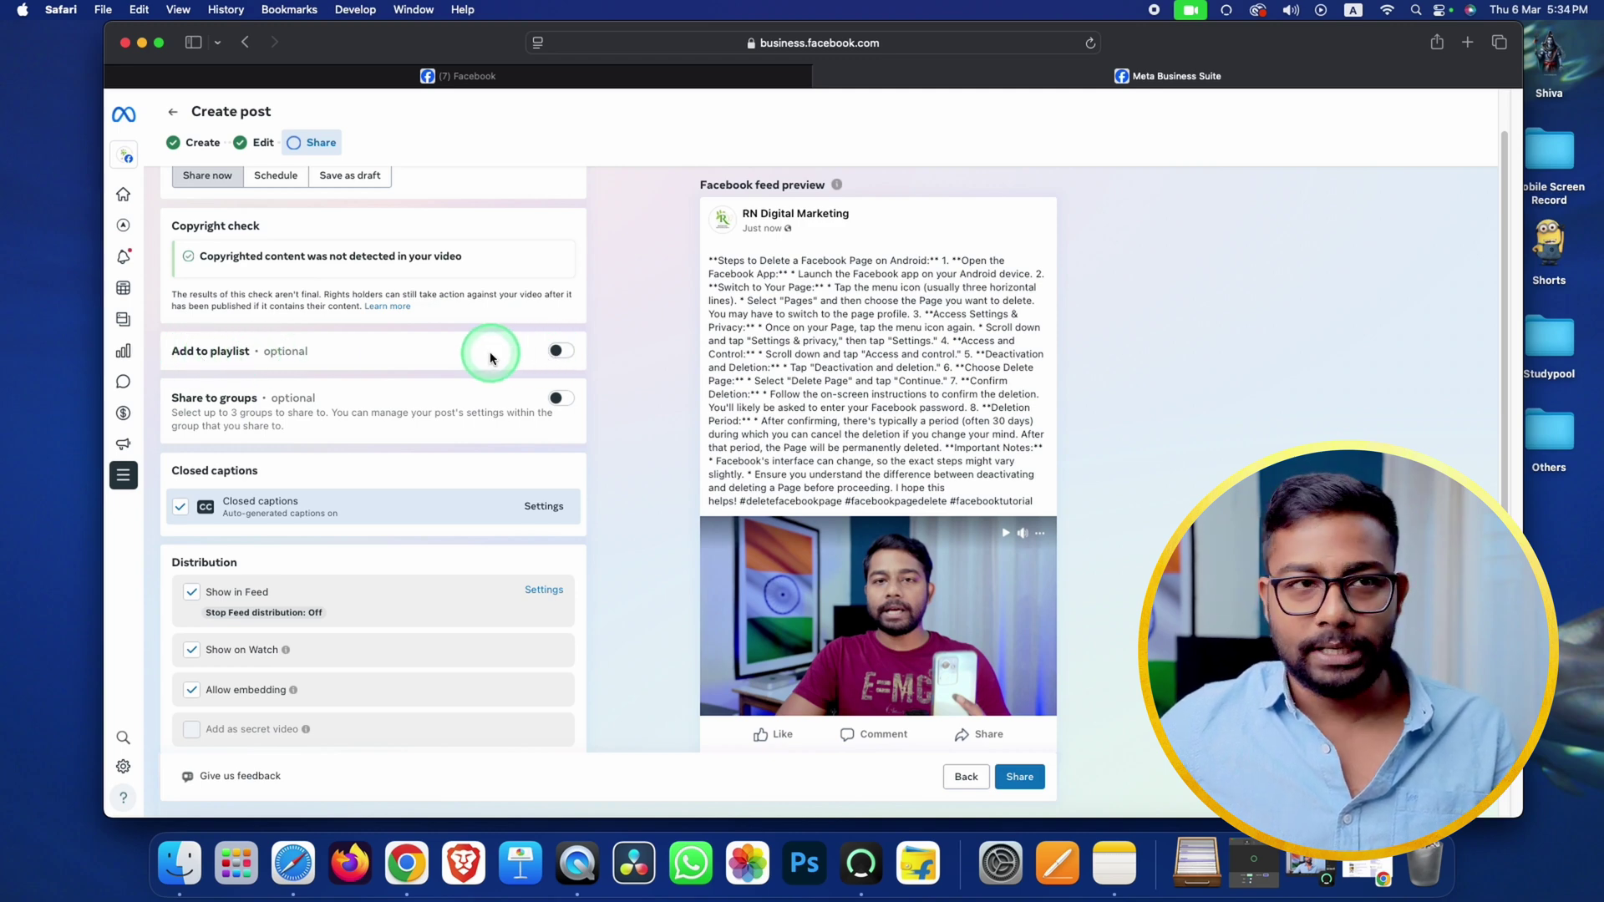
left_click(562, 352)
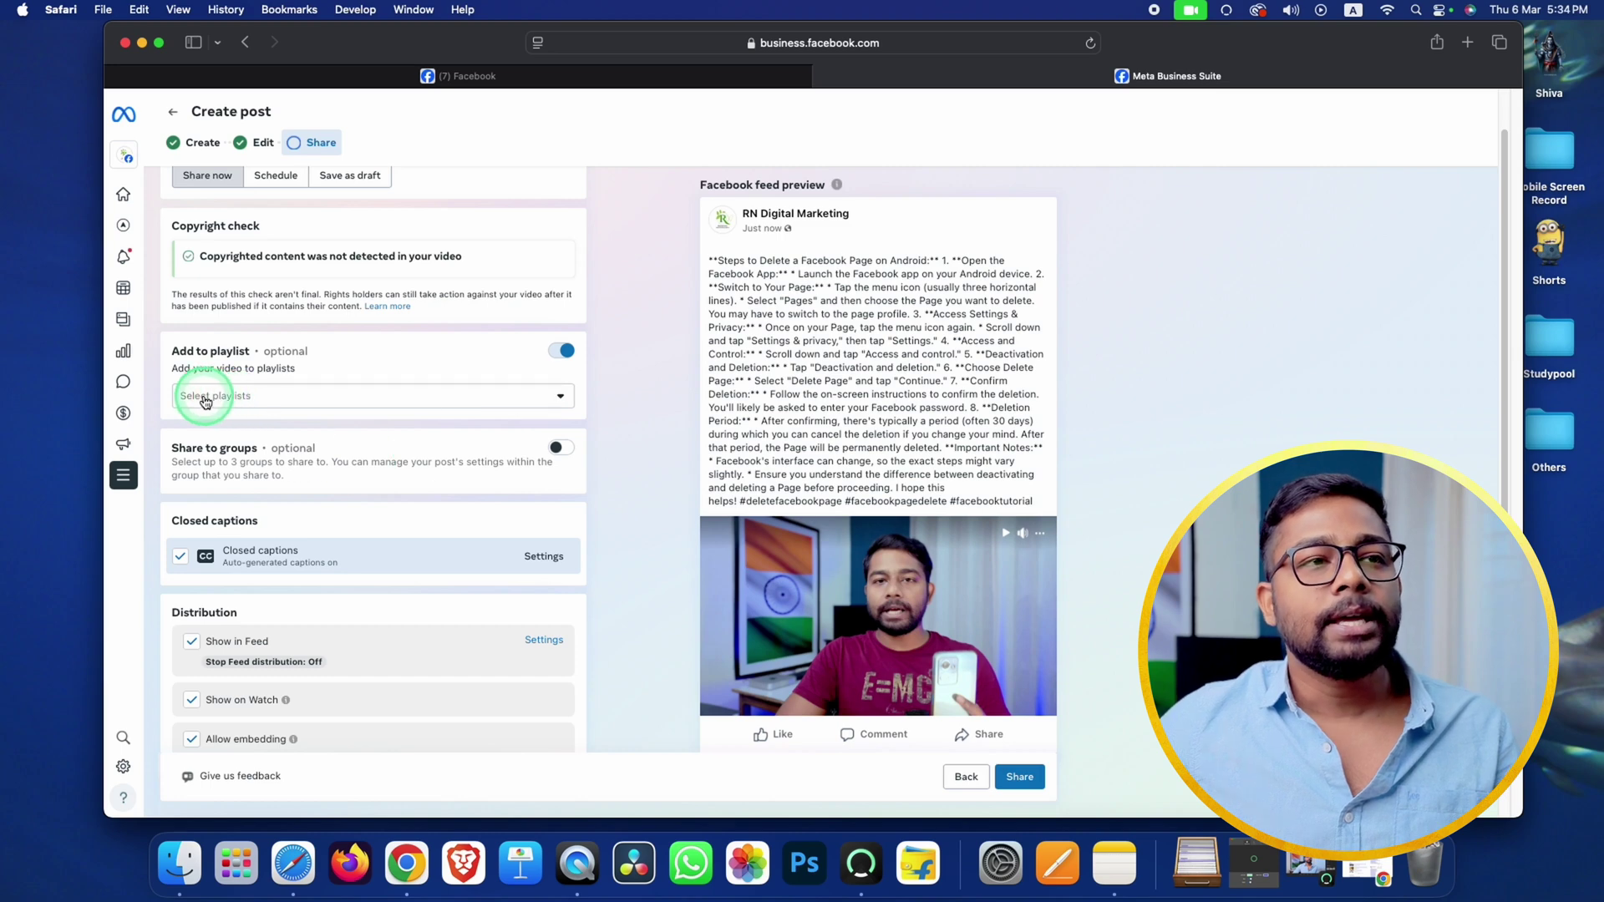
left_click(258, 398)
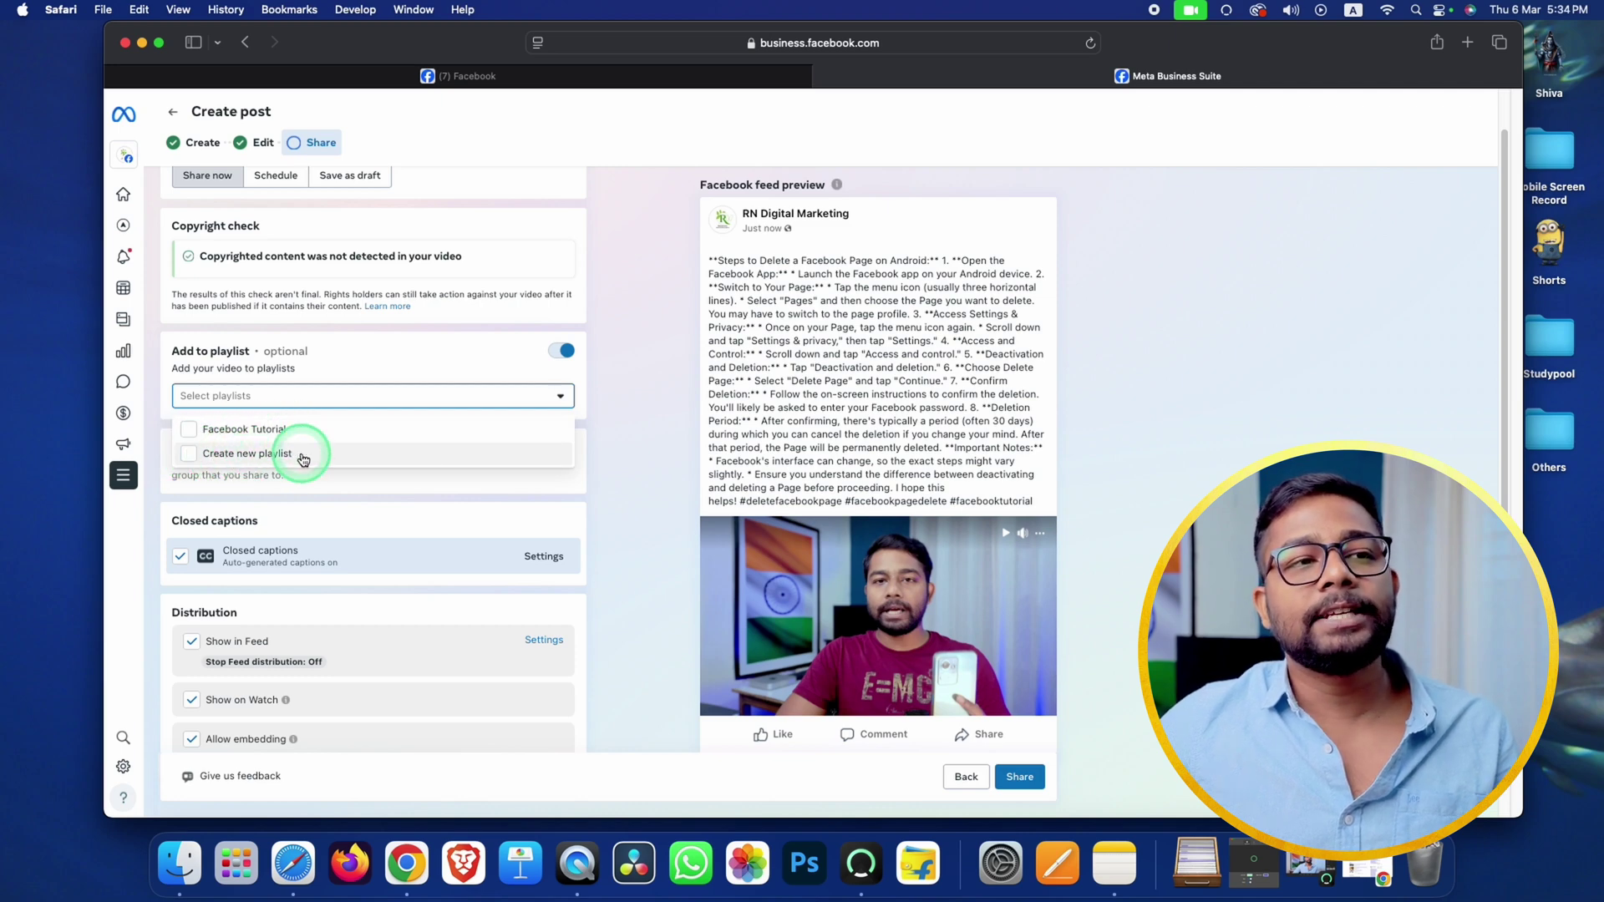
left_click(191, 456)
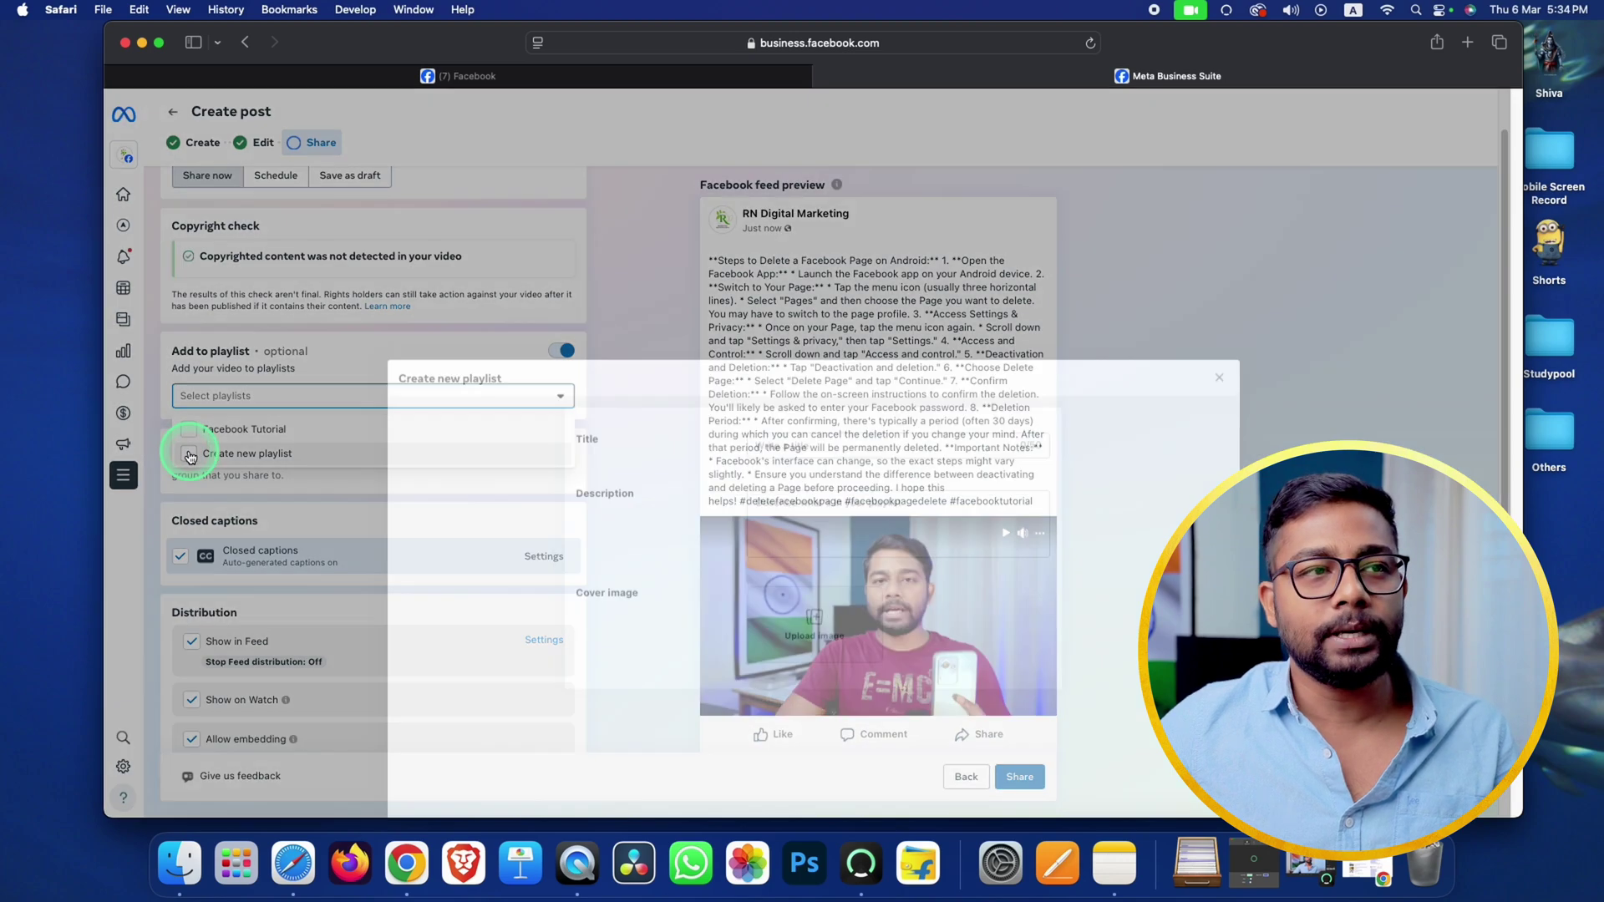
left_click(1216, 137)
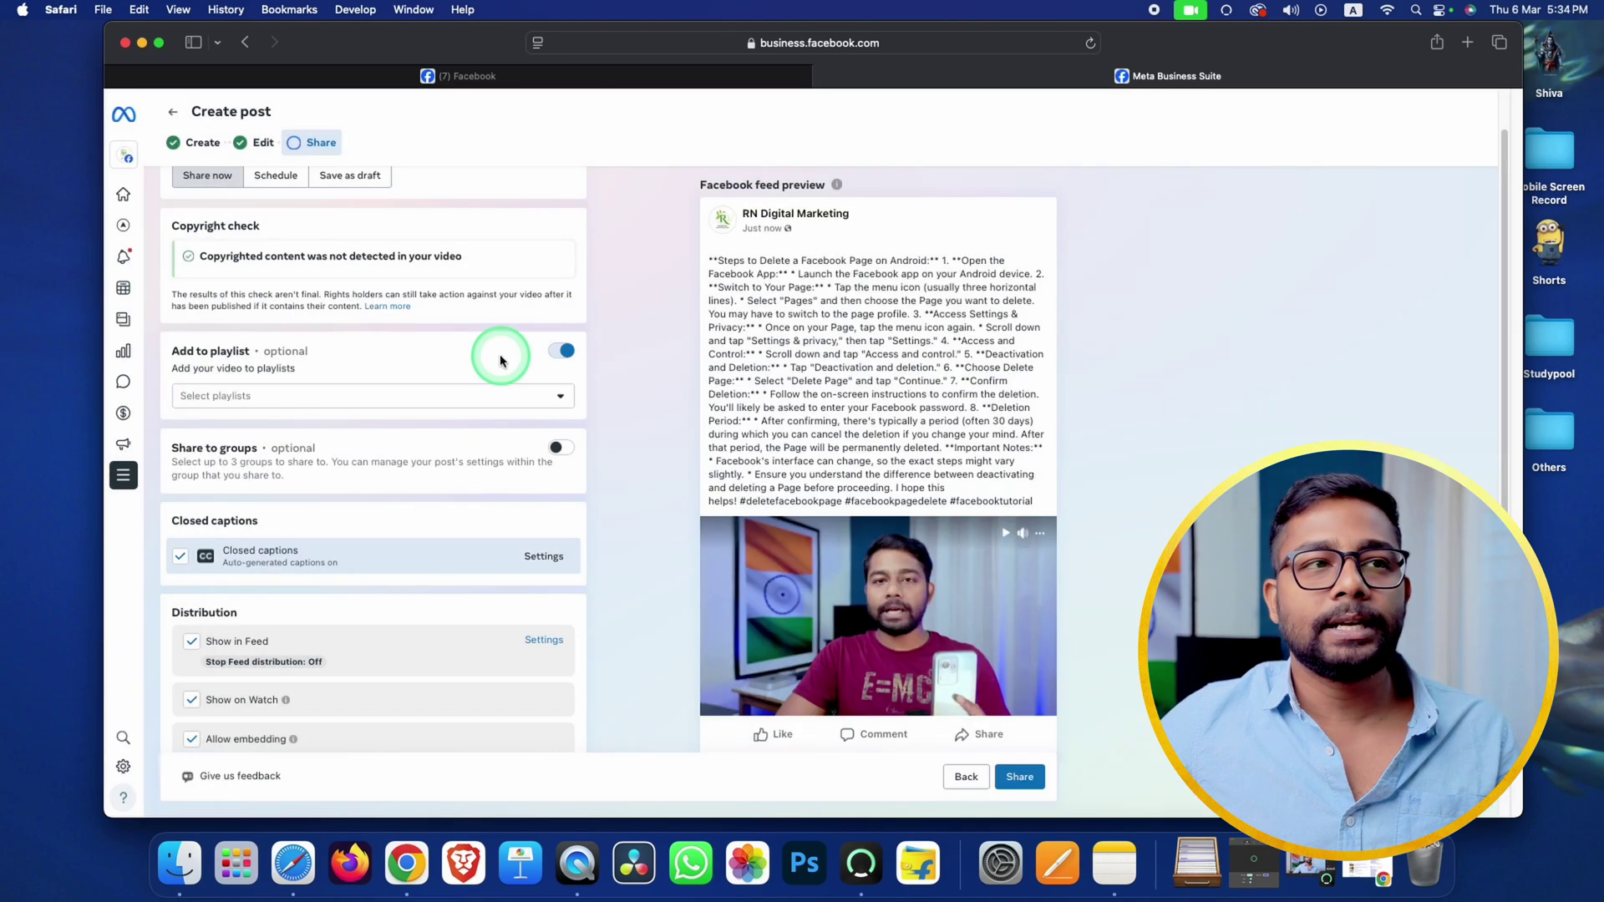
Step: Choose Facebook Tutorial as the video's playlist
left_click(496, 395)
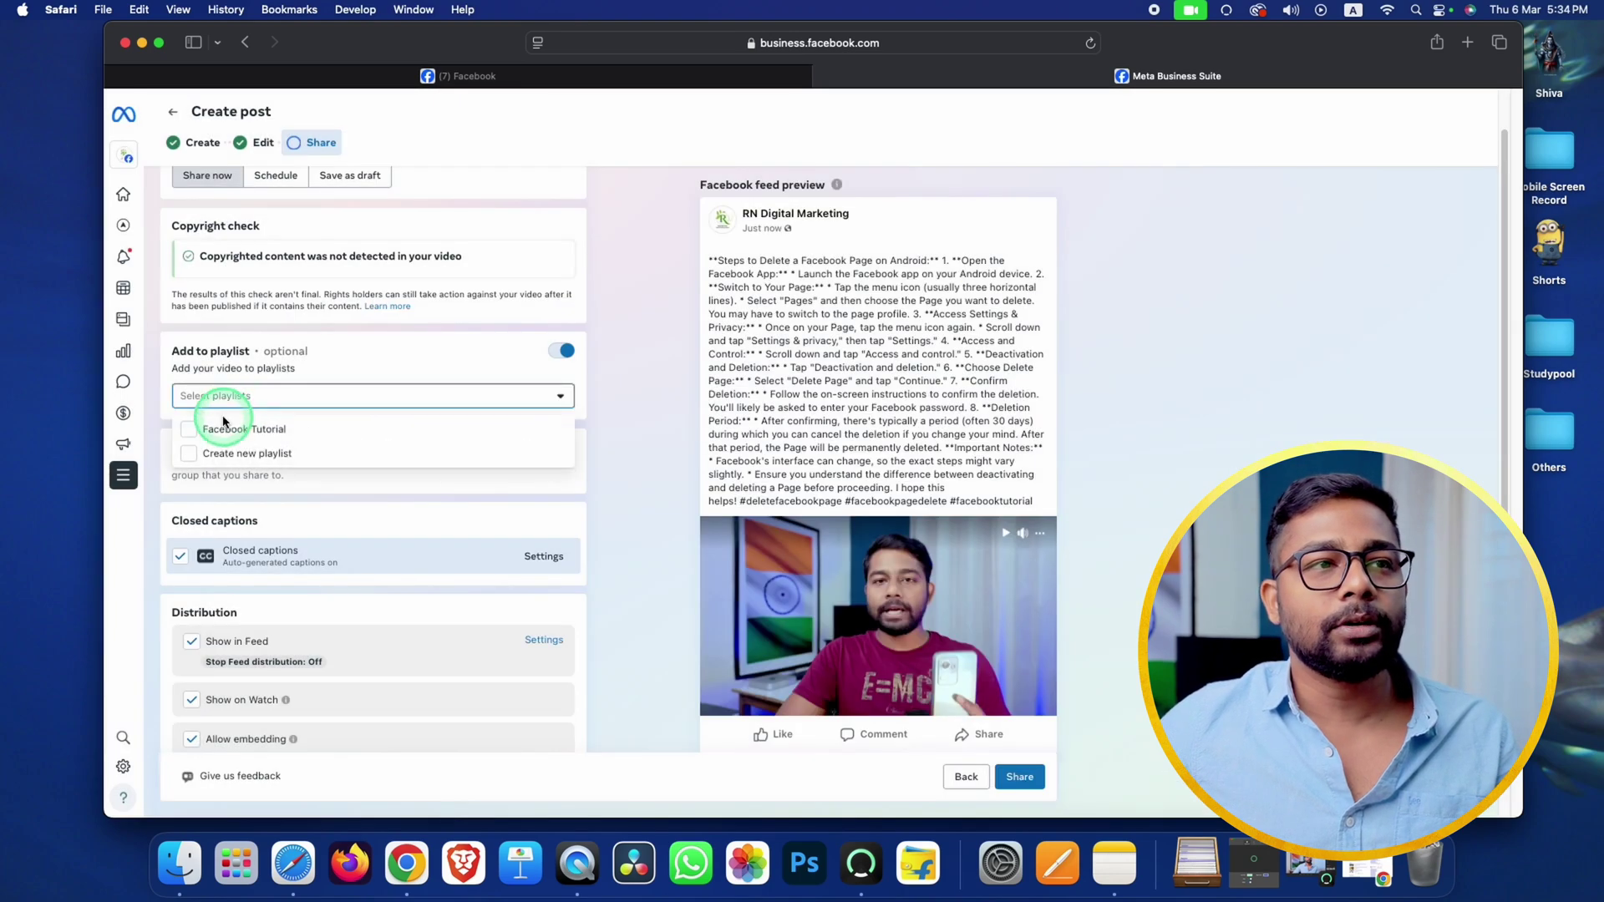
left_click(280, 430)
left_click(431, 349)
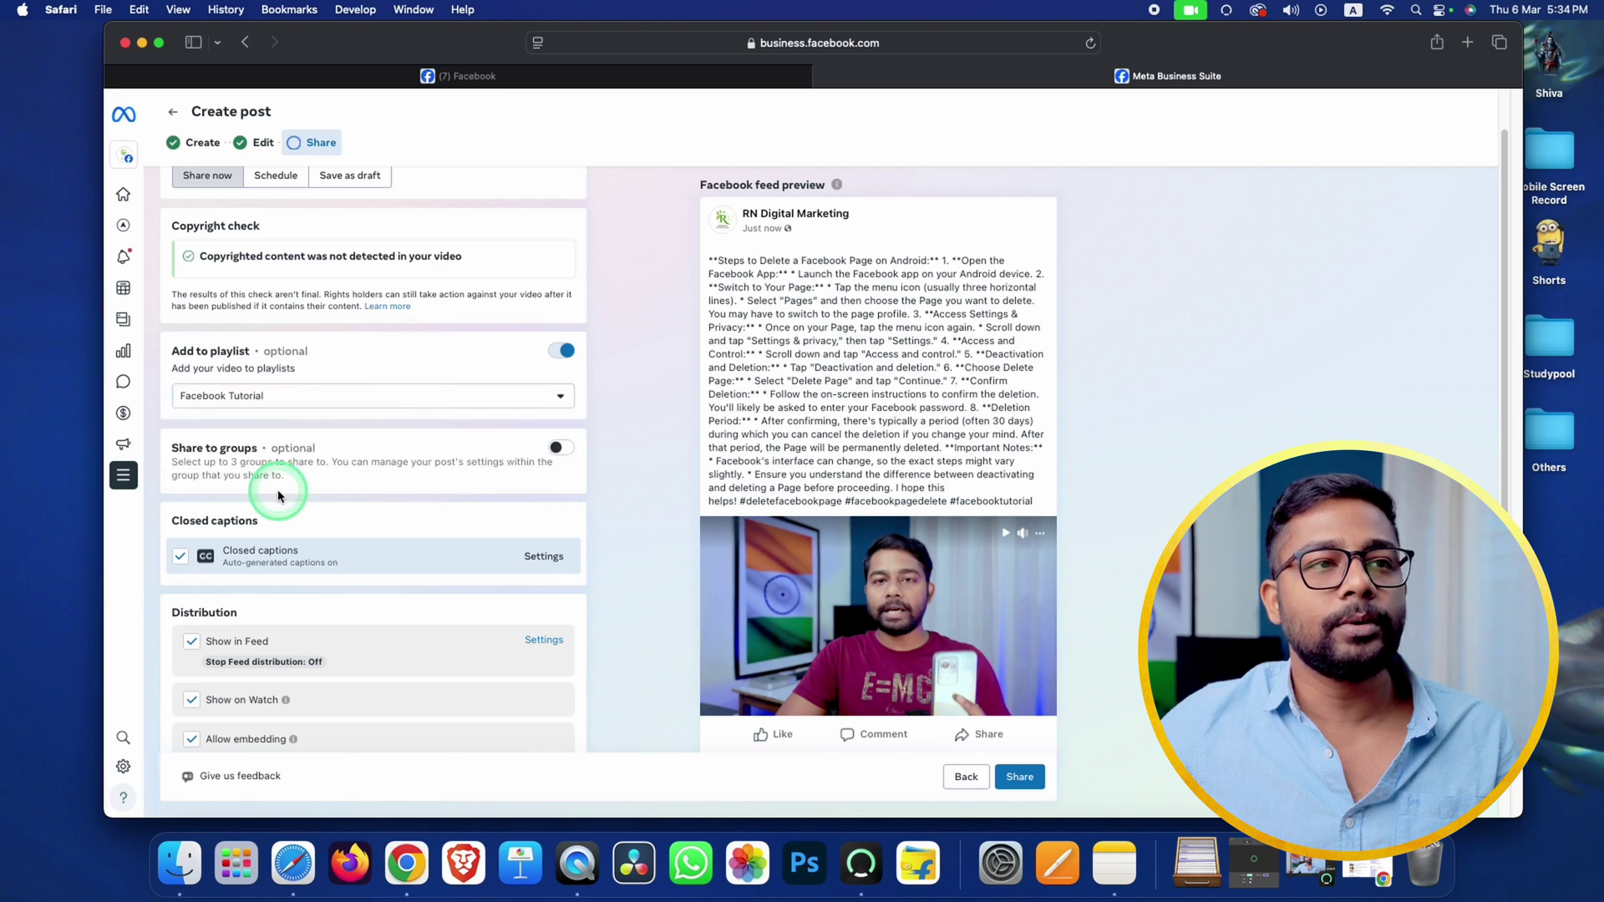
Step: Turn sharing to groups on, open the list of selectable groups, and turn the option back off
scroll(278, 477, "down", 5)
scroll(269, 476, "up", 4)
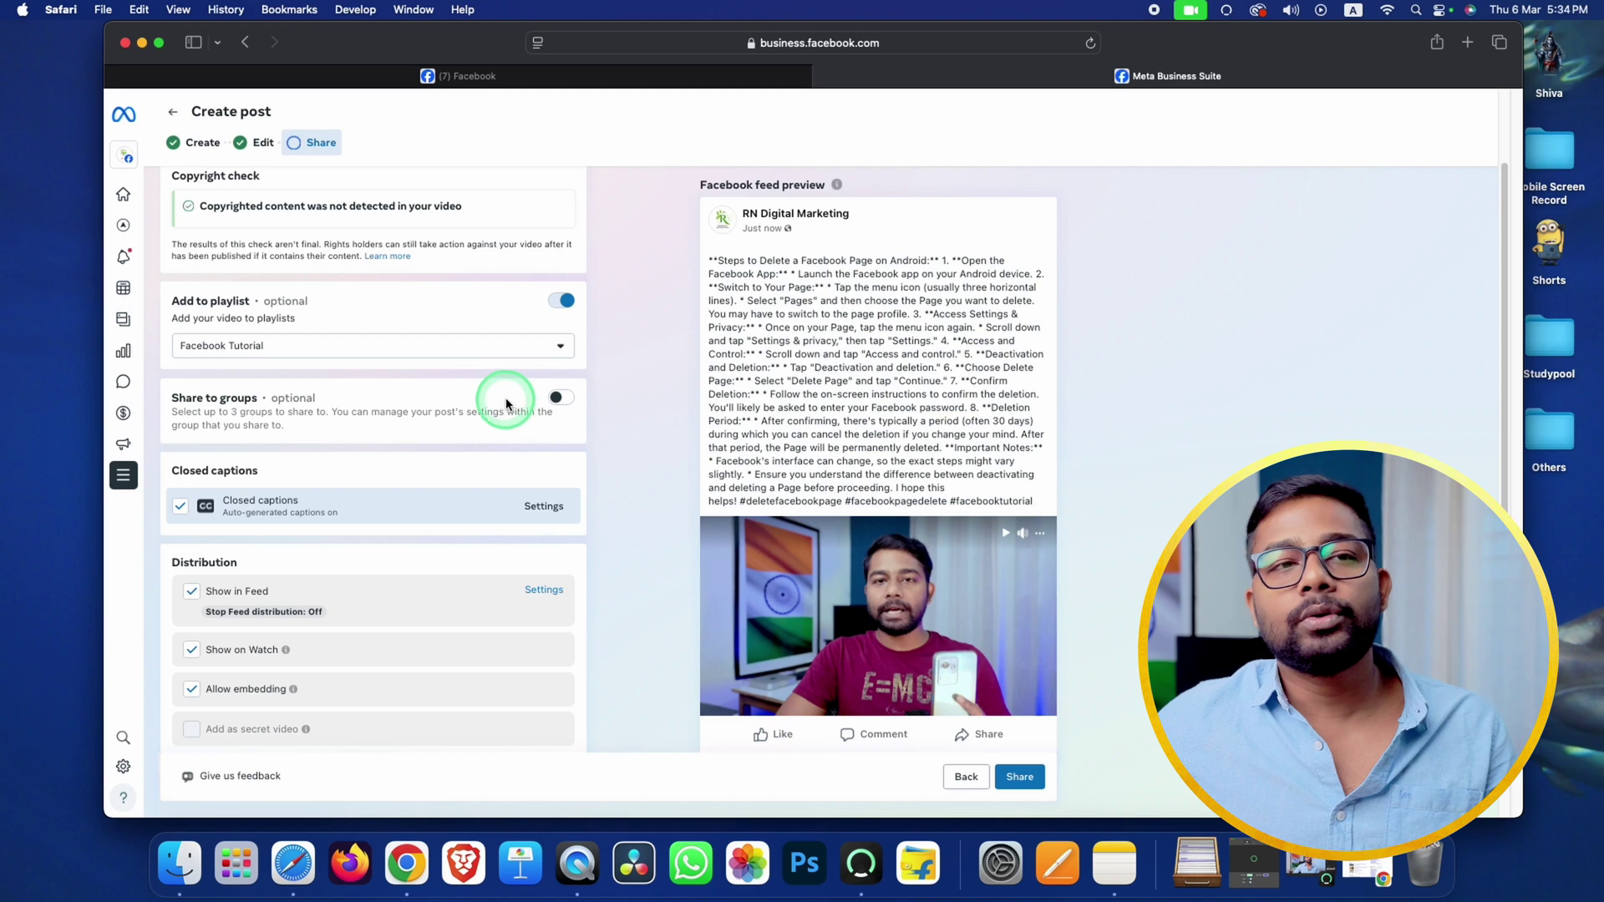
left_click(563, 399)
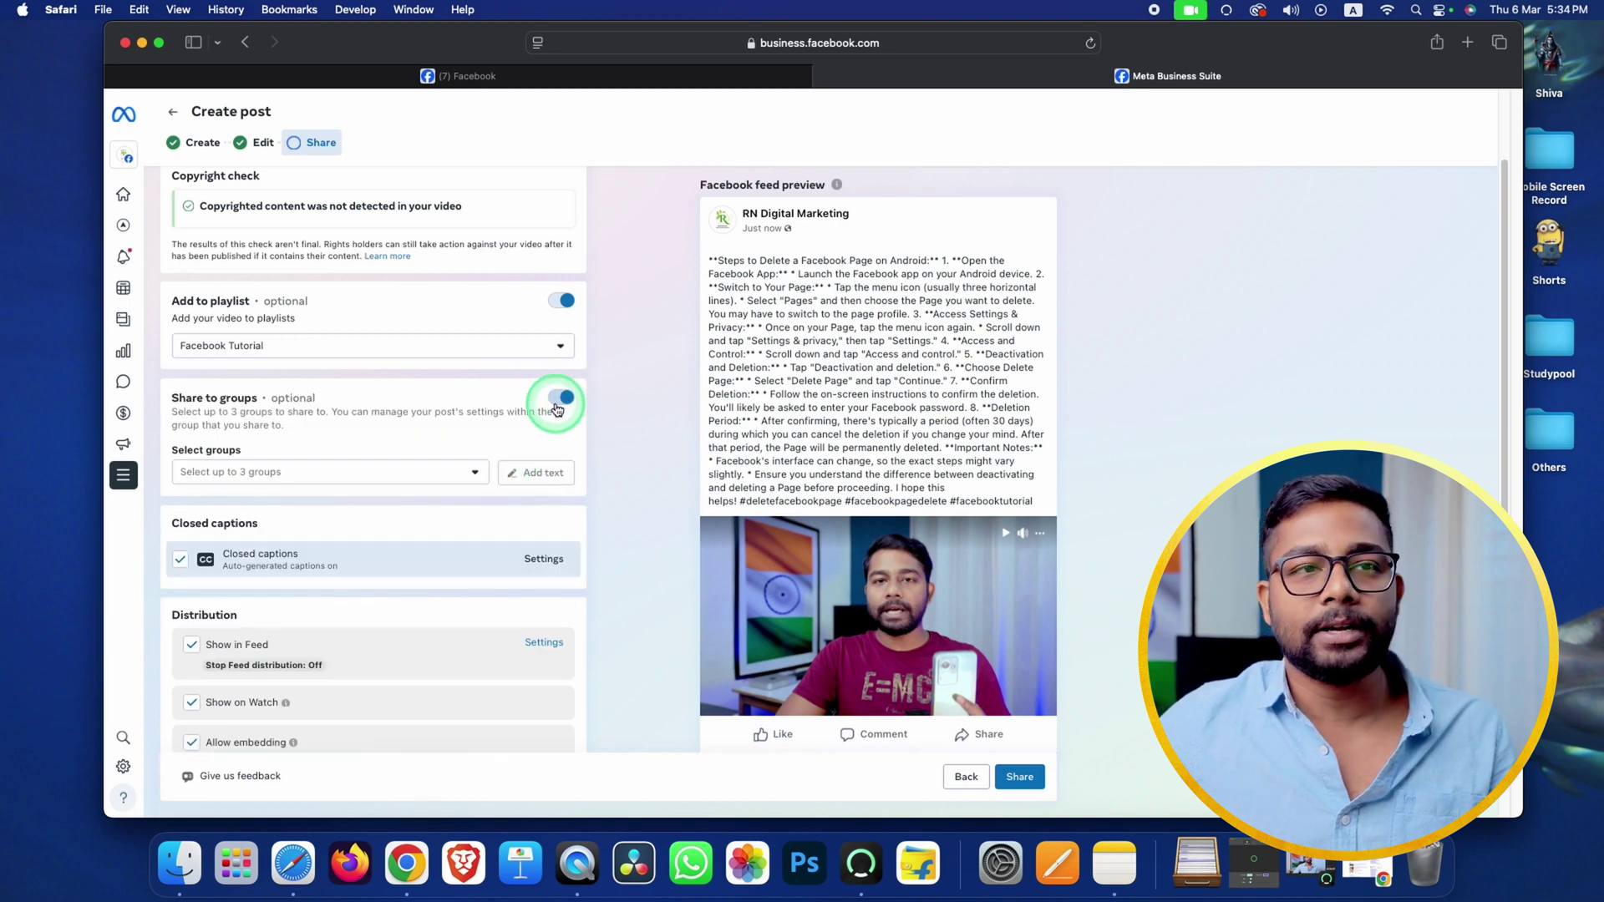
left_click(284, 473)
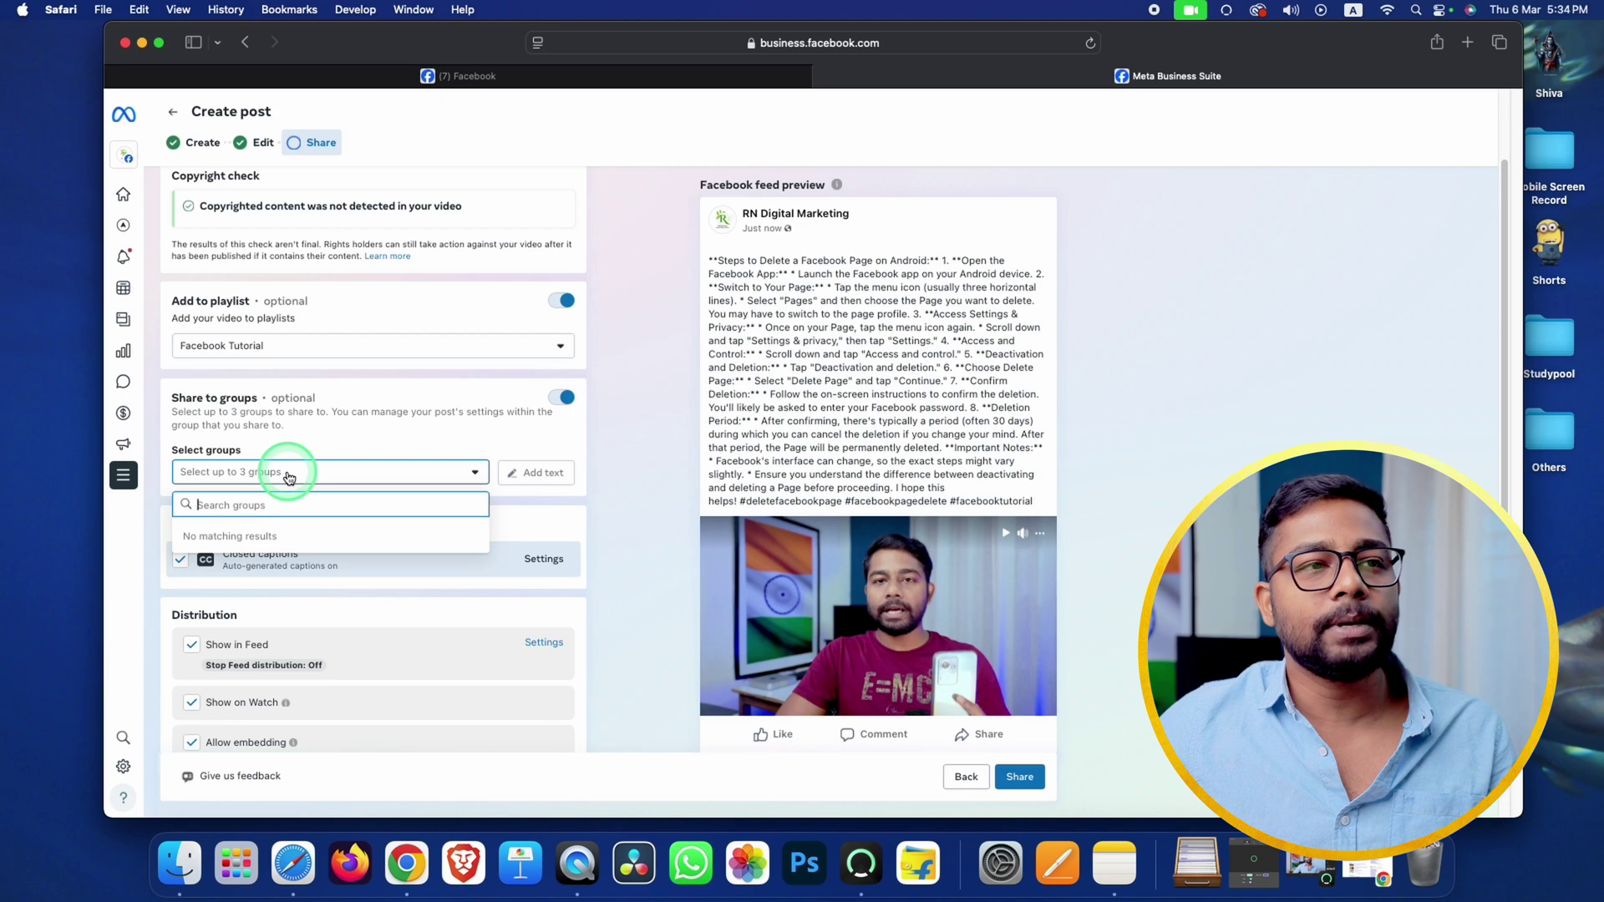
left_click(559, 400)
Step: Review the closed captions setting and the Show in Feed, Show on Watch and Allow embedding distribution options
scroll(393, 484, "down", 3)
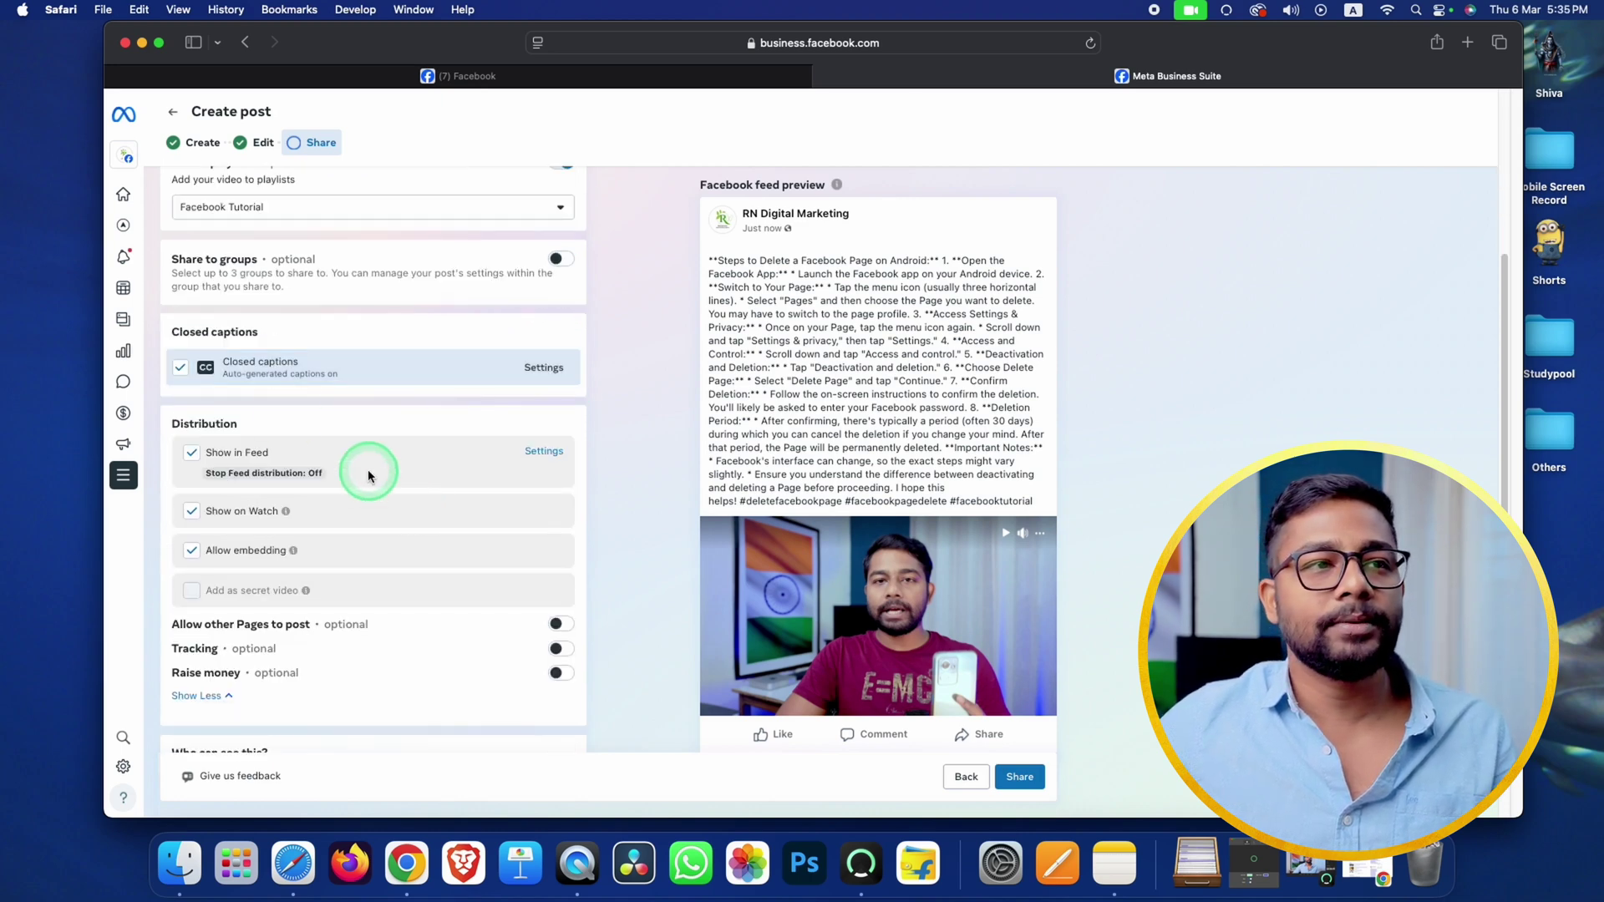
left_click(186, 371)
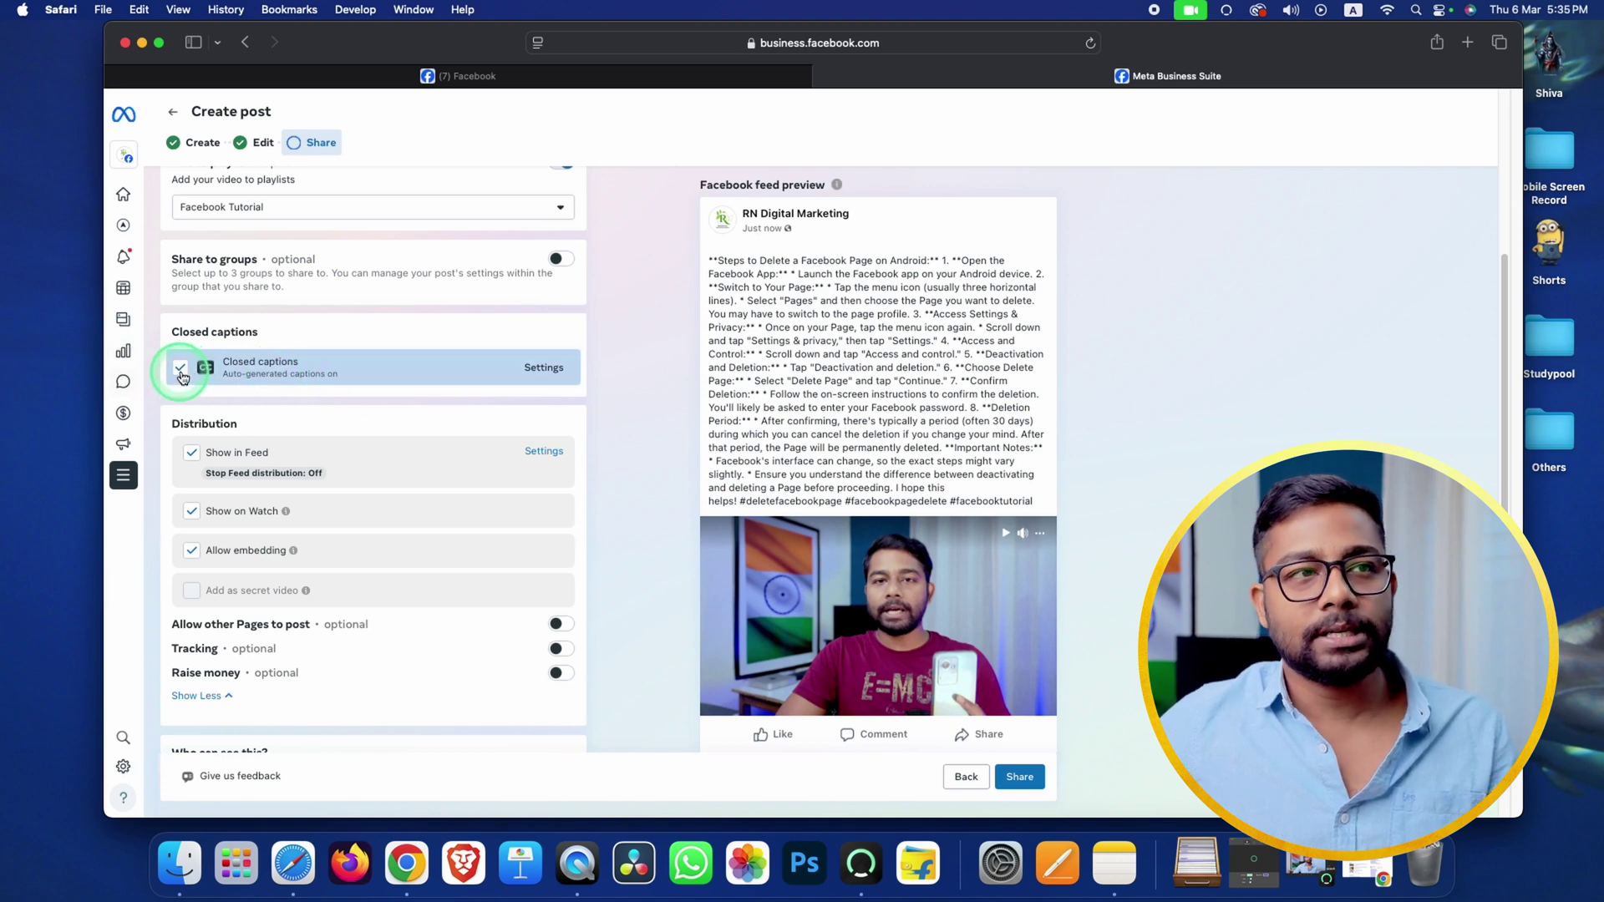
scroll(359, 451, "down", 1)
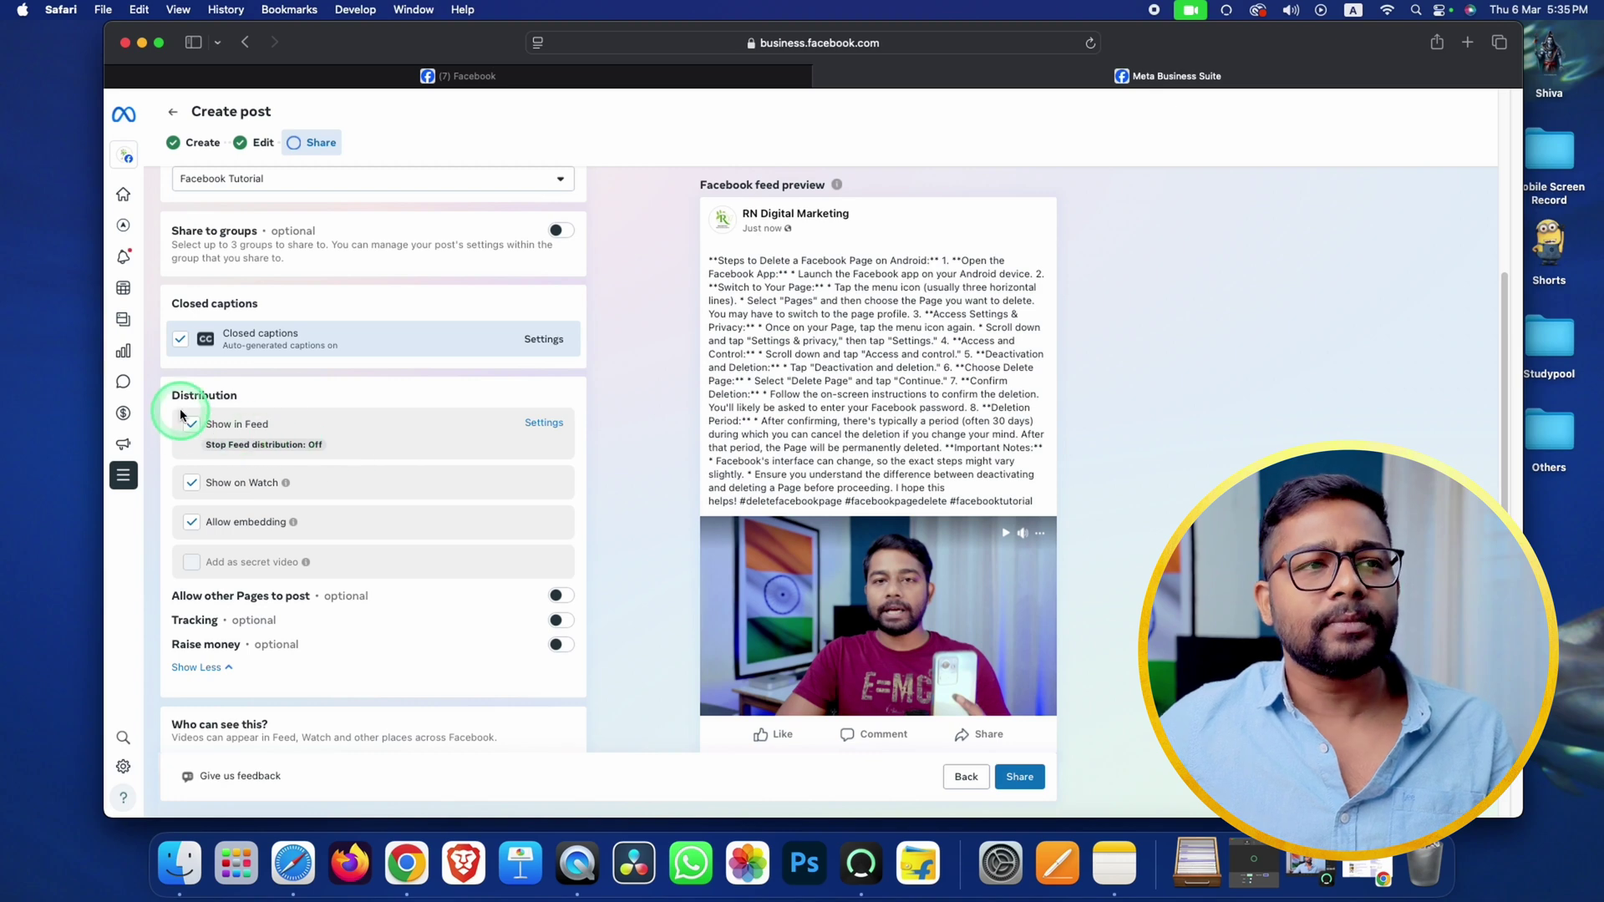
left_click(195, 435)
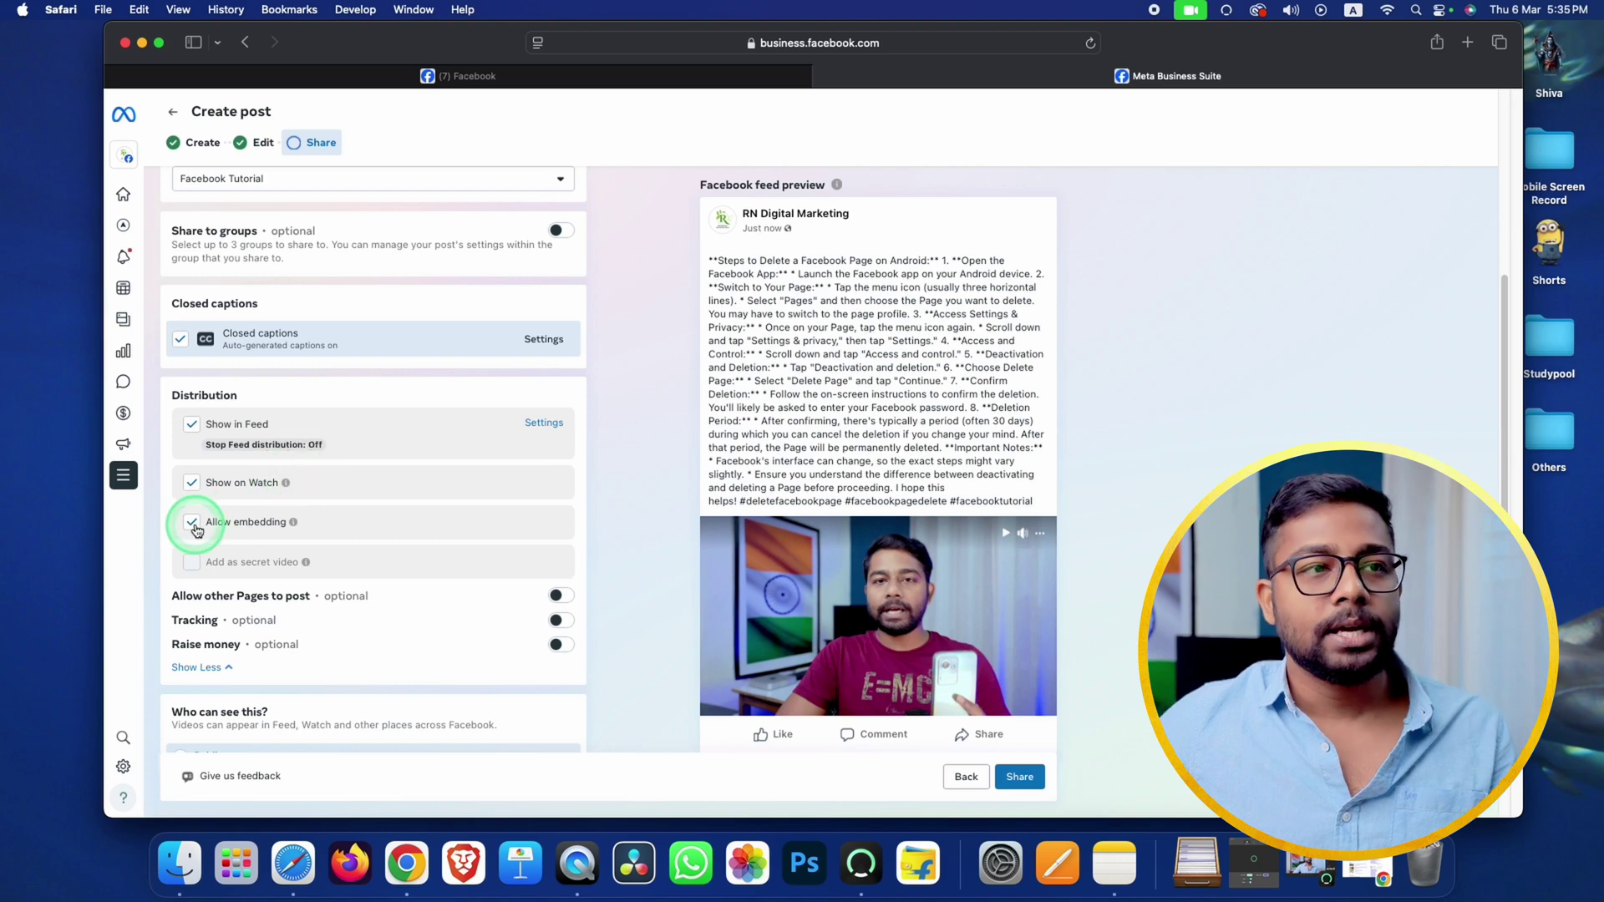
Step: Turn on allowing other Pages to post the video, view the selectable Pages, and turn the option back off
scroll(348, 555, "down", 3)
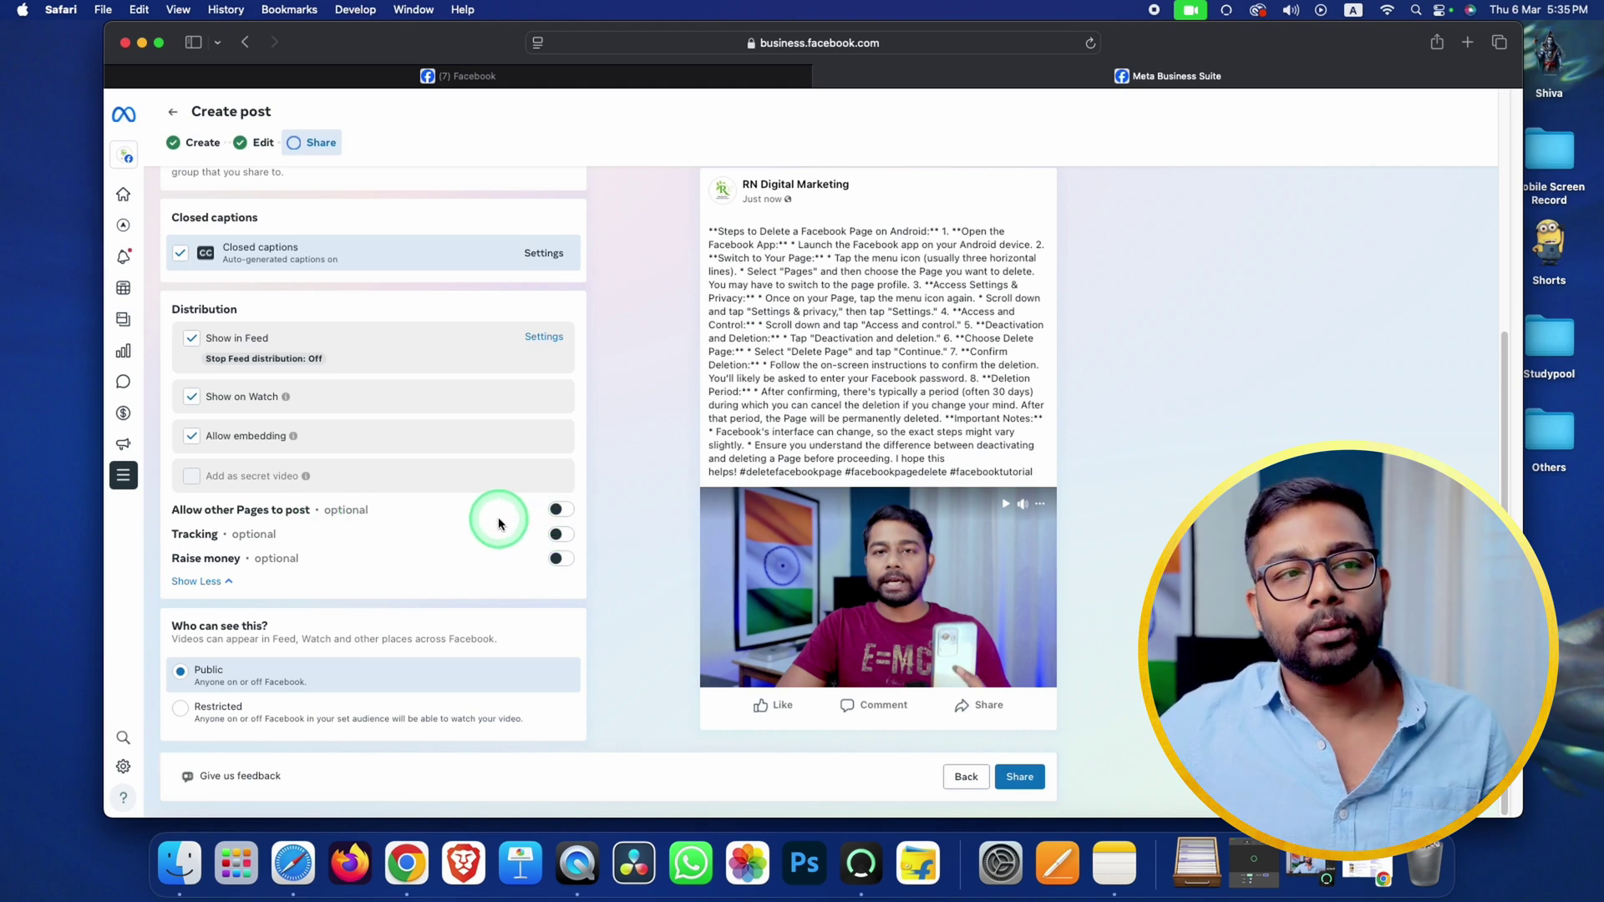
left_click(563, 510)
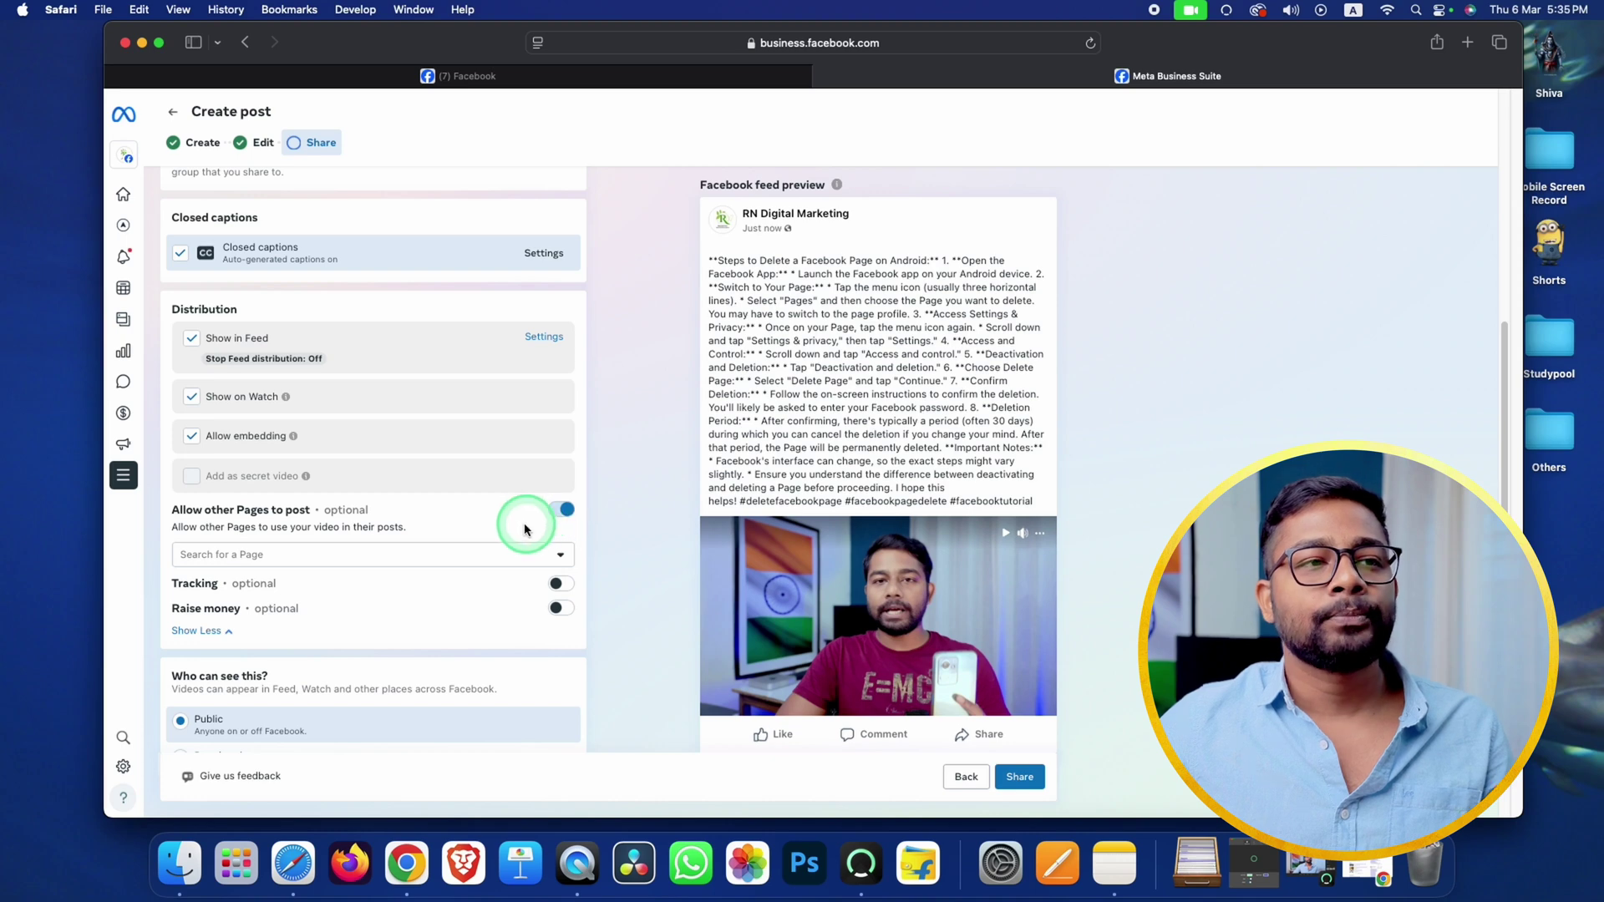
left_click(272, 555)
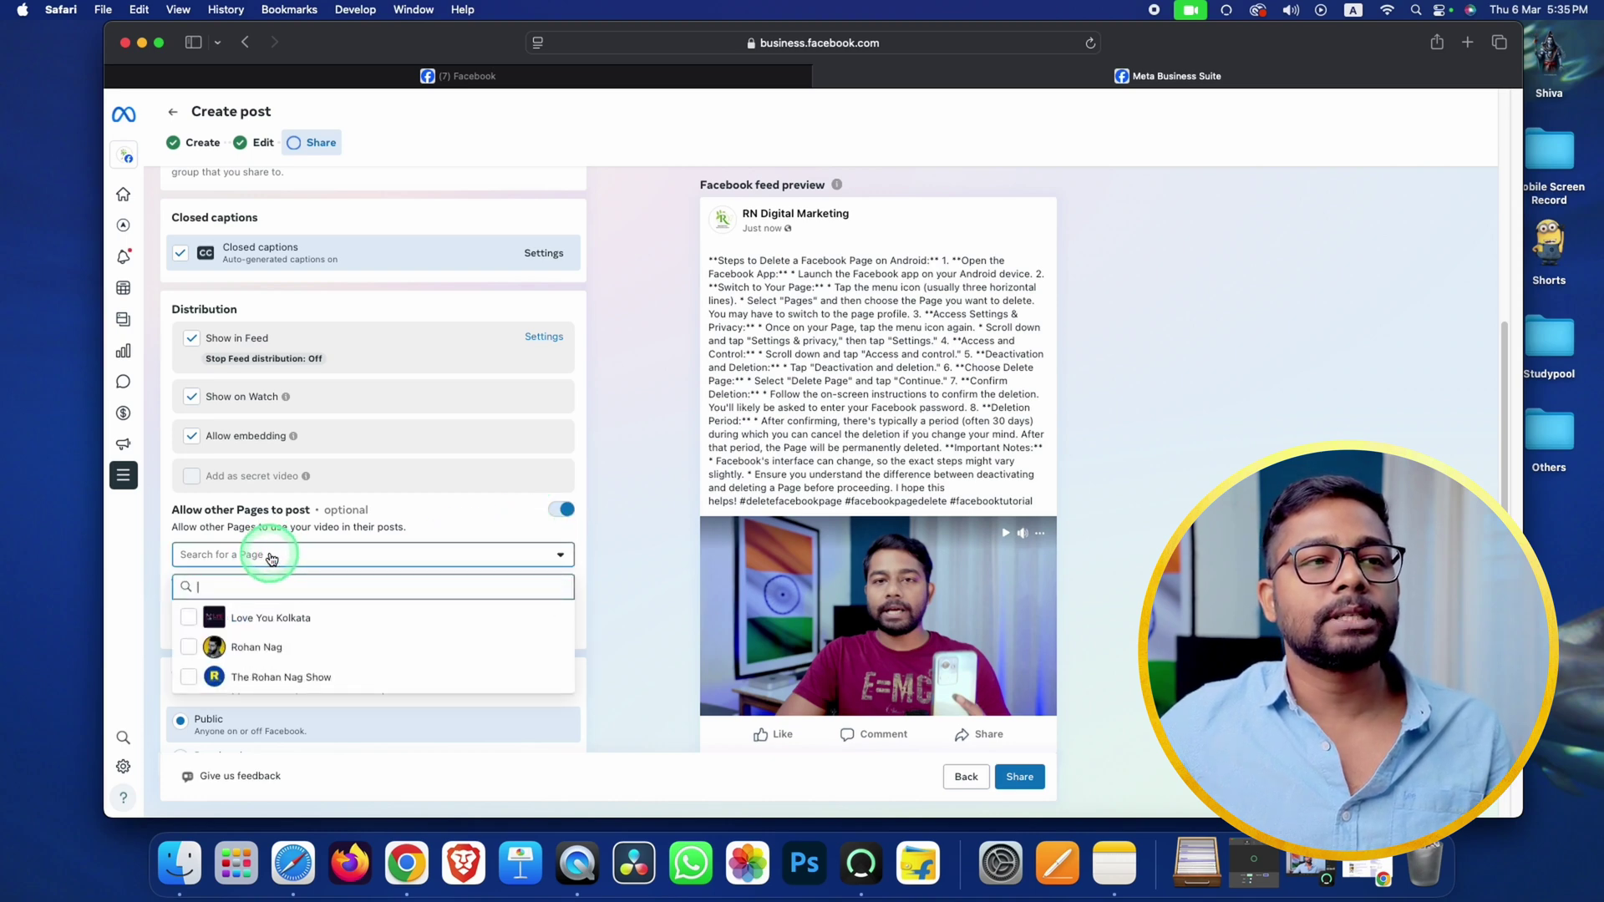
left_click(272, 556)
left_click(270, 555)
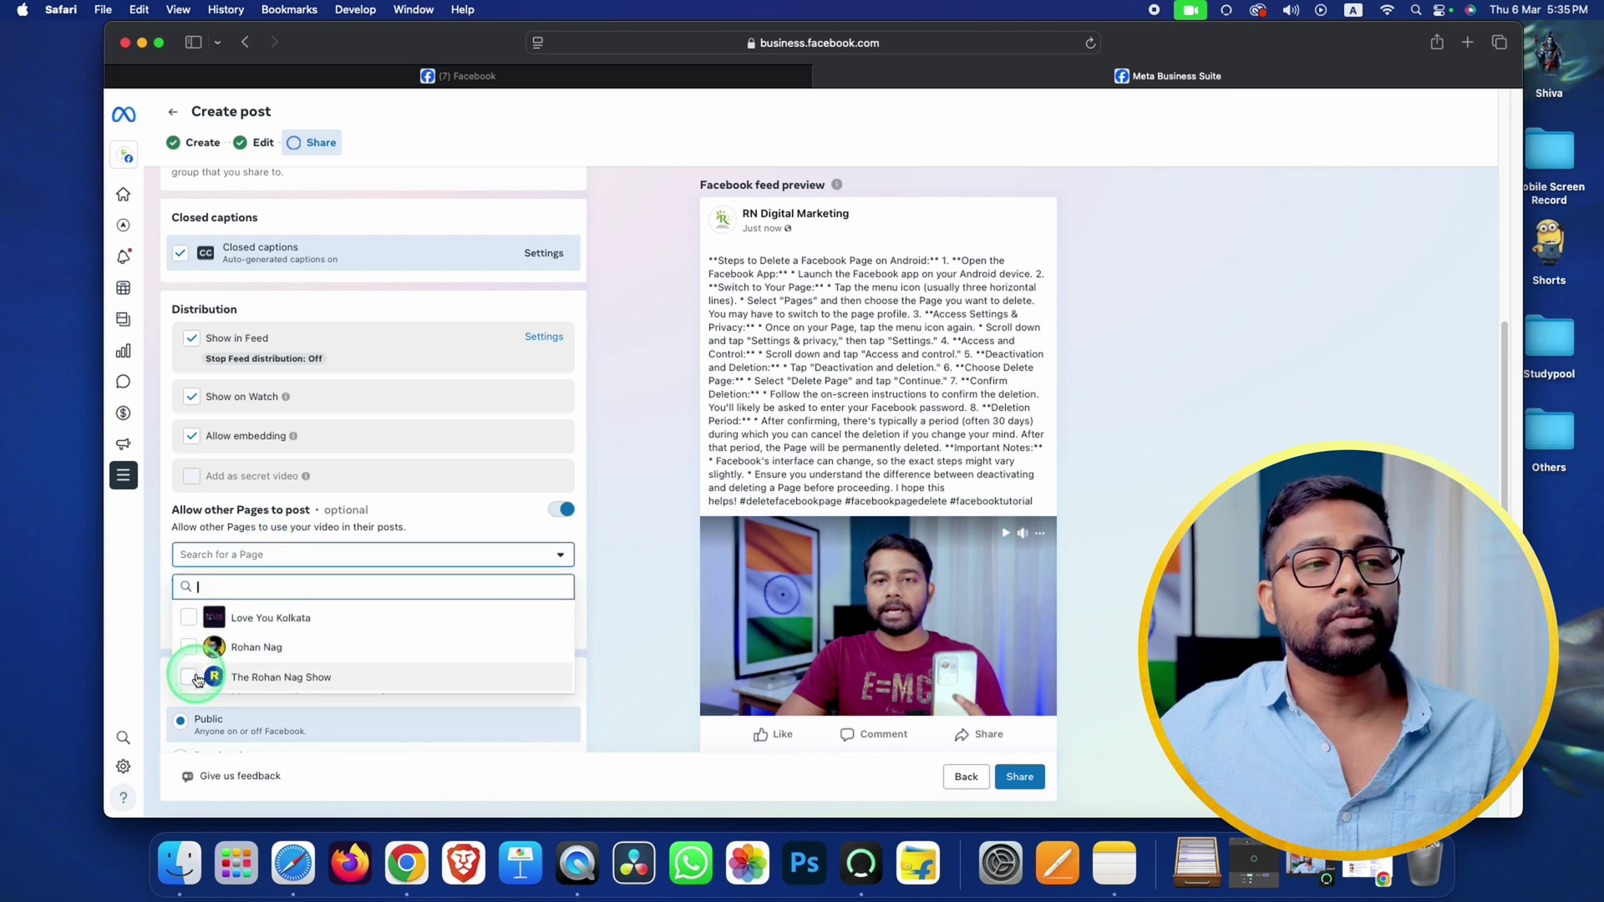
left_click(466, 520)
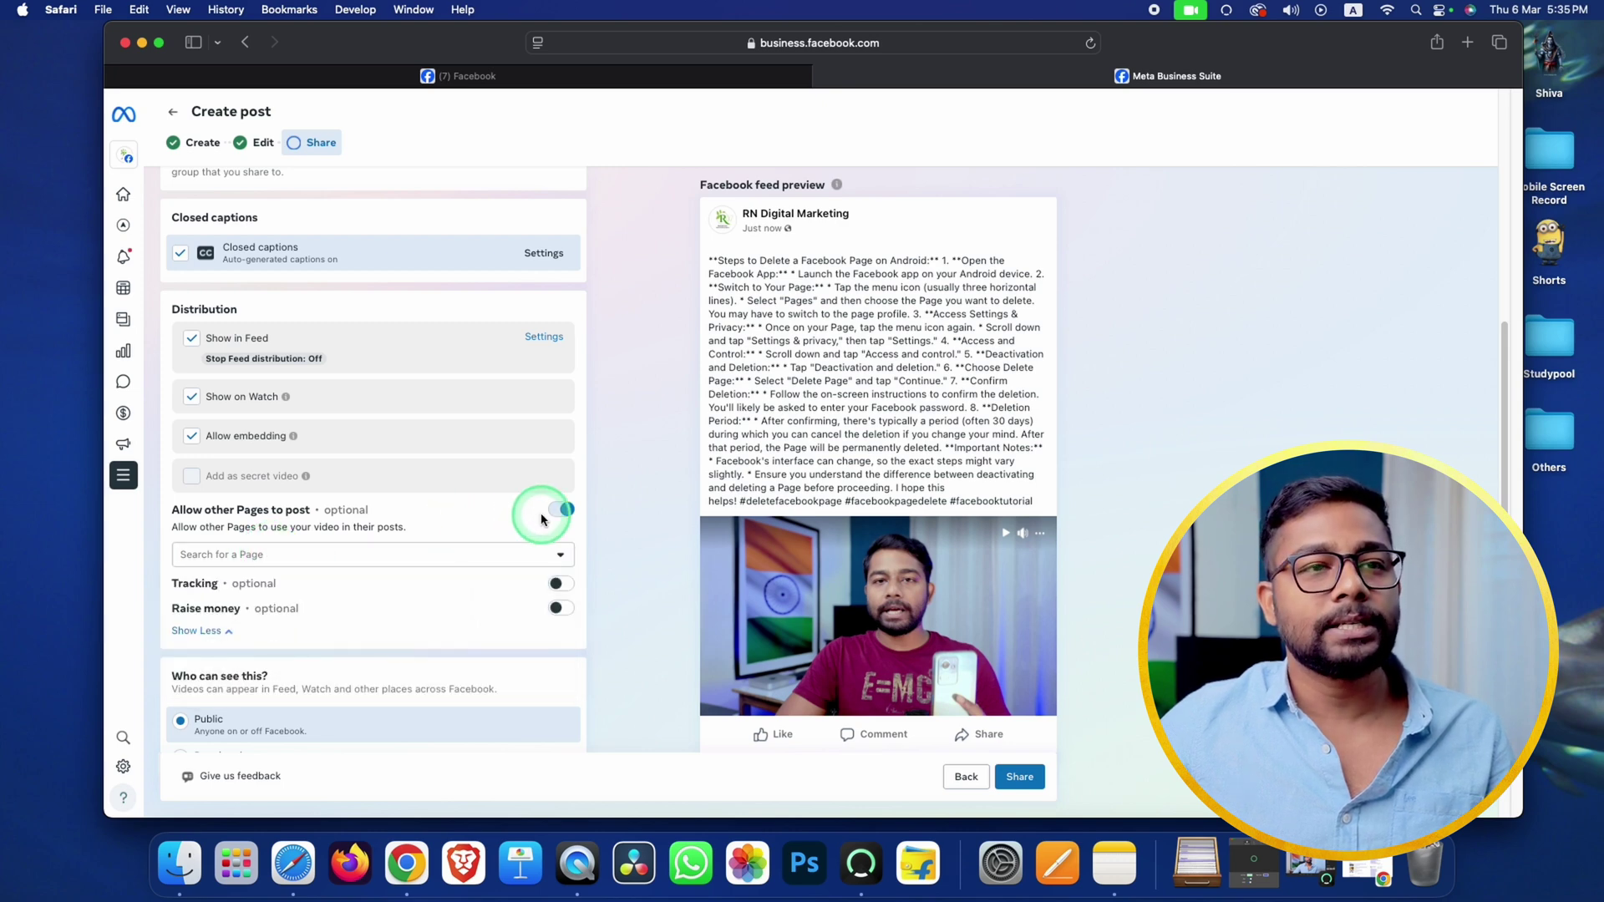
left_click(541, 516)
left_click(218, 539)
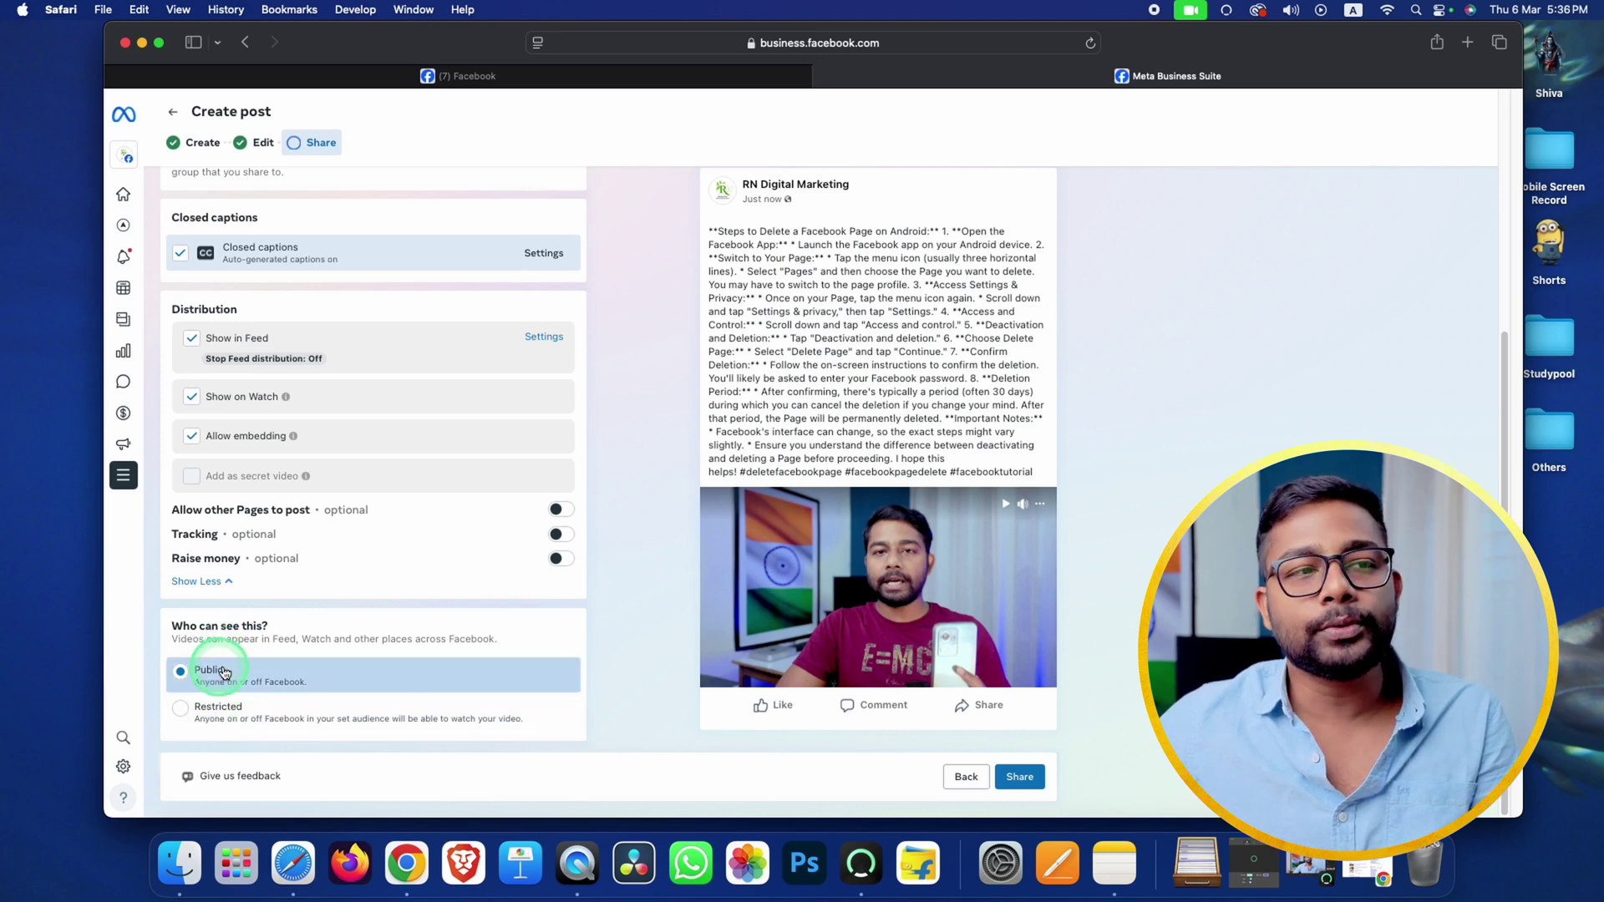
Step: Open the restricted audience settings, look through the age choices and location field, and cancel without restricting the audience
left_click(182, 712)
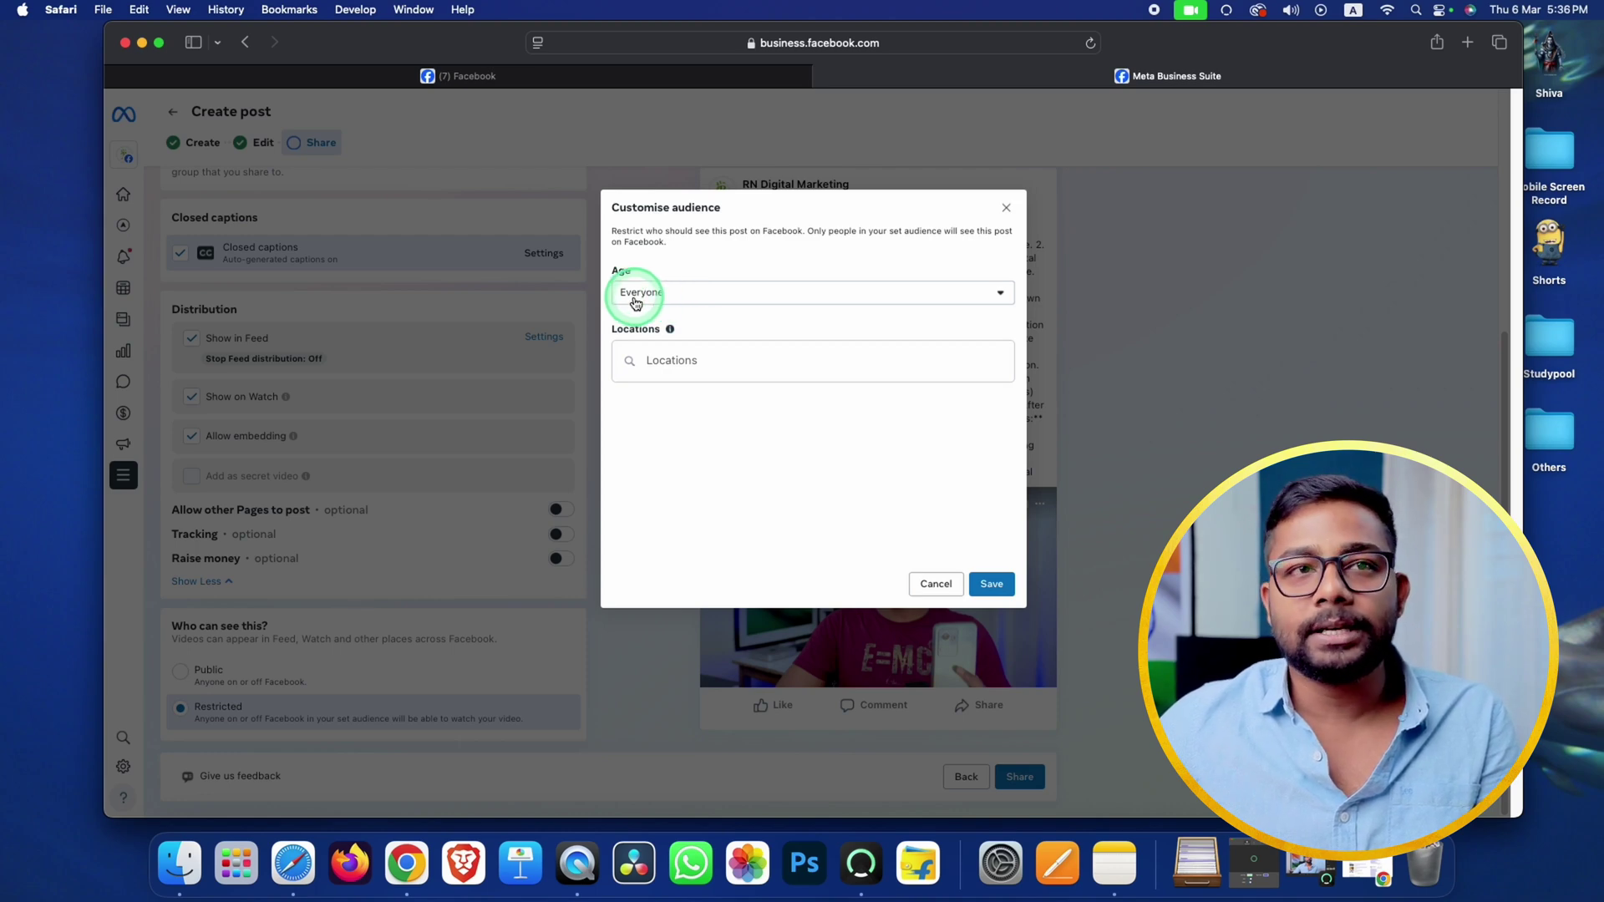
left_click(674, 295)
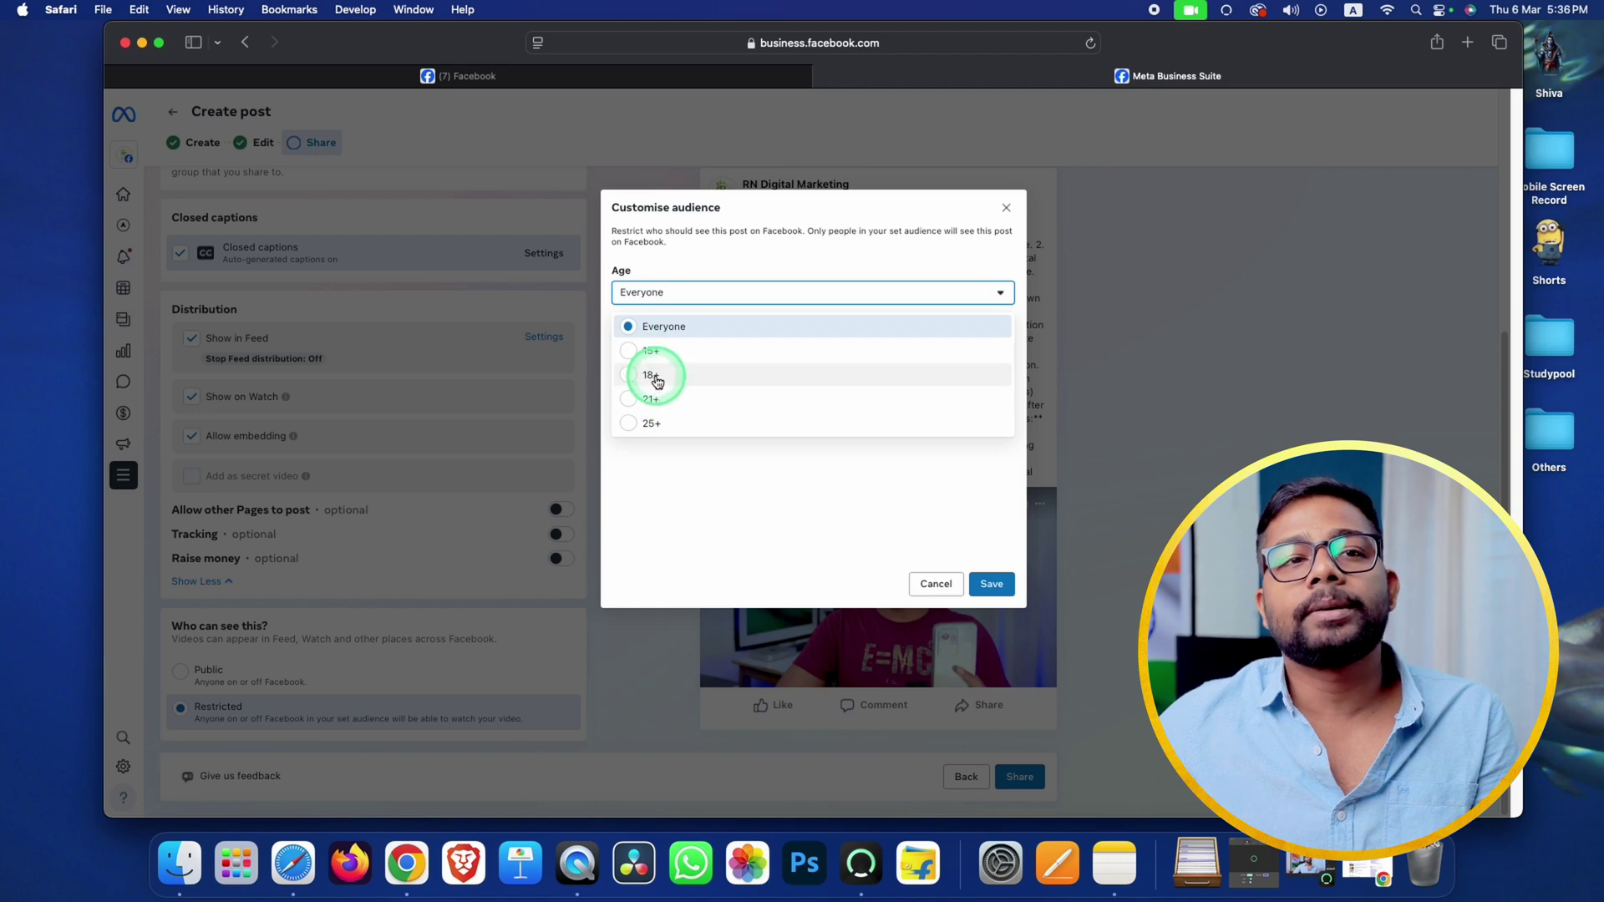
left_click(754, 261)
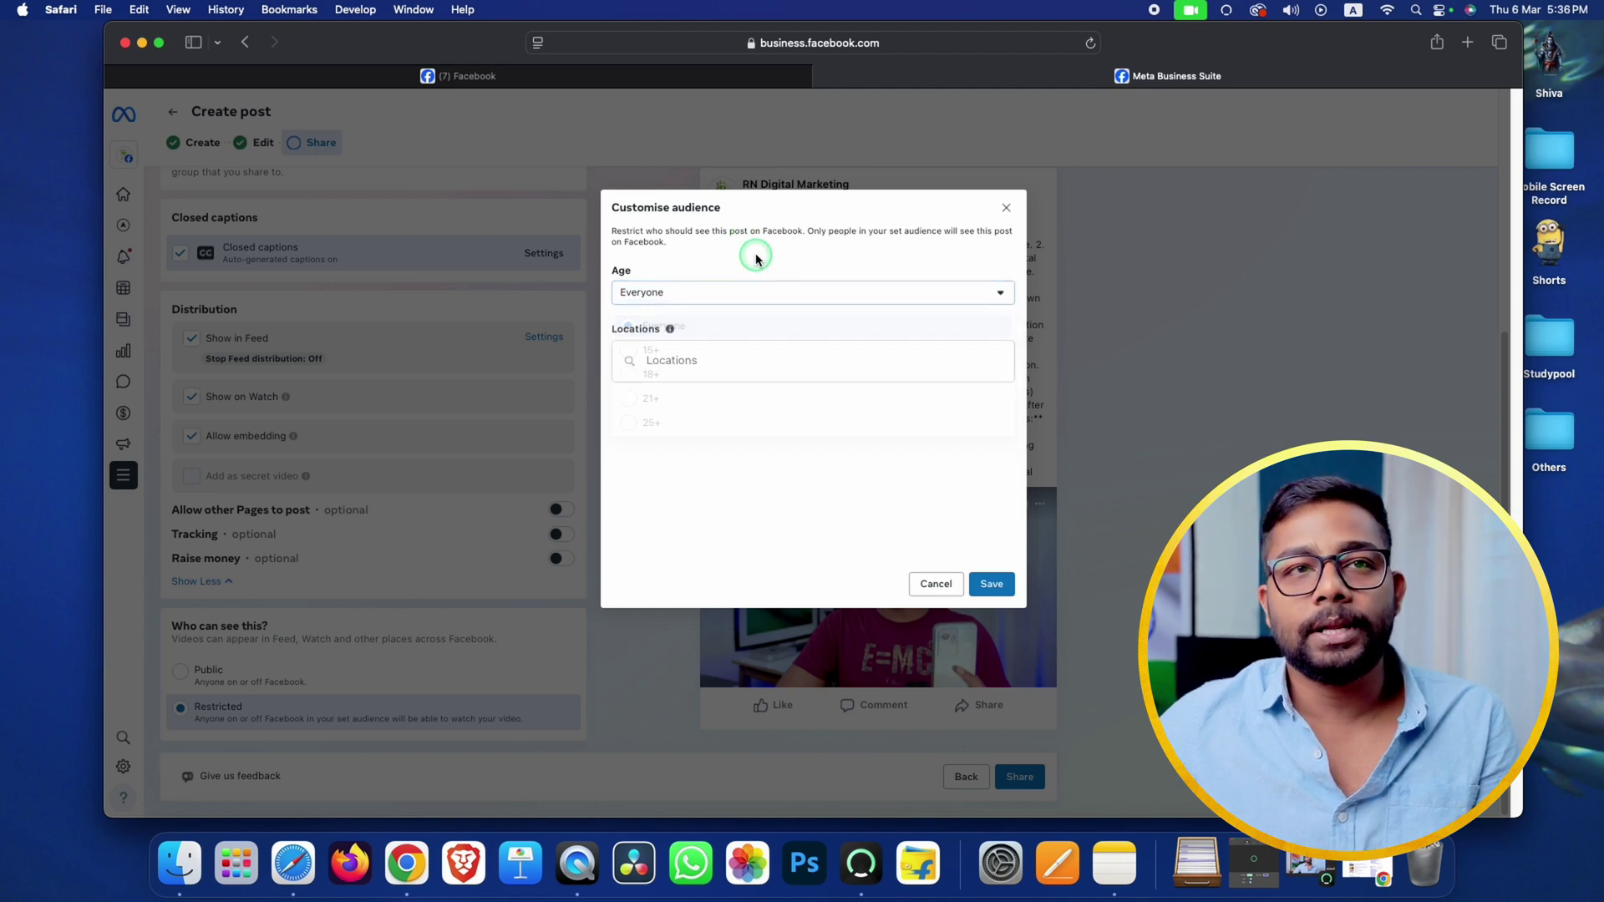
left_click(694, 356)
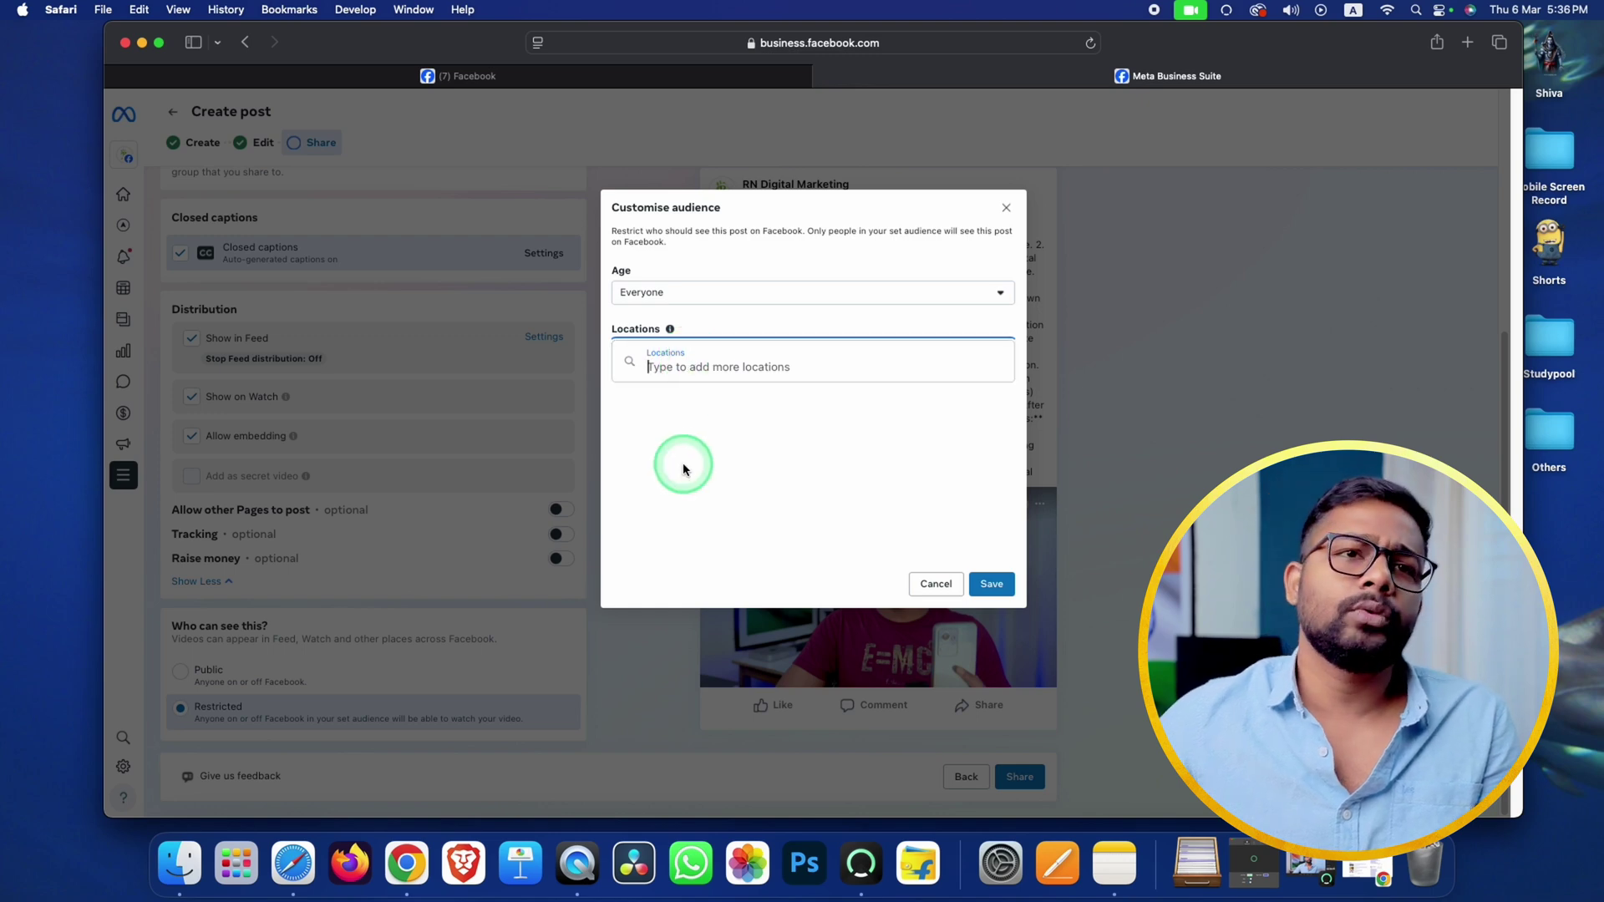
left_click(935, 583)
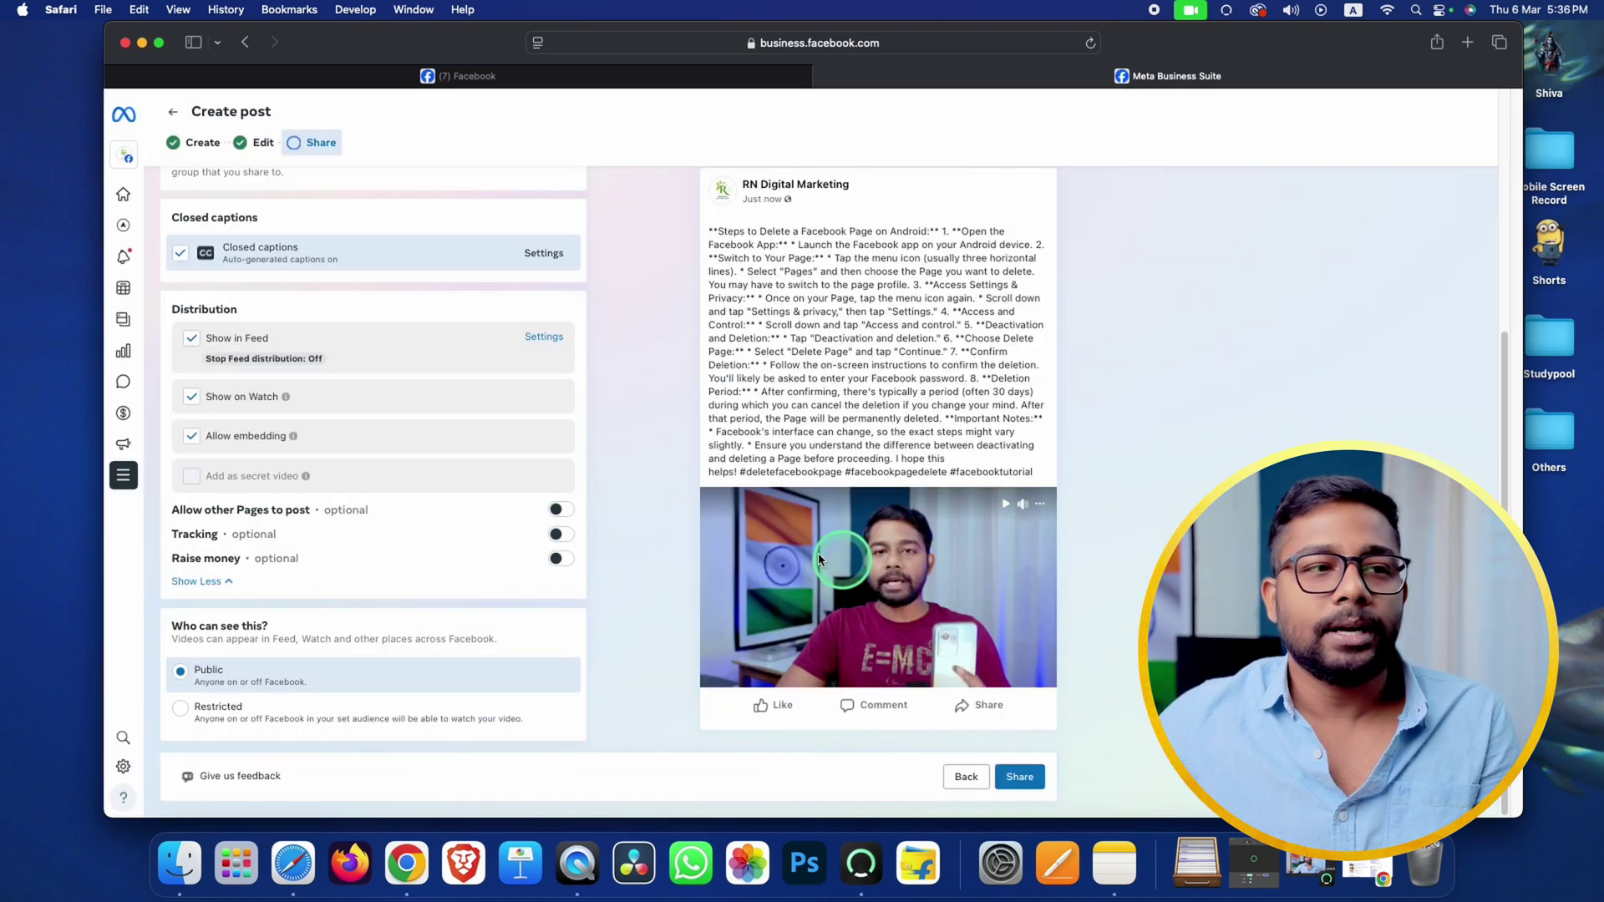
Step: Share the video post to the Page, finish the processing dialog, and dismiss the offer to create a reel
left_click(1021, 777)
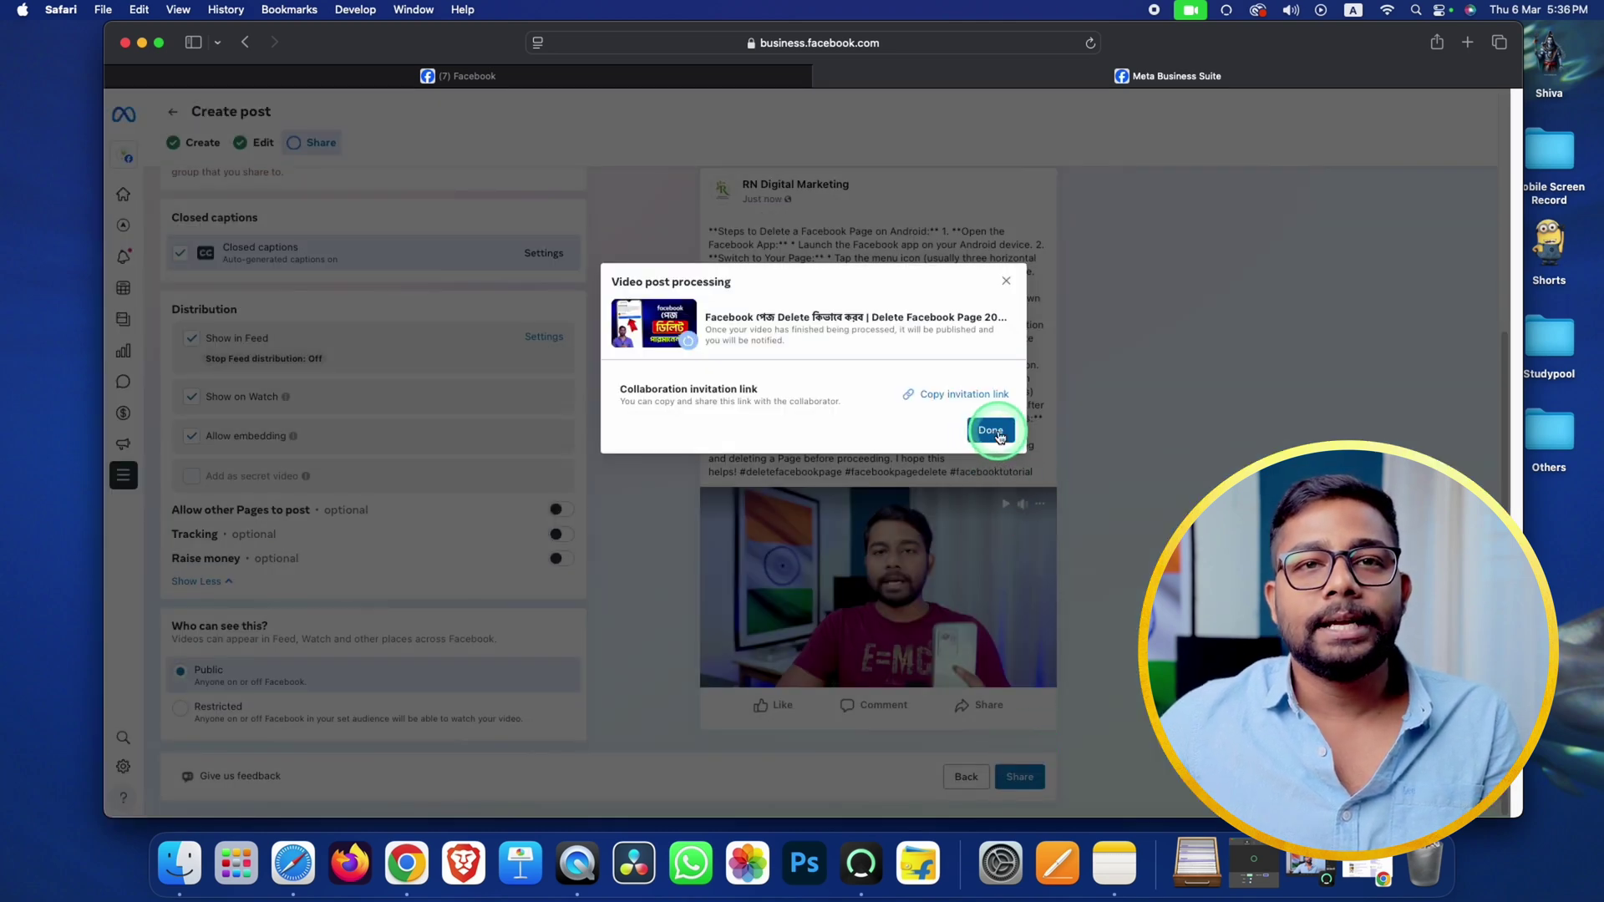
left_click(998, 435)
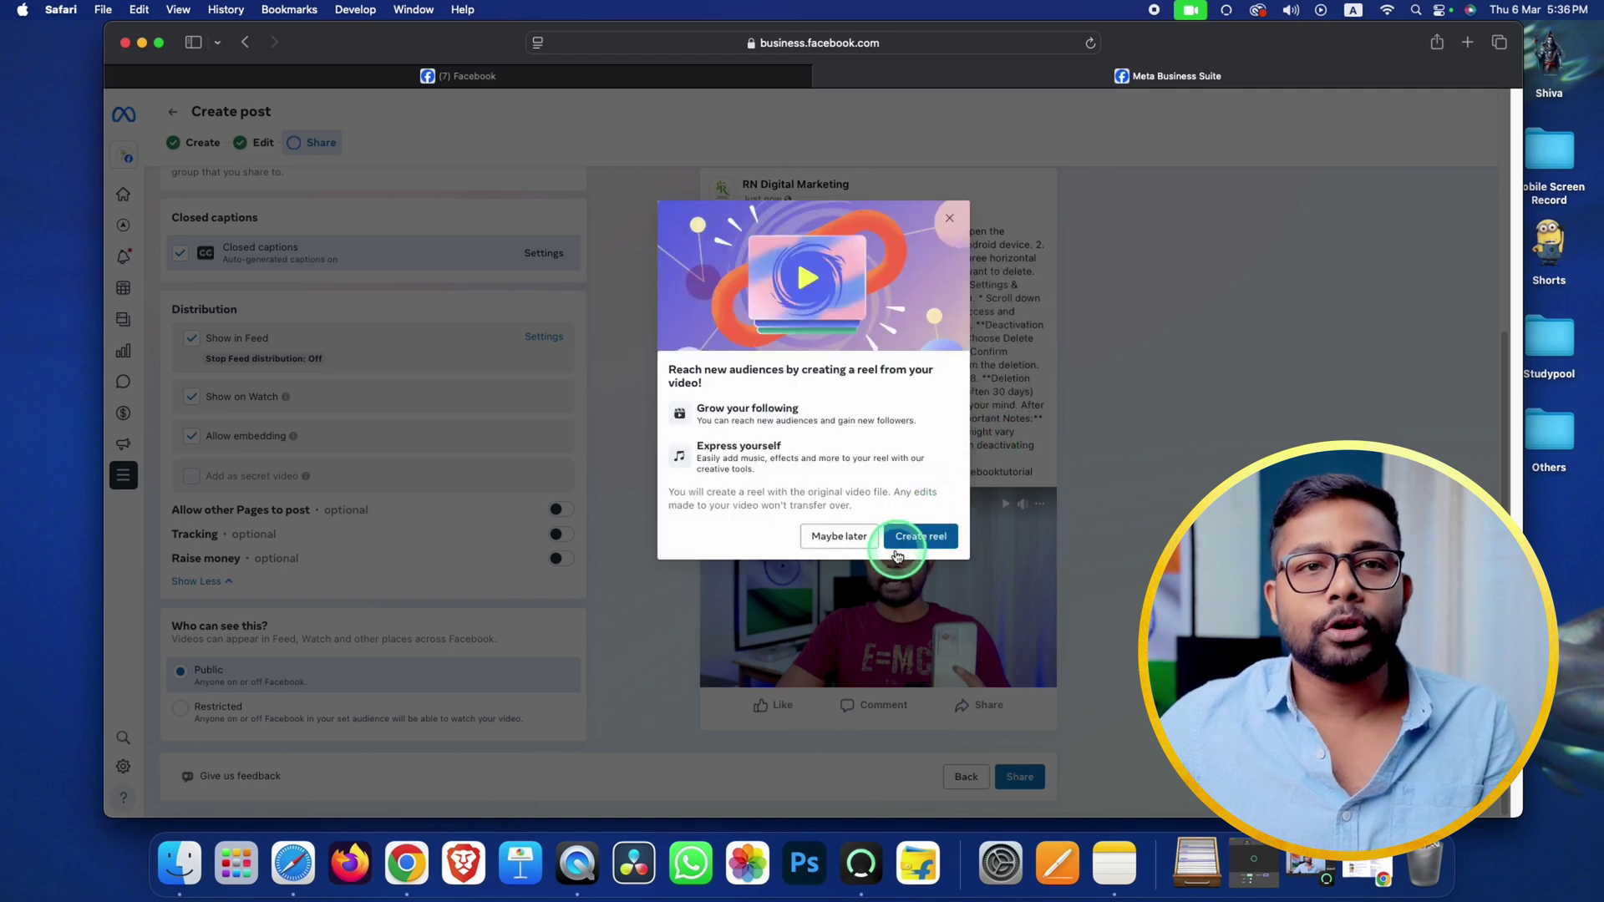
left_click(951, 222)
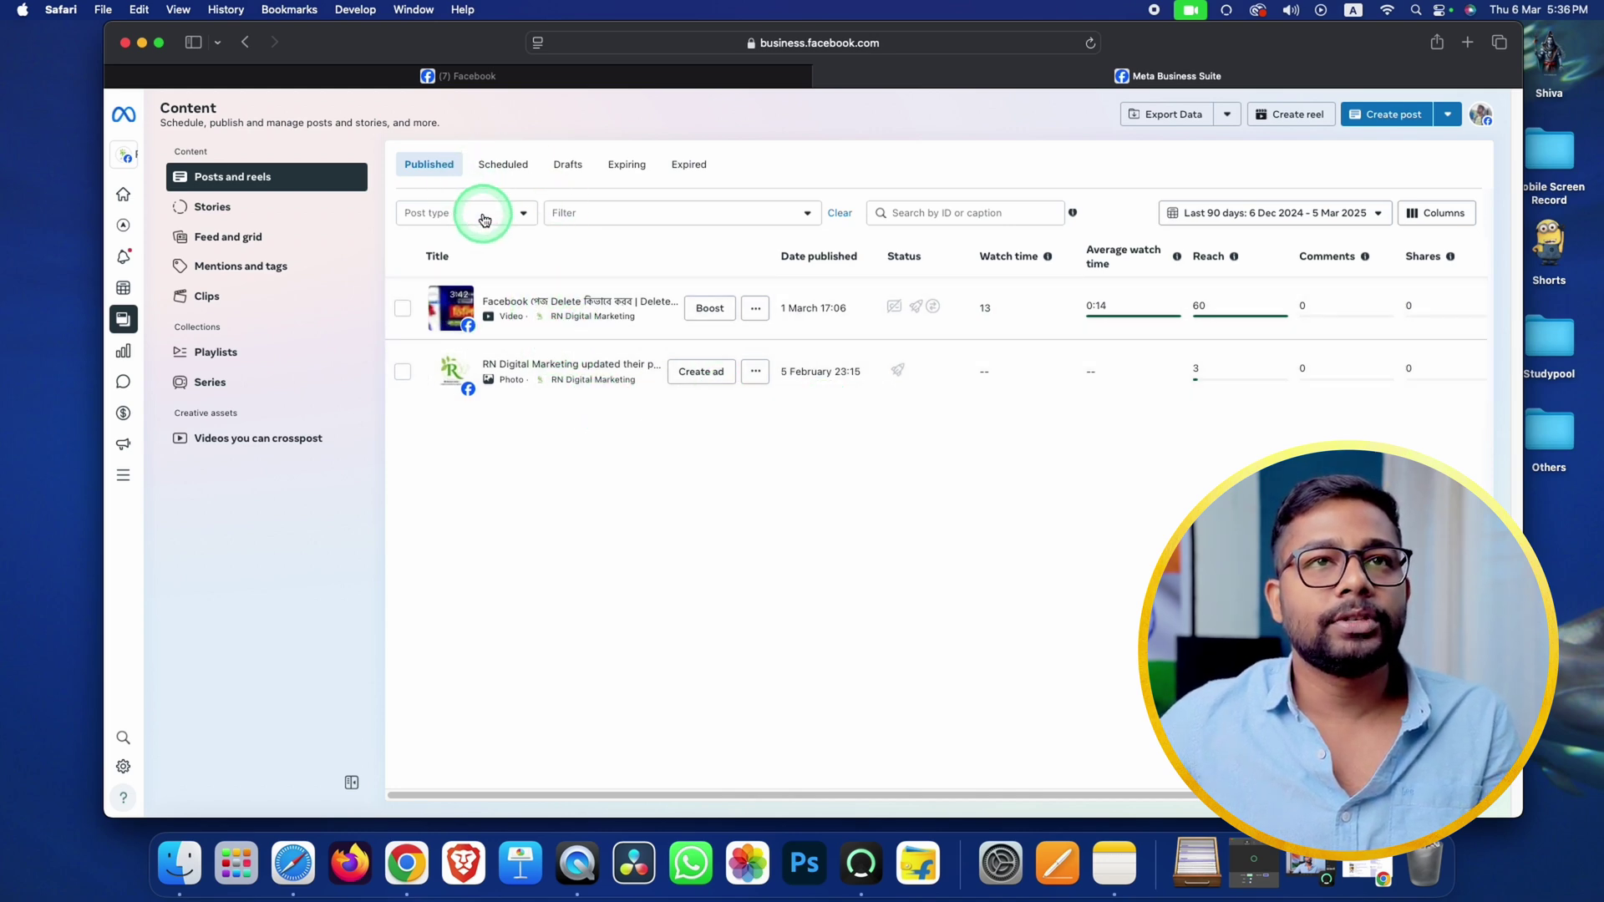
Step: Reload the list of published posts and reels to check the new video's processing status
left_click(1091, 43)
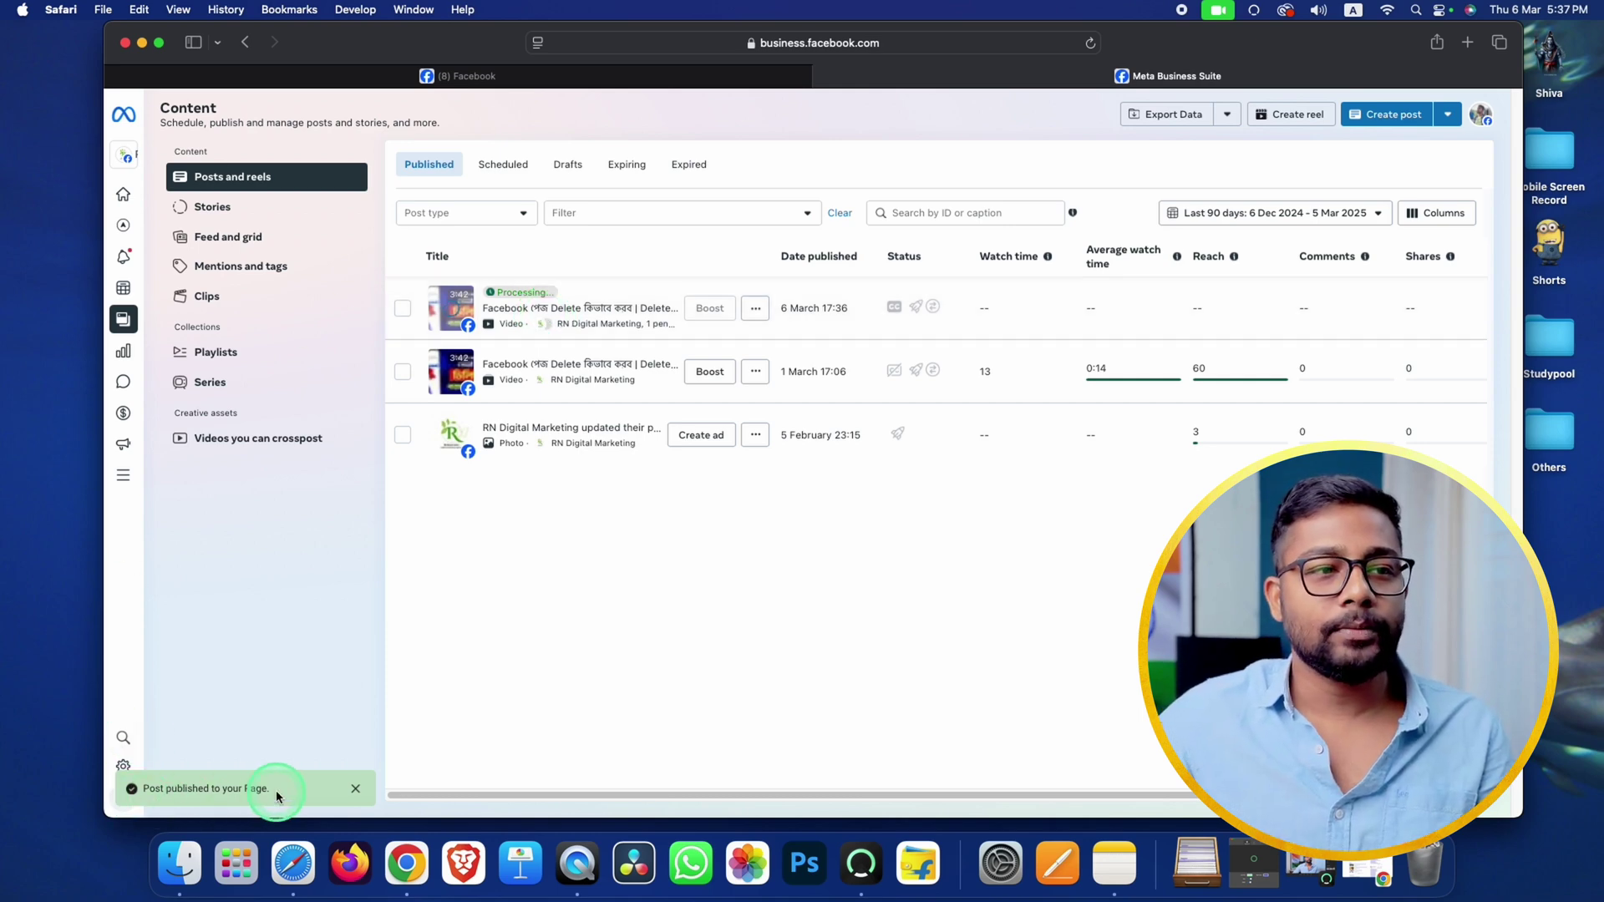
left_click(1090, 43)
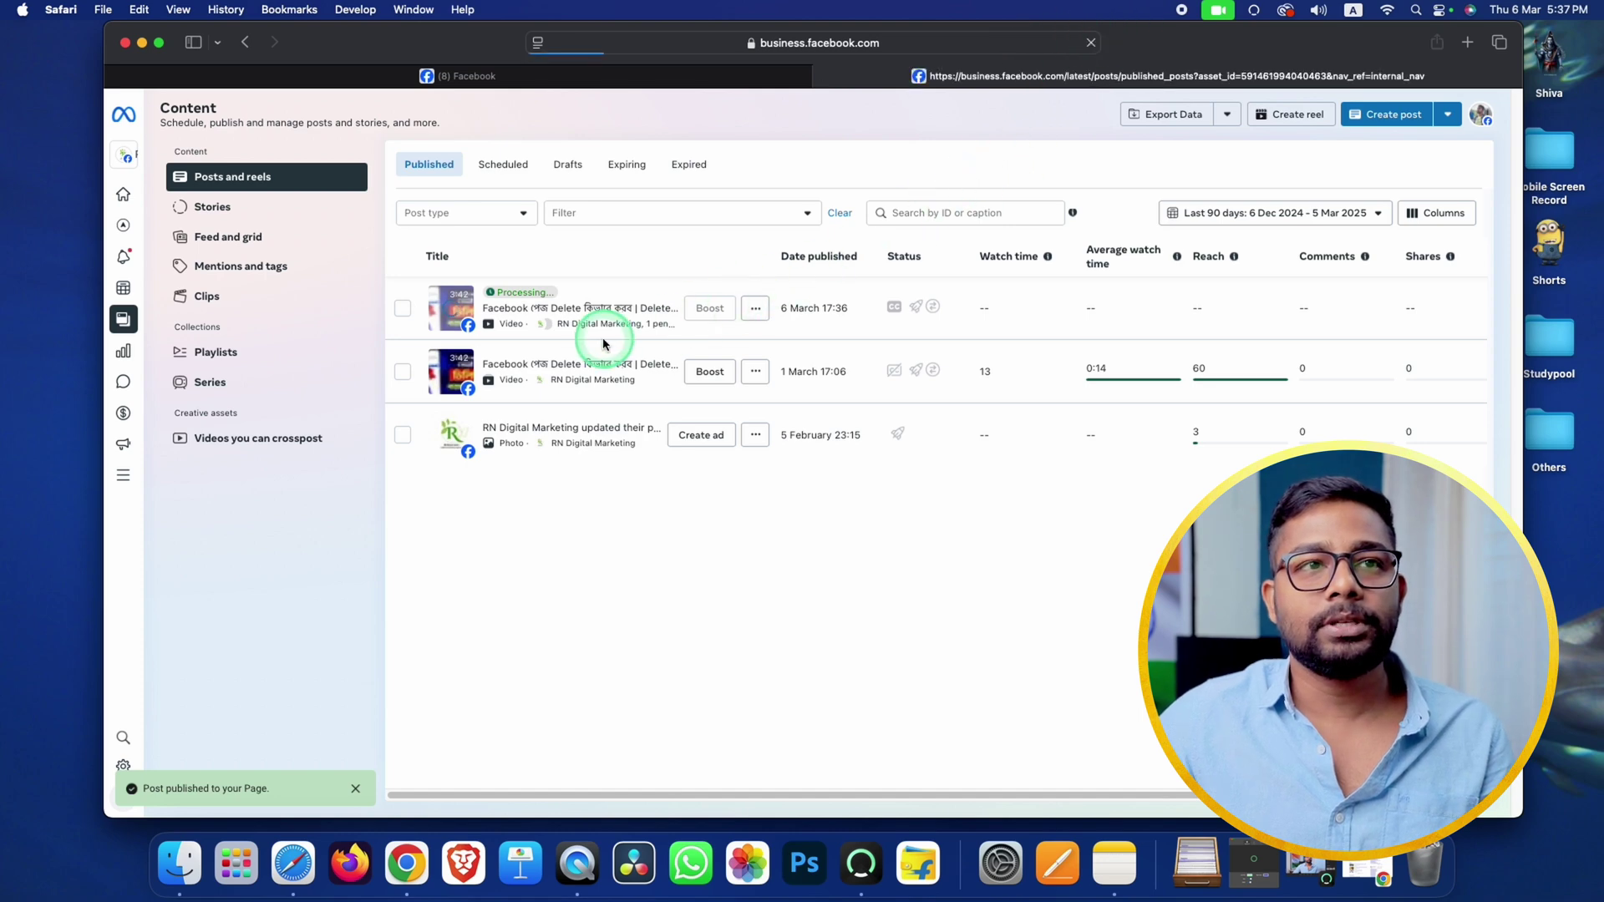